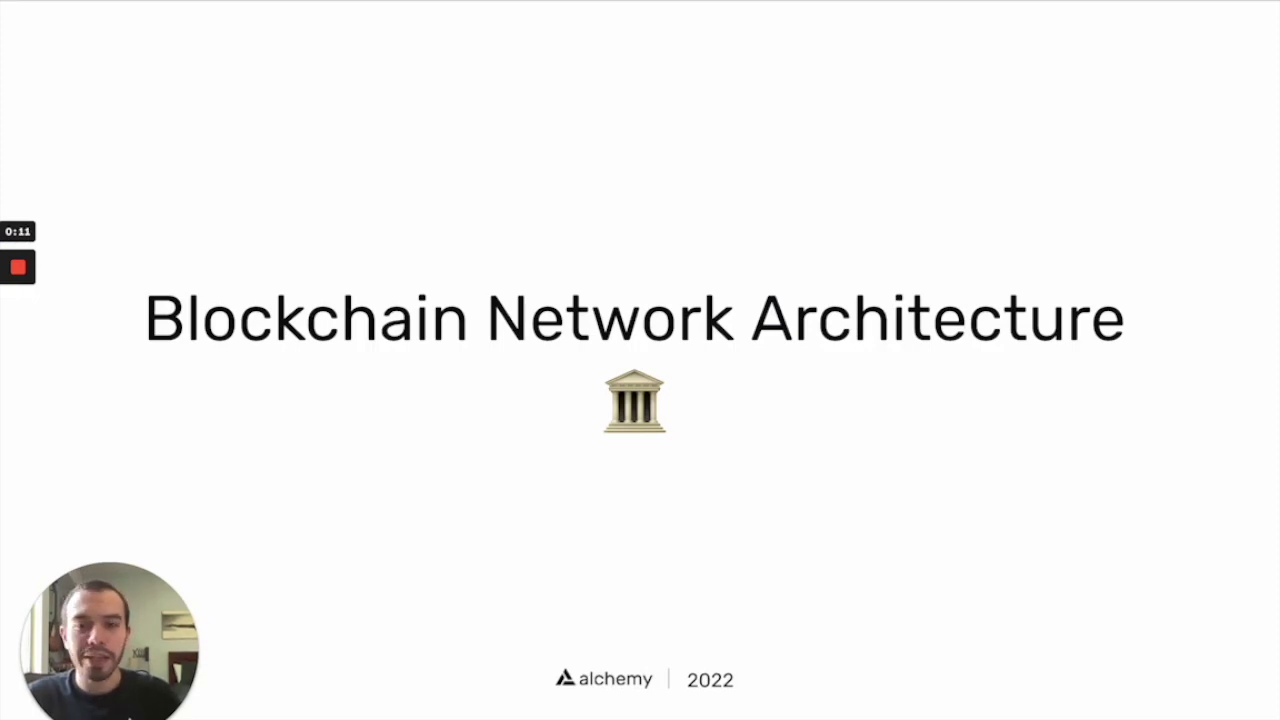
Advance from the title slide to the centralized, decentralized and distributed network diagram.
key(Right)
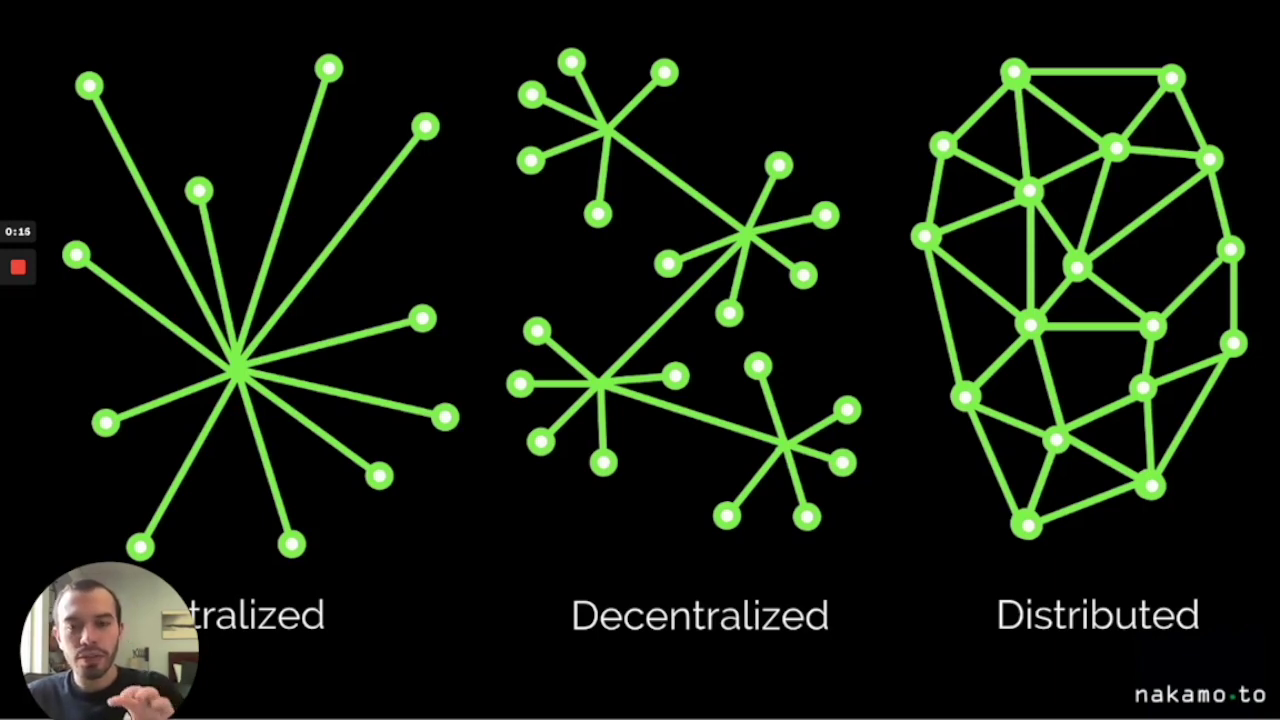
drag(178, 613, 930, 138)
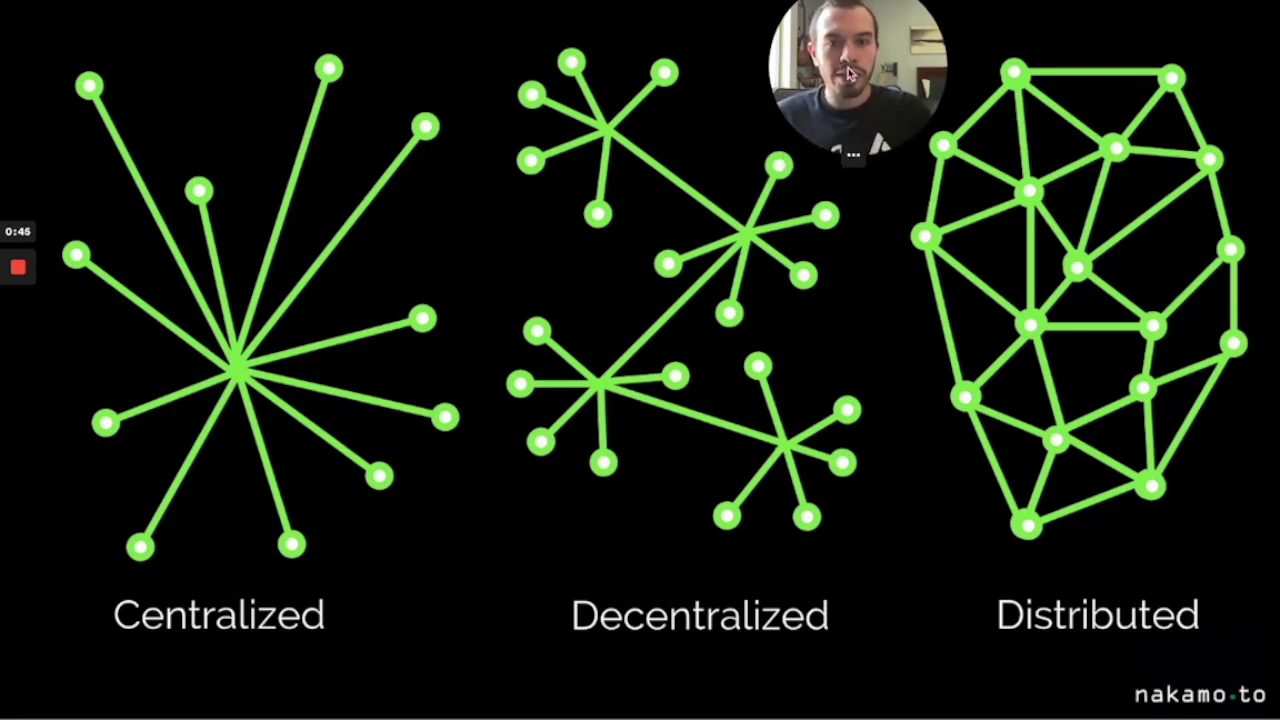
drag(876, 140, 445, 120)
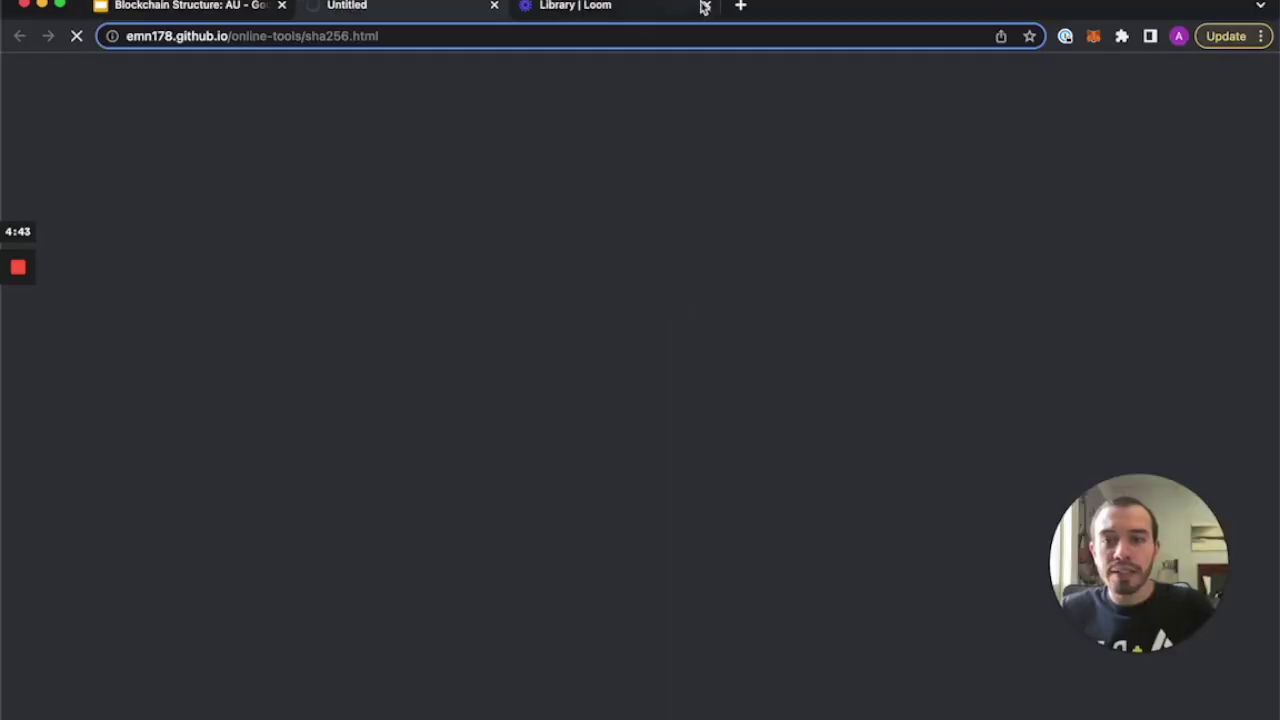
Close the Loom library tab.
click(707, 5)
Start the SHA256 input with a brace-wrapped block and a prevHash field.
click(389, 337)
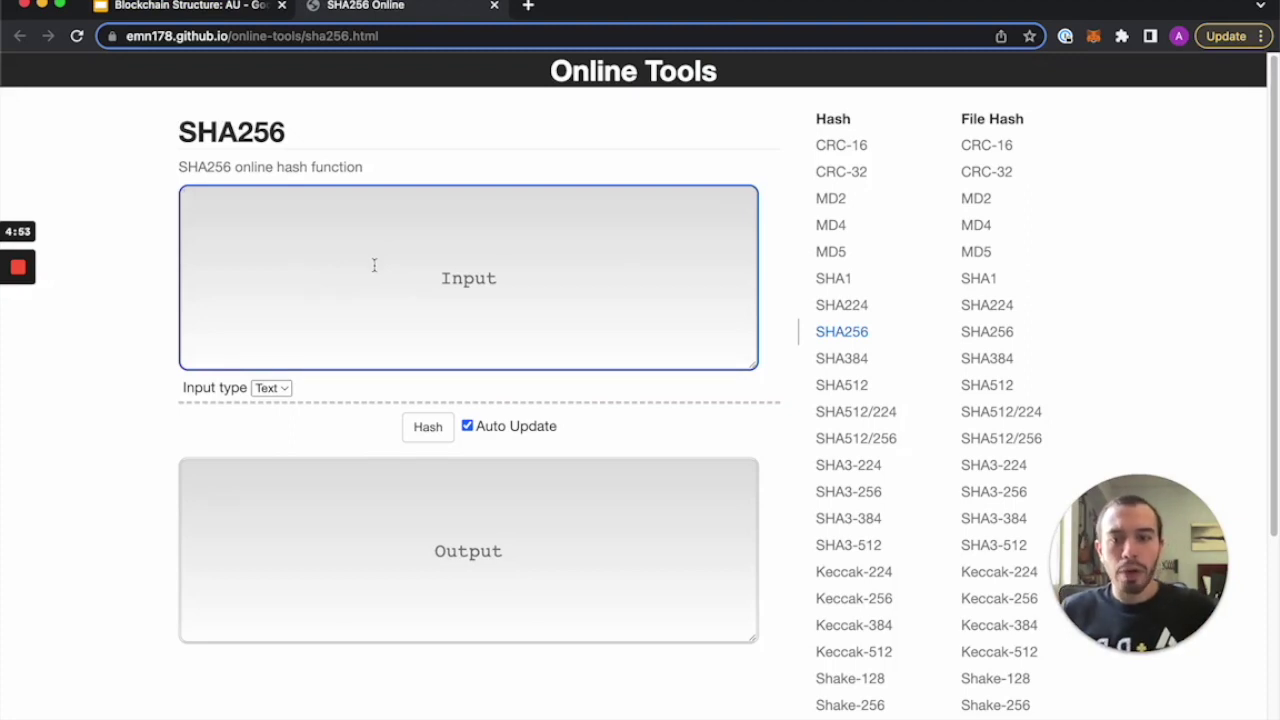
click(261, 492)
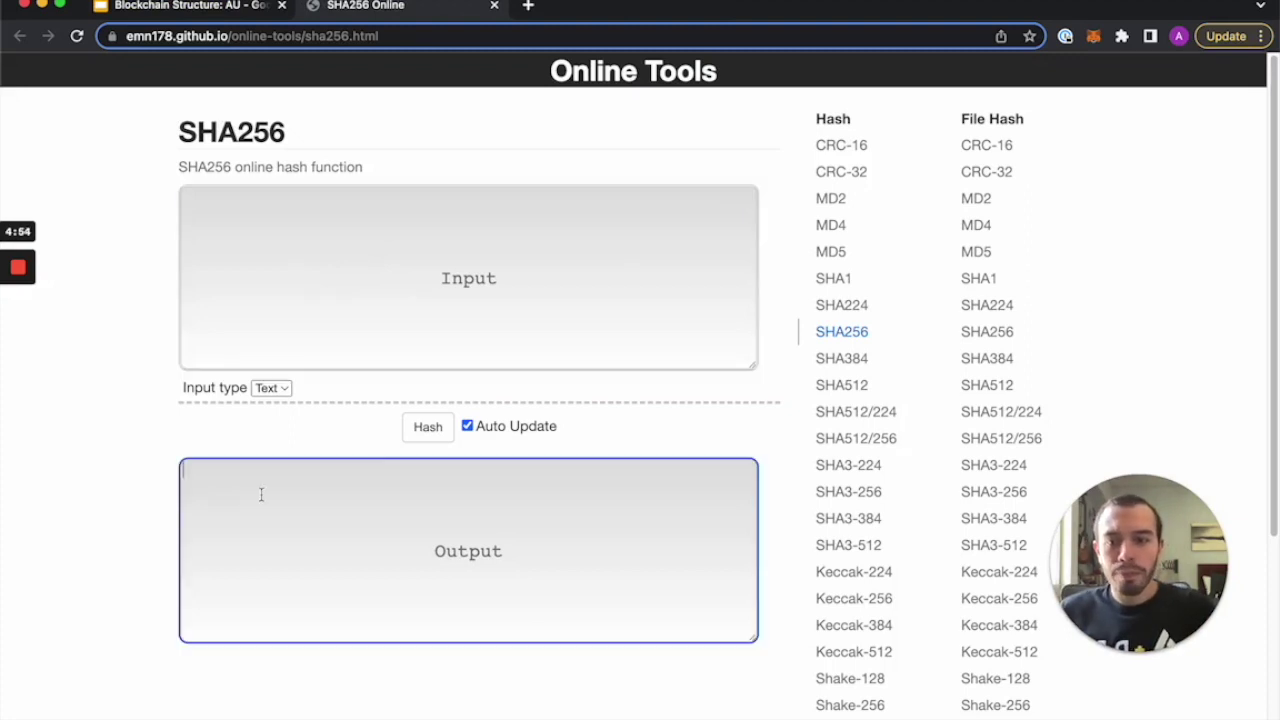
click(340, 238)
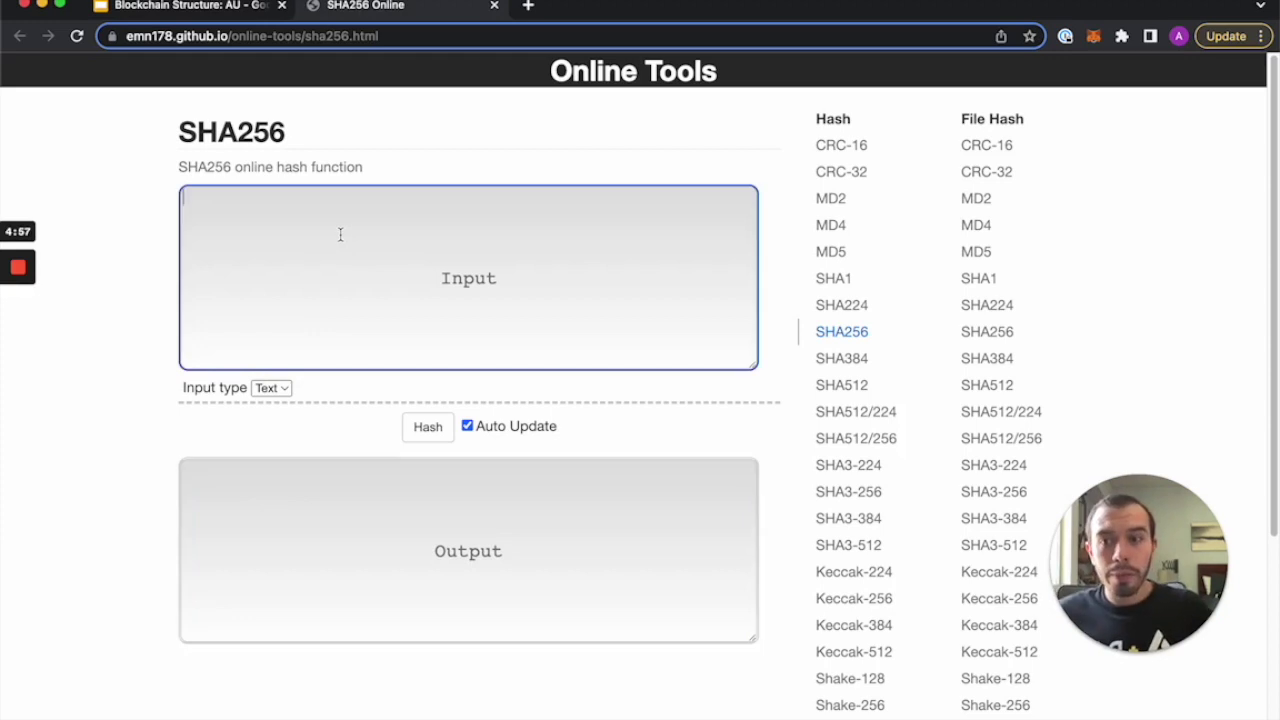
text({)
key(Return)
key(Return)
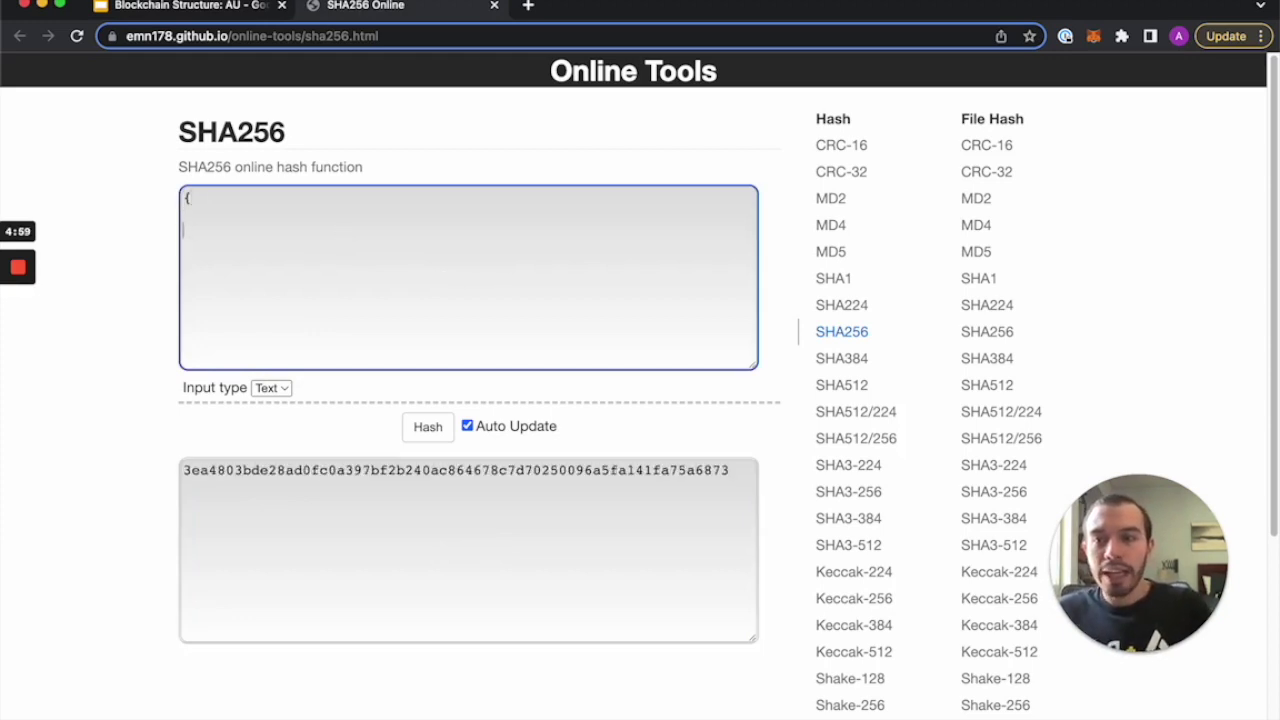
text(")
key(BackSpace)
text(})
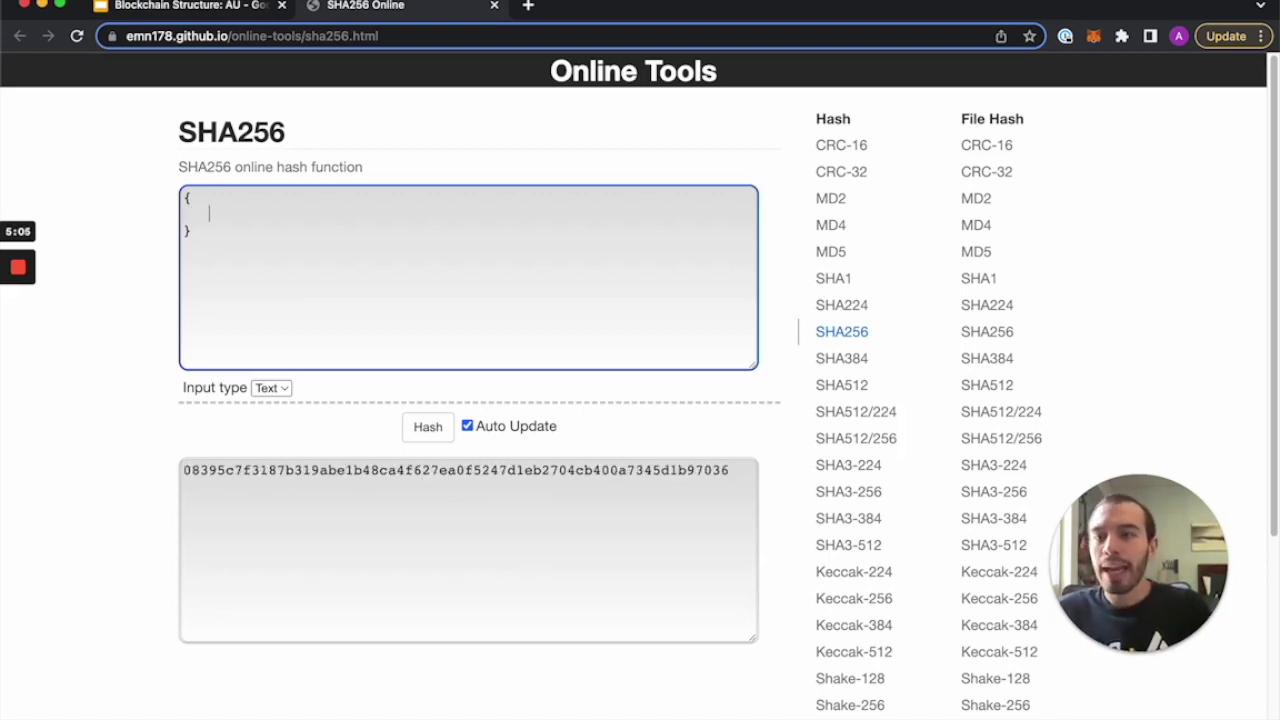
text(  prevHash)
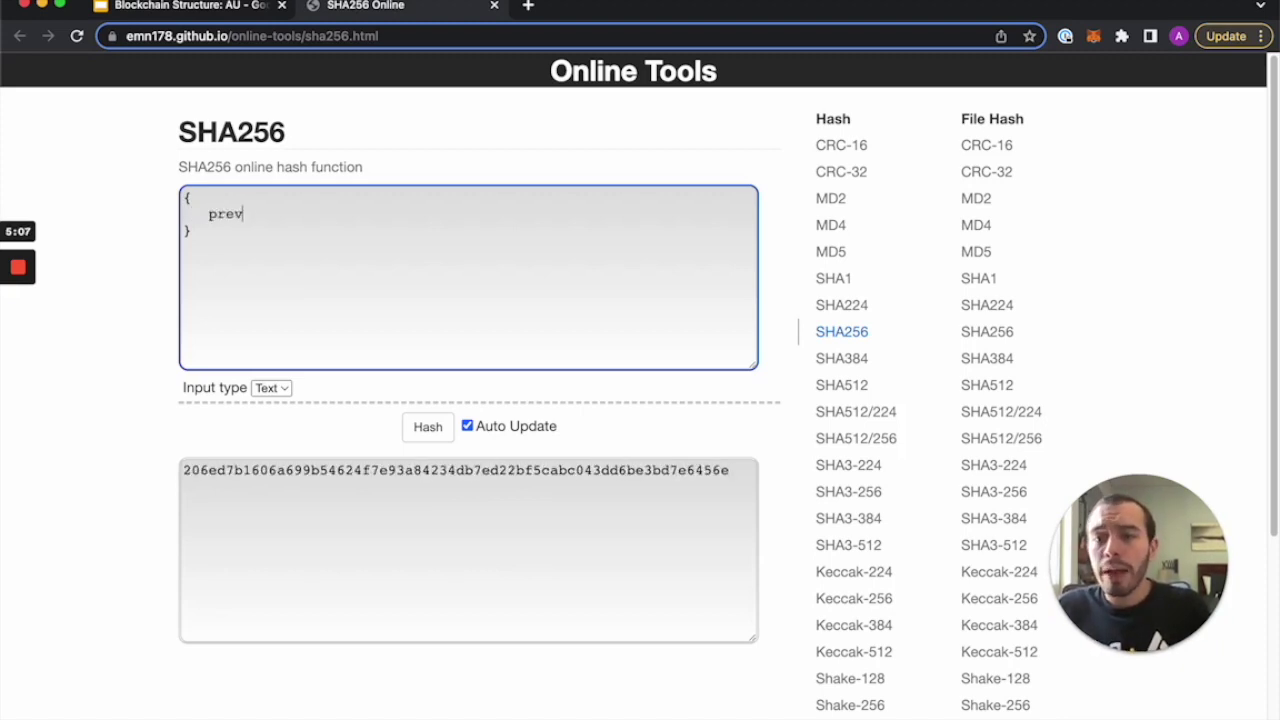
Open blockstream.info in a new tab and copy the hash of block 752927.
click(528, 5)
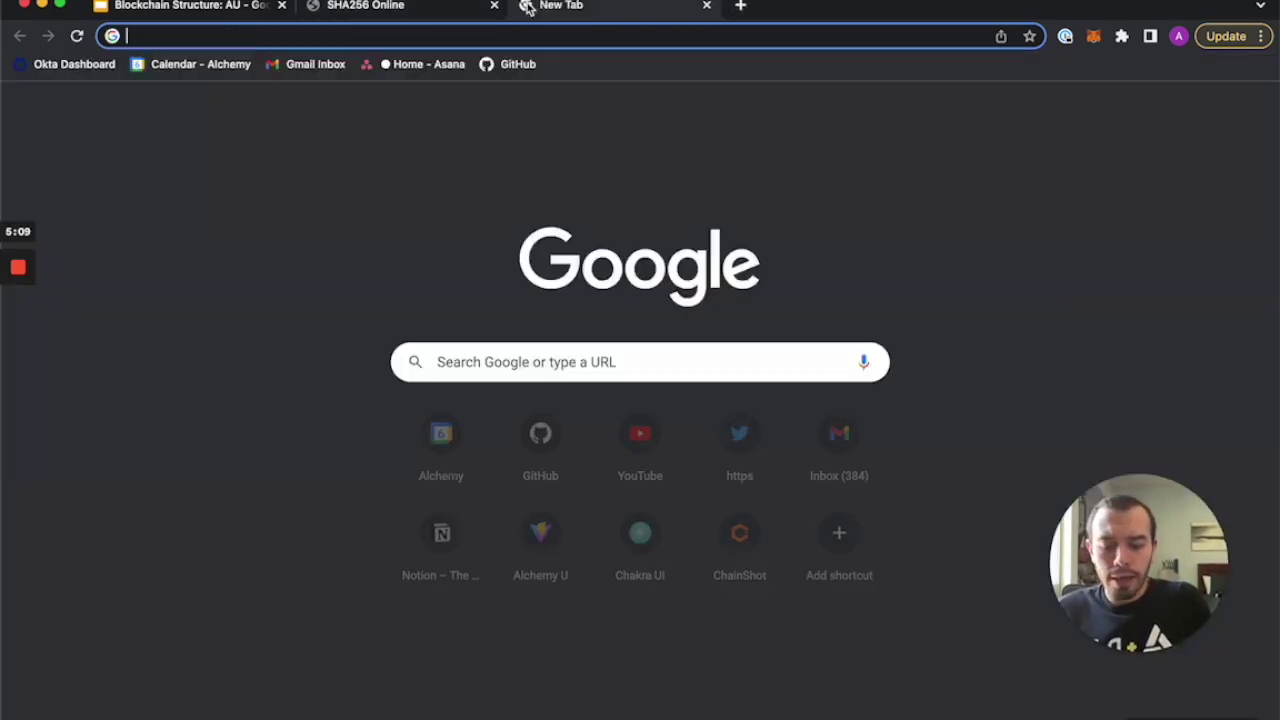
text(blo)
key(Return)
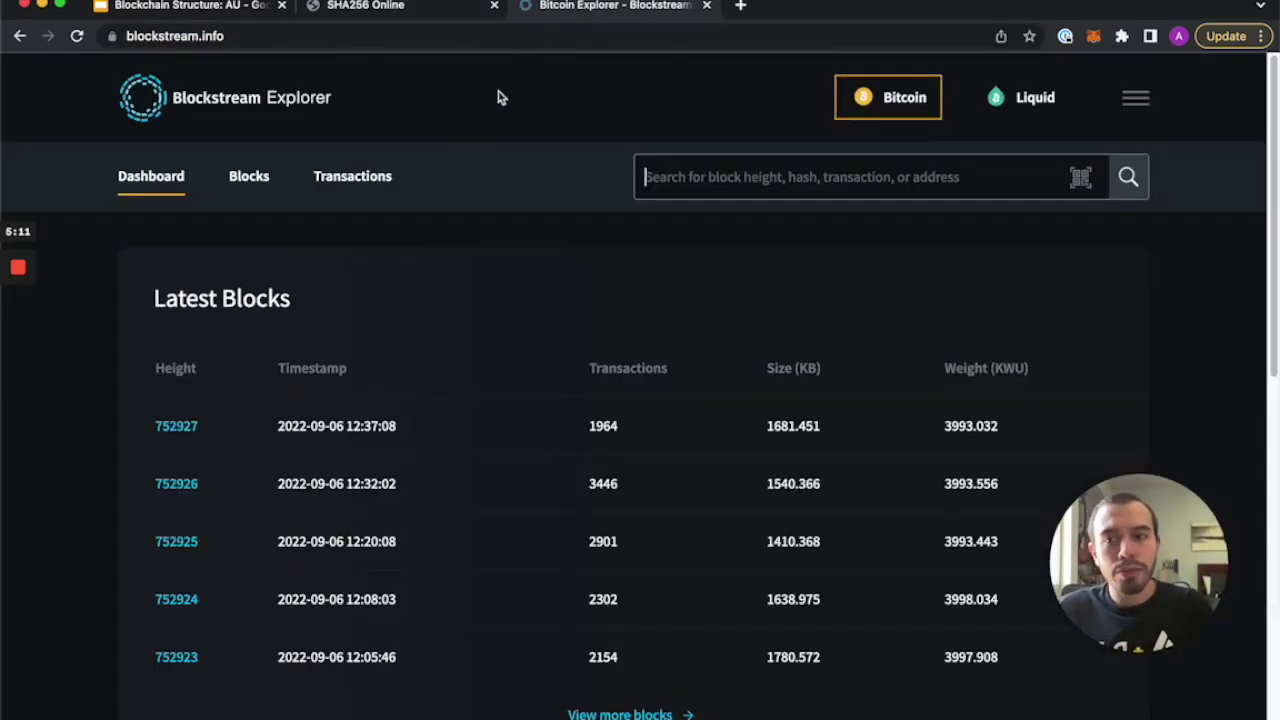
click(180, 424)
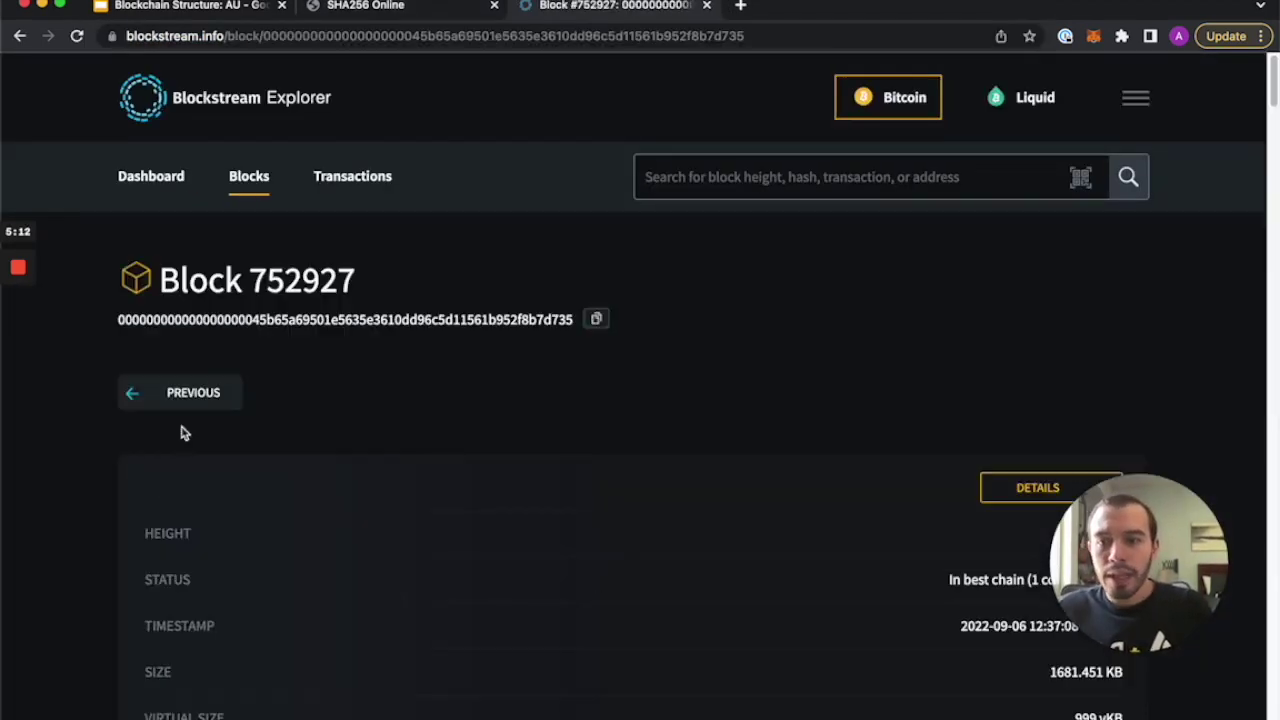
click(596, 318)
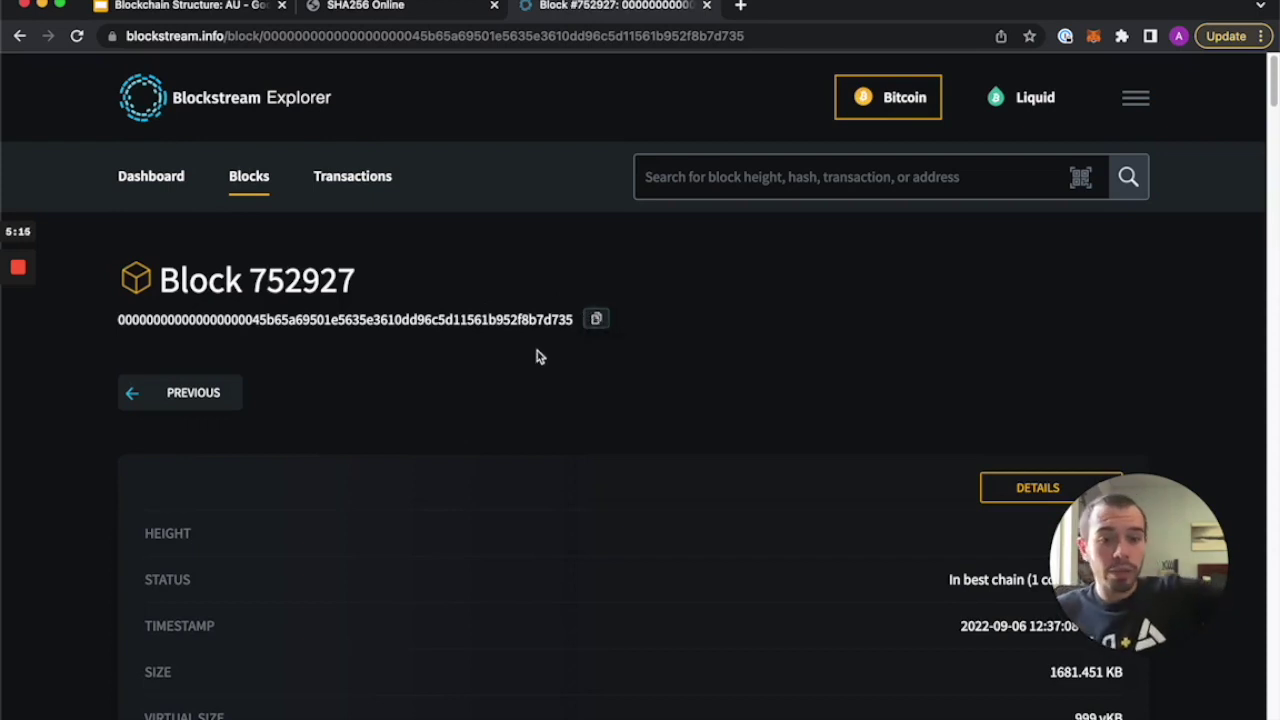
double_click(350, 318)
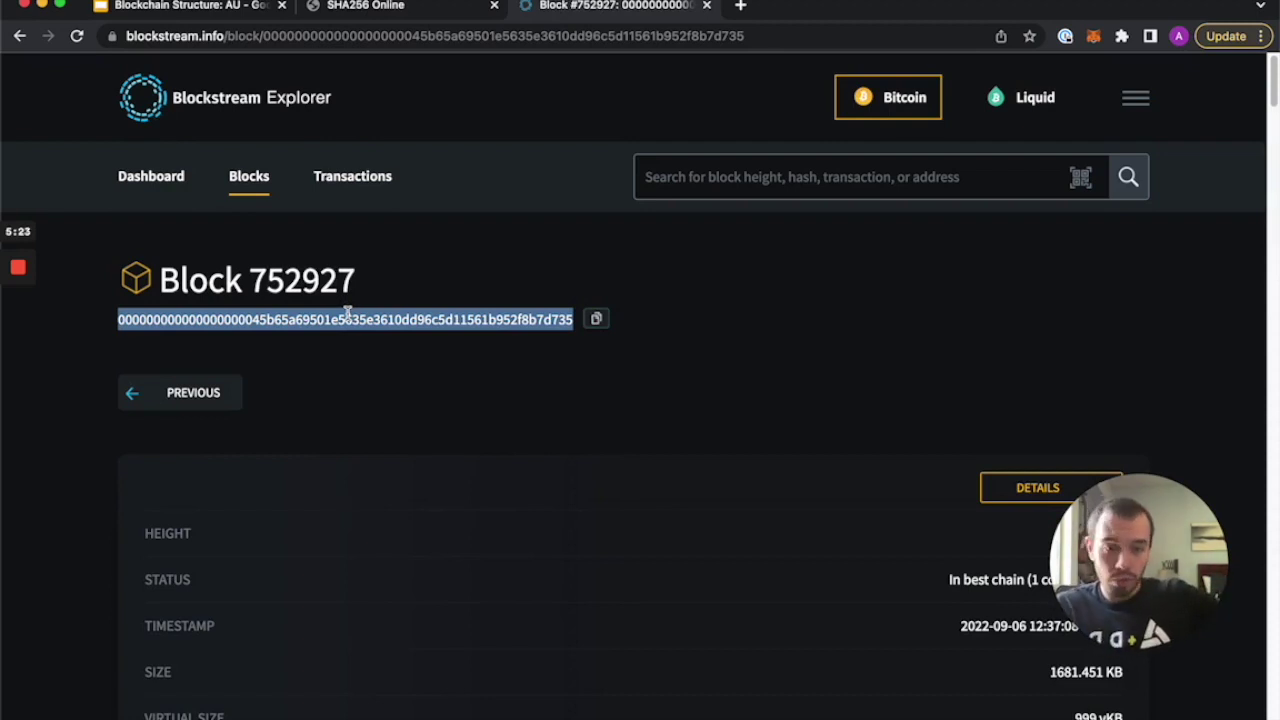
Paste the copied block 752927 hash as the prevHash value.
click(410, 18)
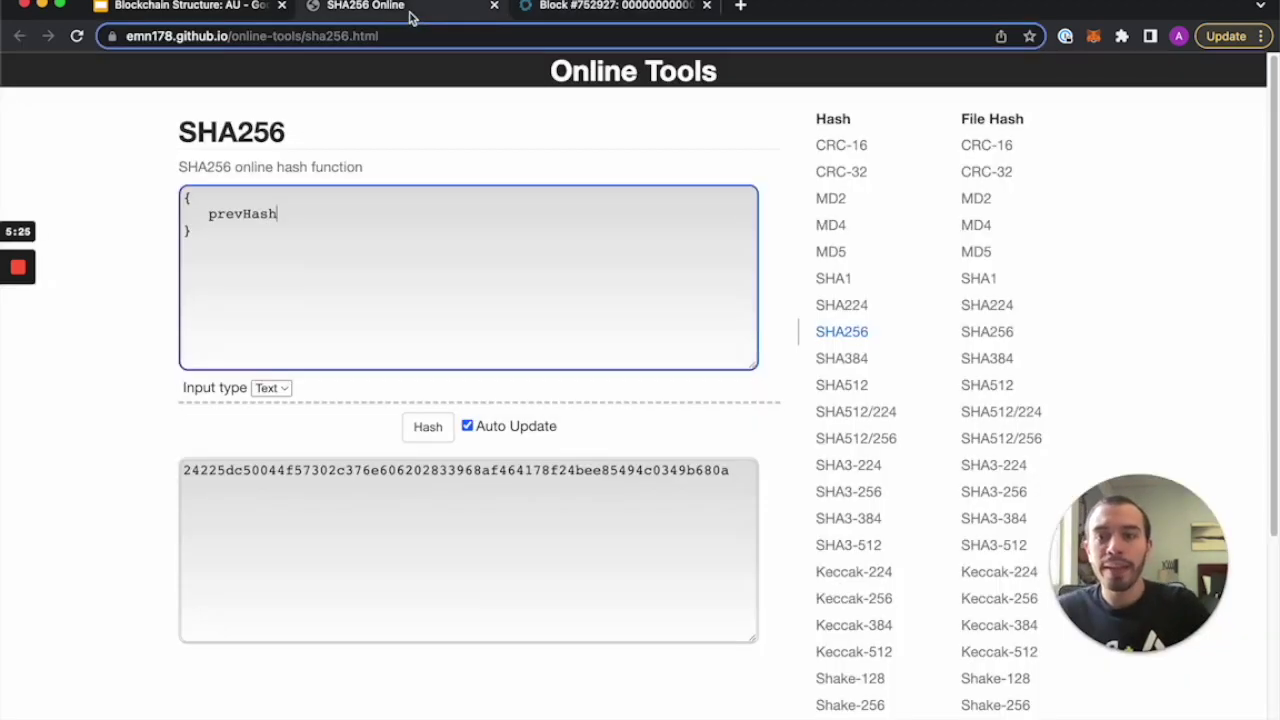
text(:)
key(super+v)
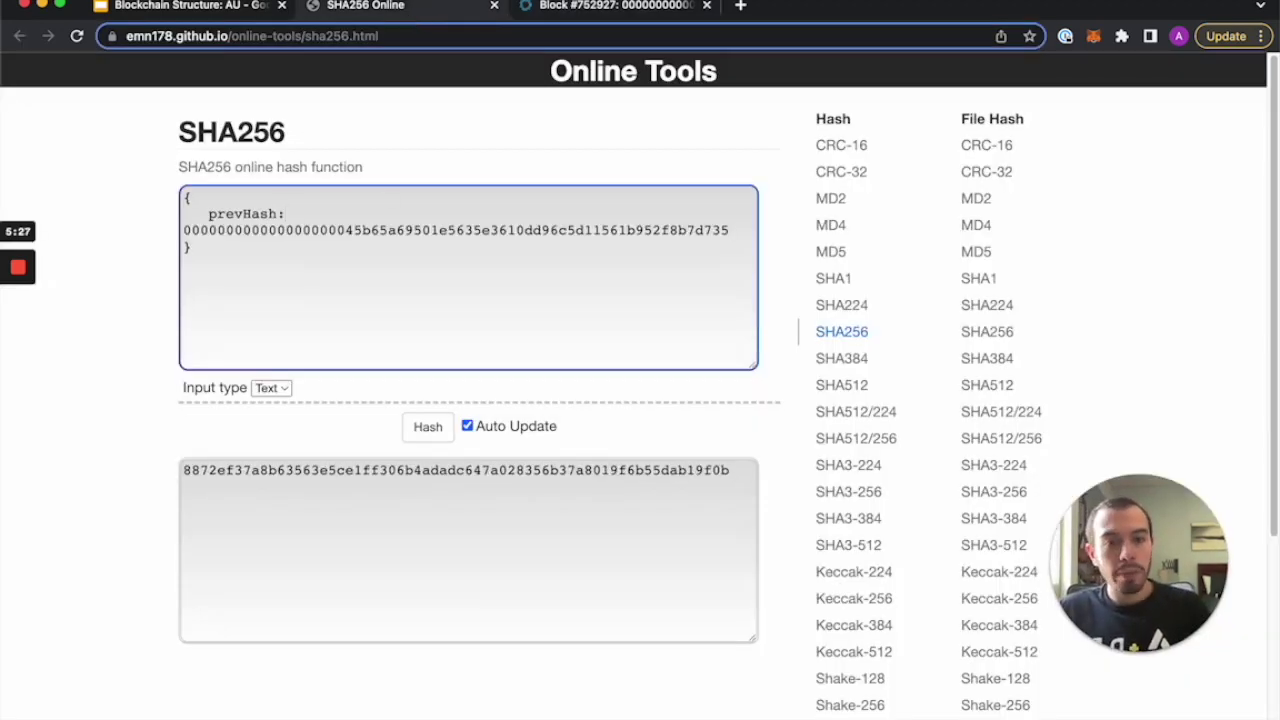
text(,)
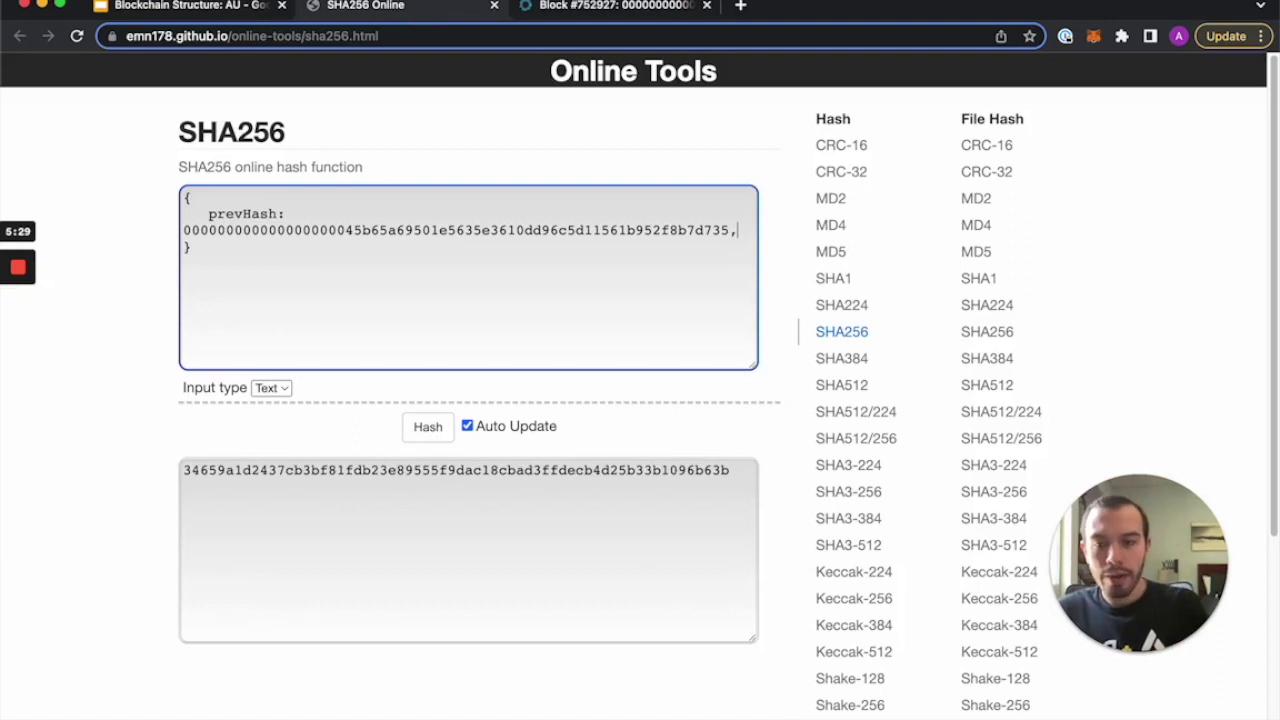
key(Return)
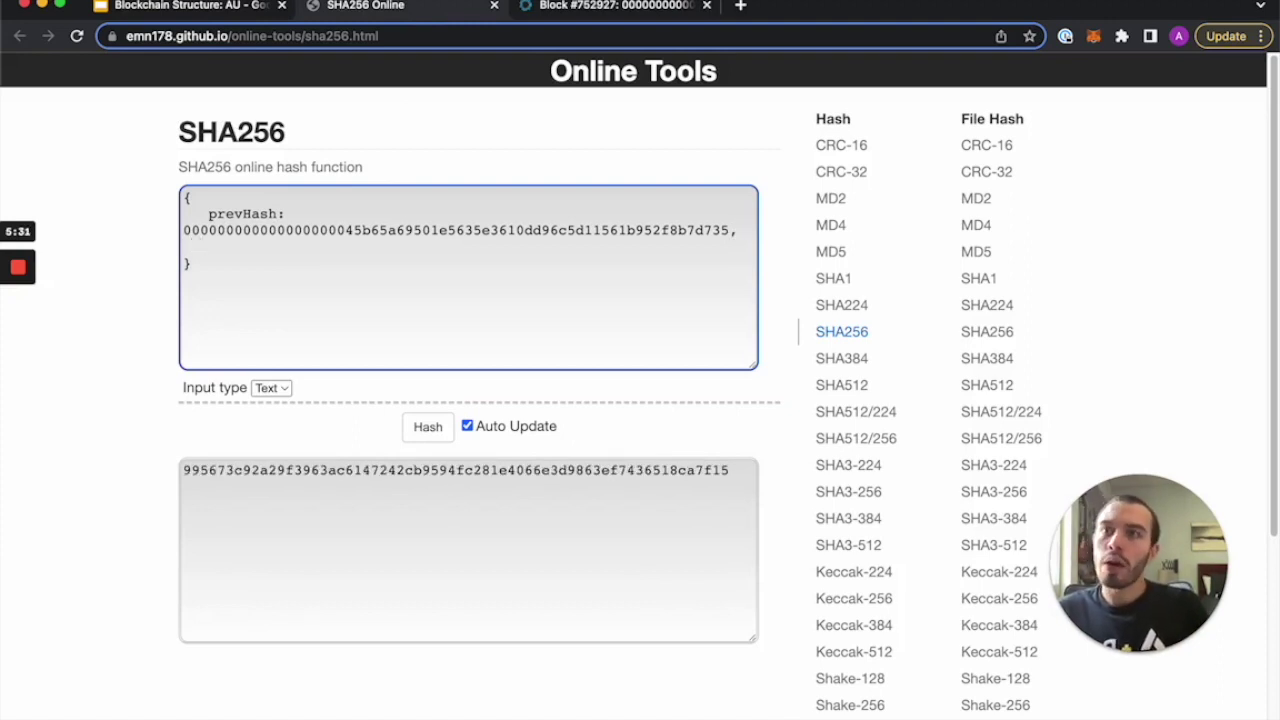
Add a data list with transactions 'Bob sends Alice 10 BTC' and 'Charlie sends Bob 2 BTC'.
text(data:)
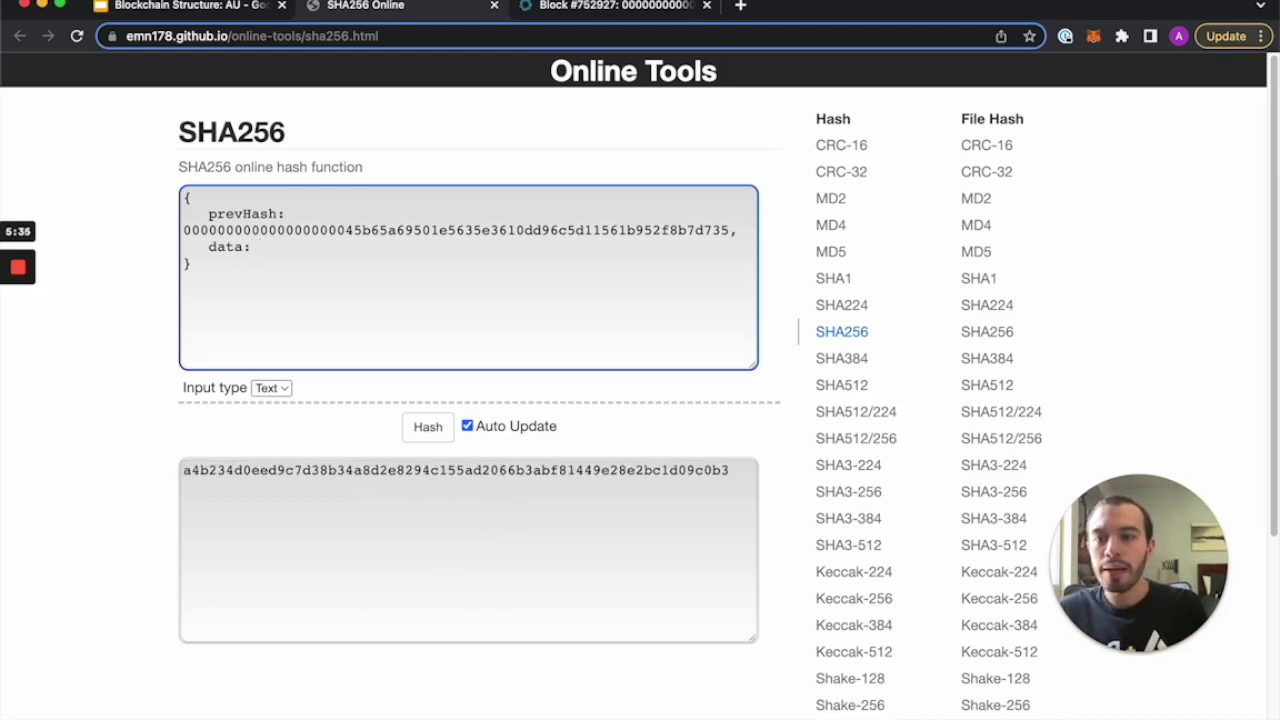
key(Return)
key(Return)
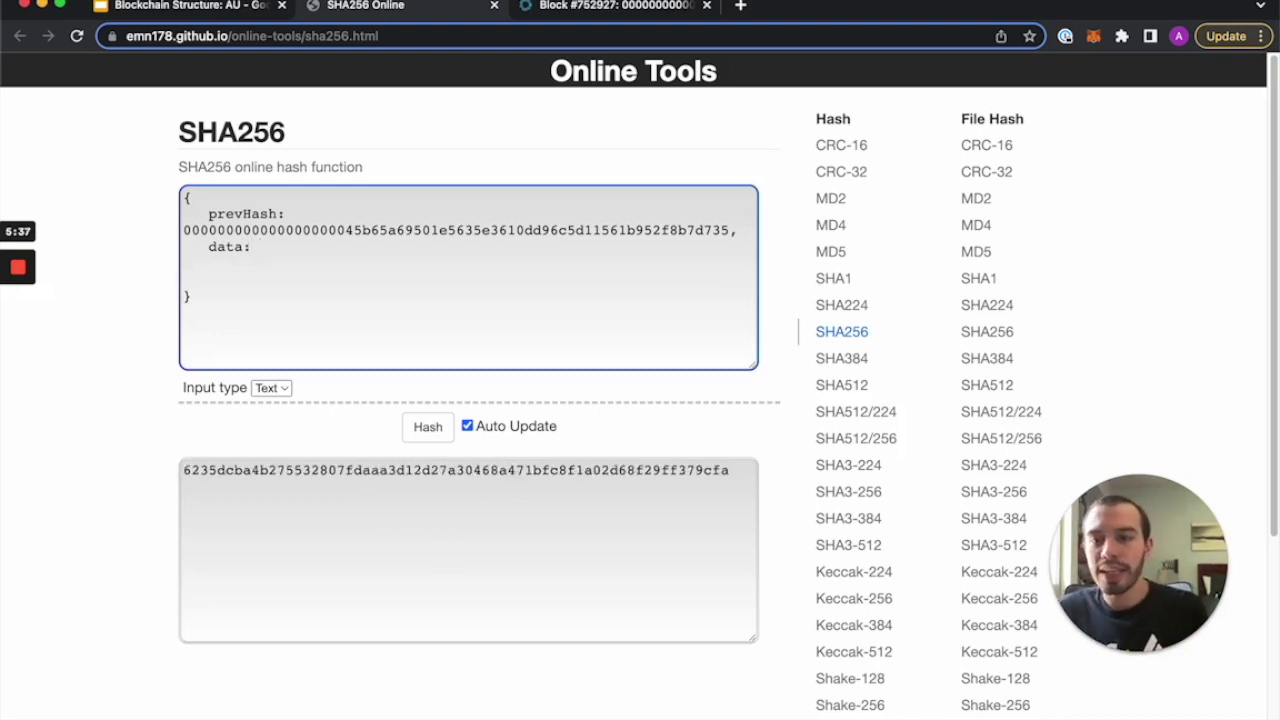
key(BackSpace)
key(BackSpace)
text([)
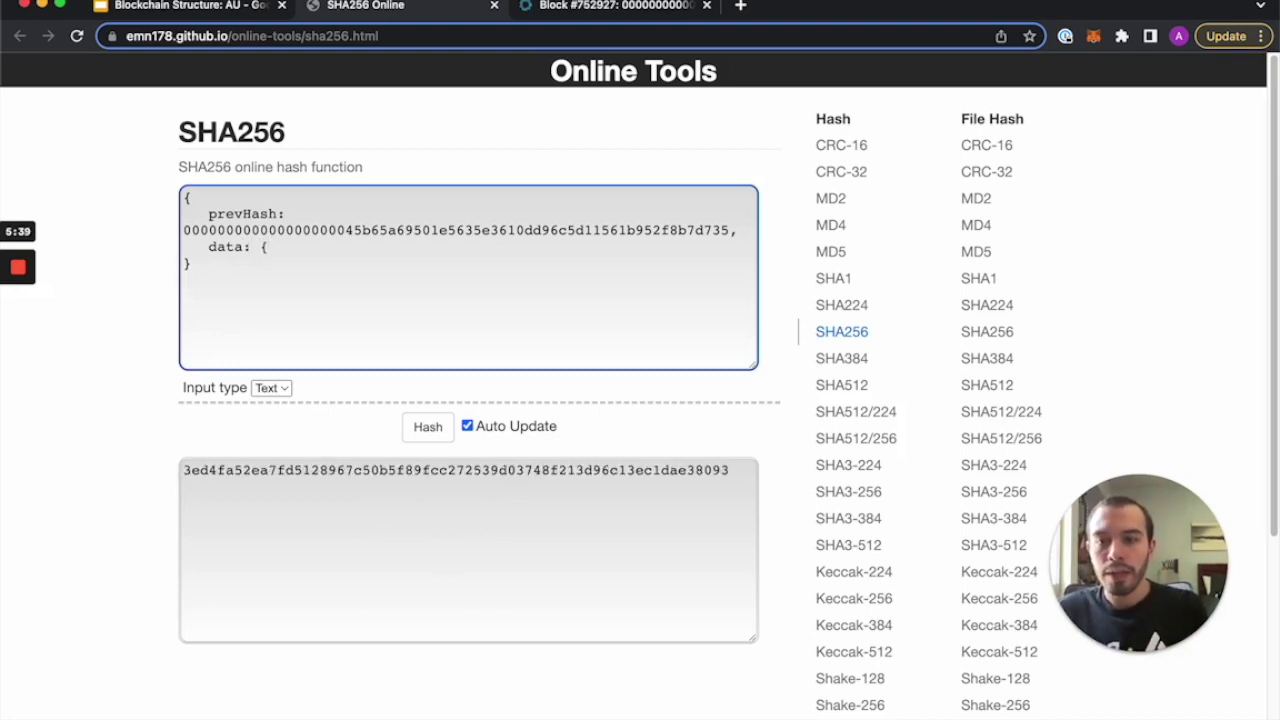
key(Return)
key(Return)
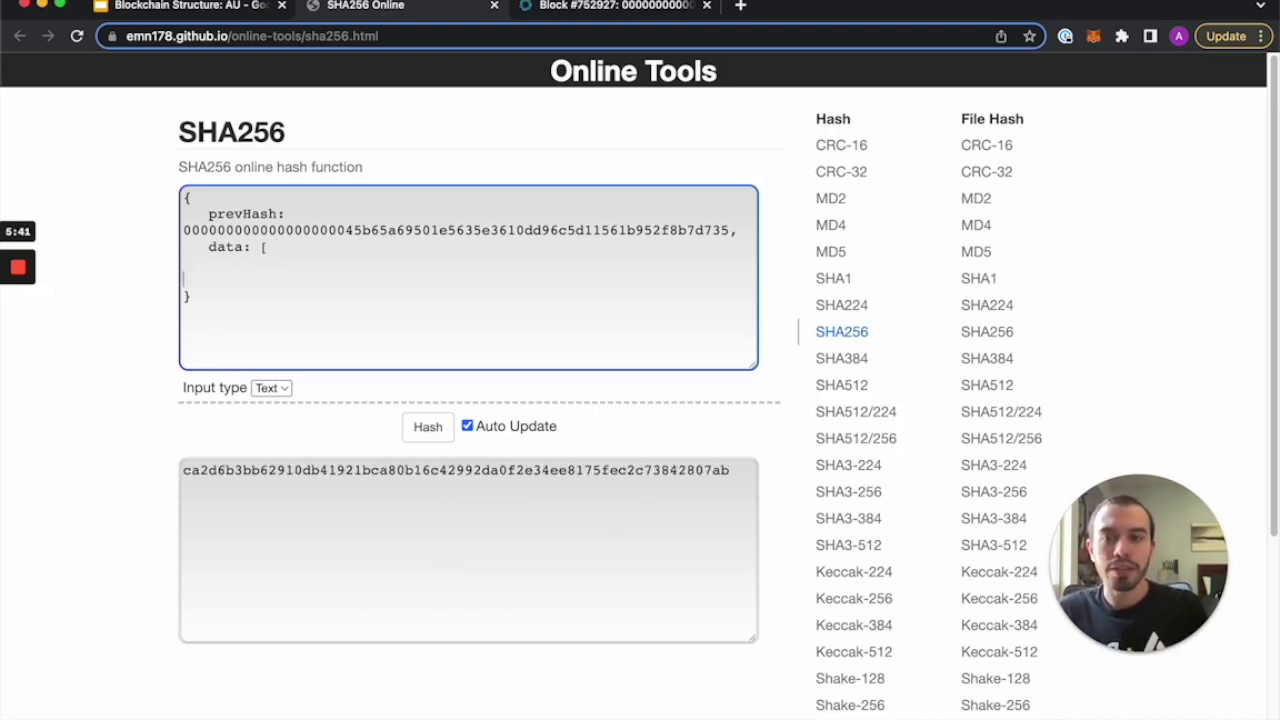
text(])
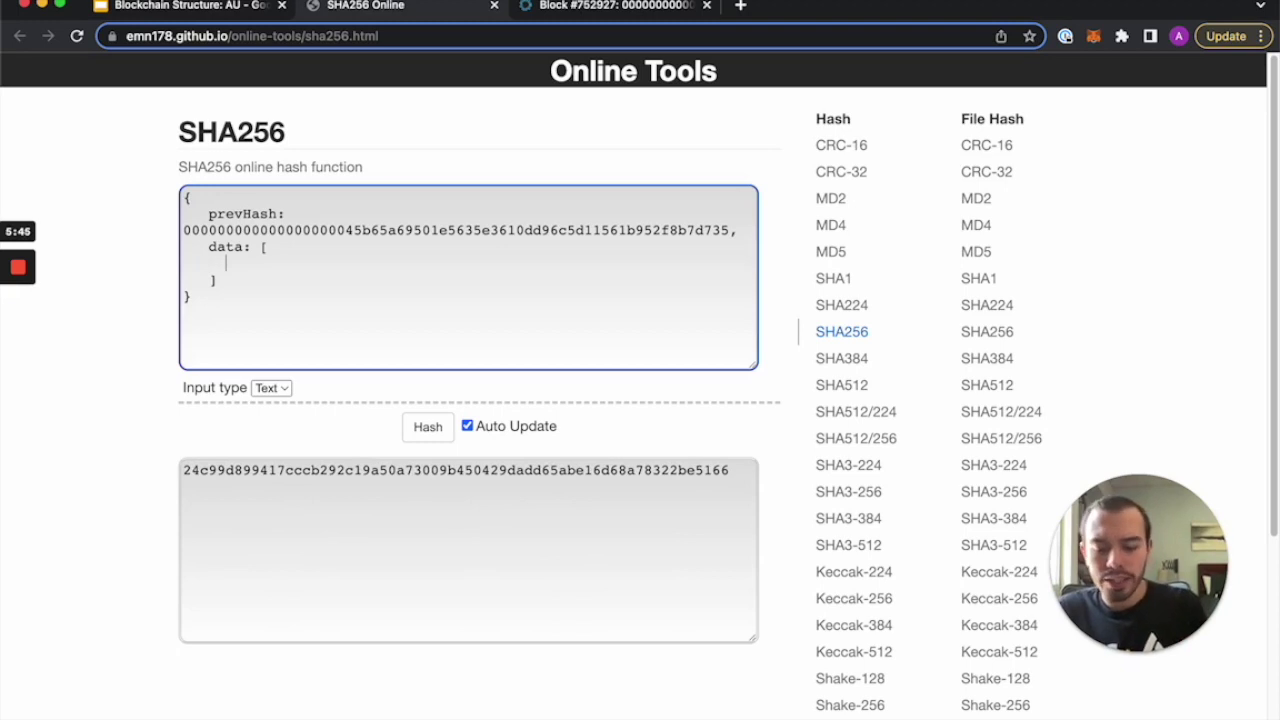
text(     Bob sends A)
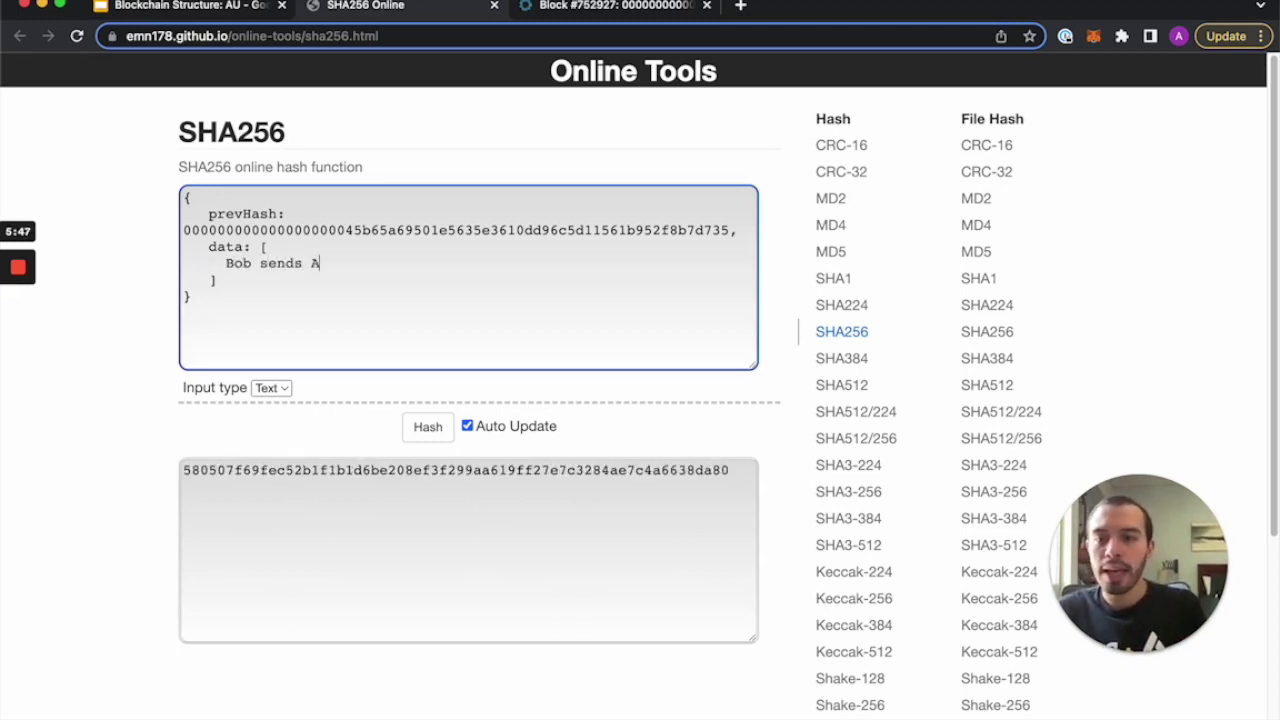
text(lice 10 BTC,)
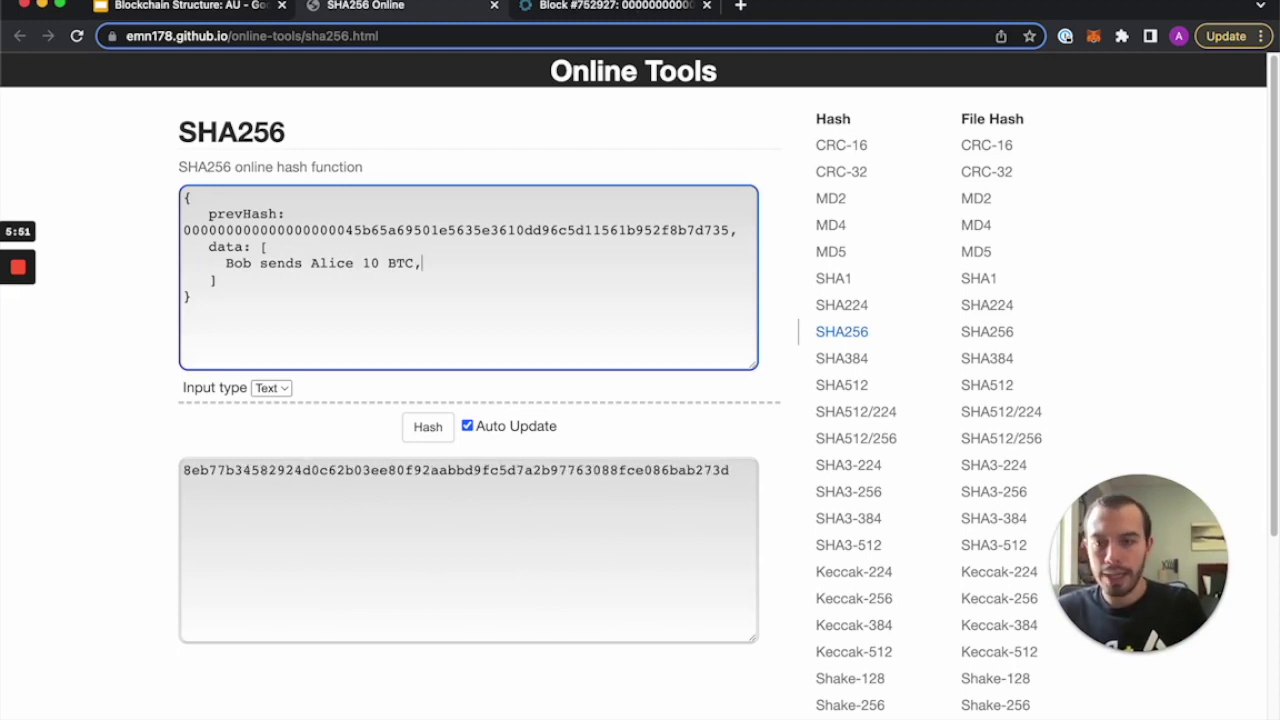
key(Return)
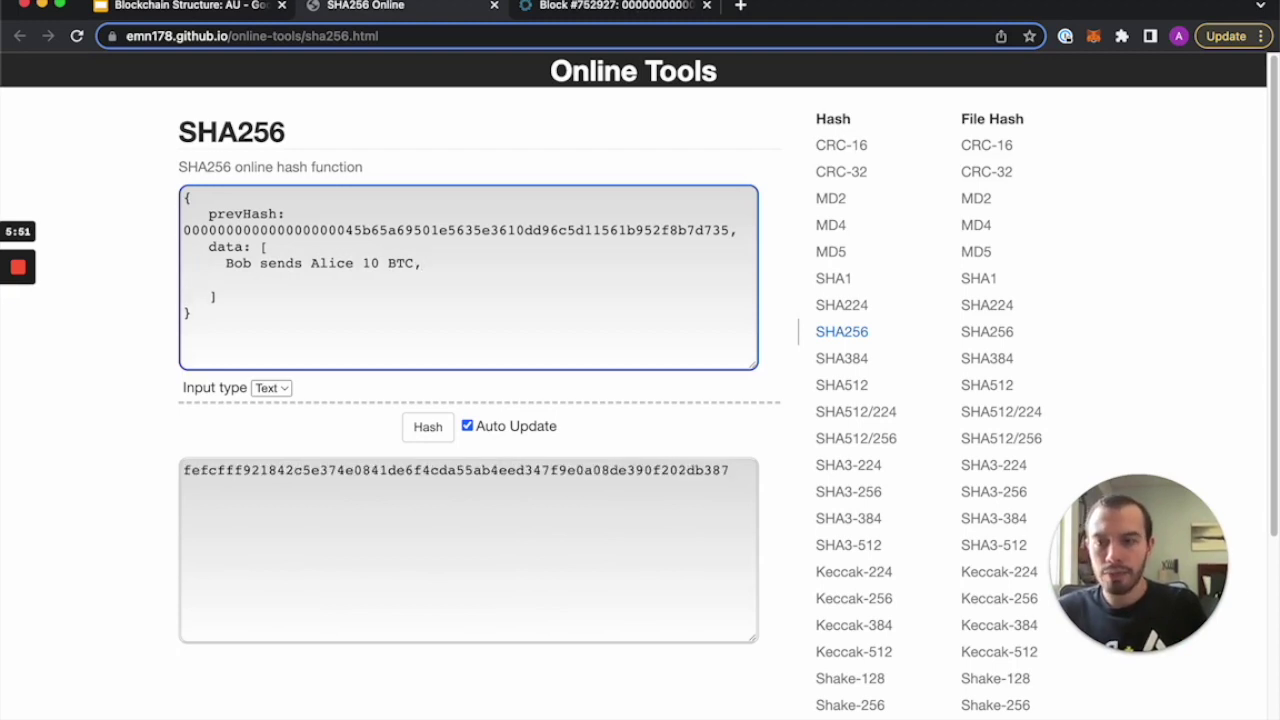
key(Tab)
key(Tab)
click(276, 278)
text(Cha)
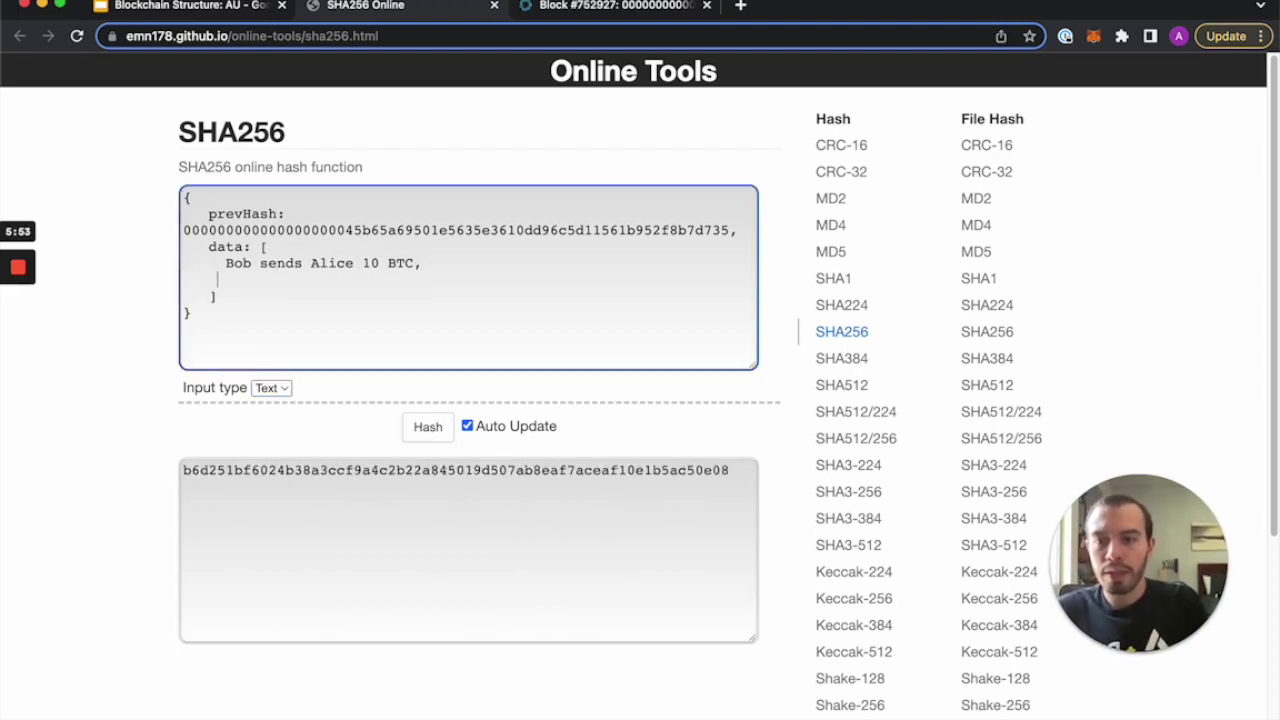
text(rlie sends)
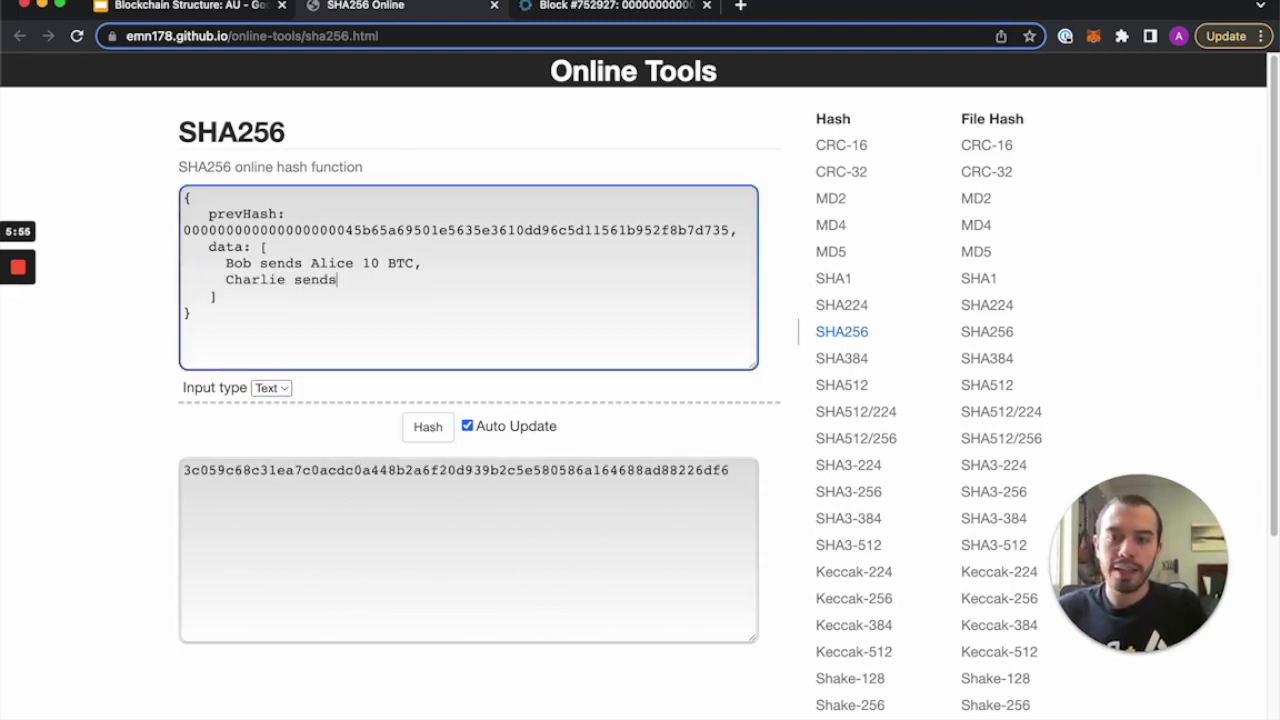
text( Bob 2 BTC,)
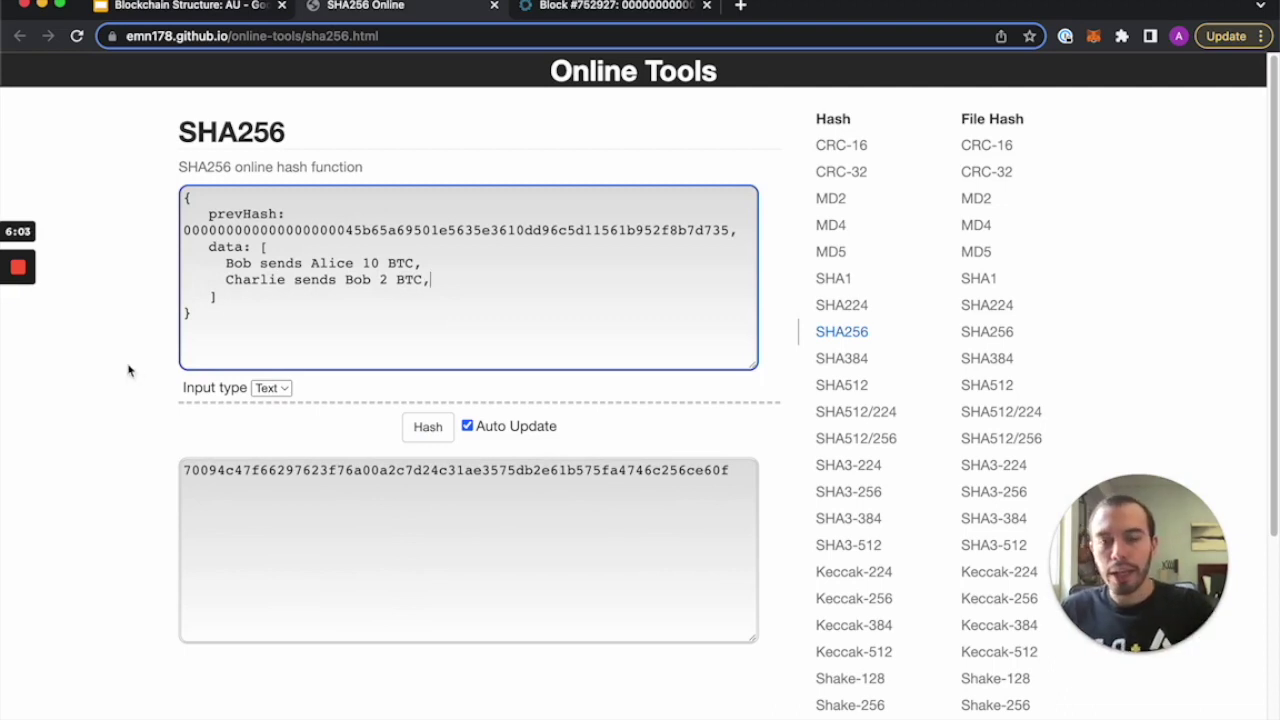
Highlight the block text and its output hash, briefly checking the Review #2 slide.
drag(268, 334, 163, 186)
click(284, 501)
triple_click(284, 501)
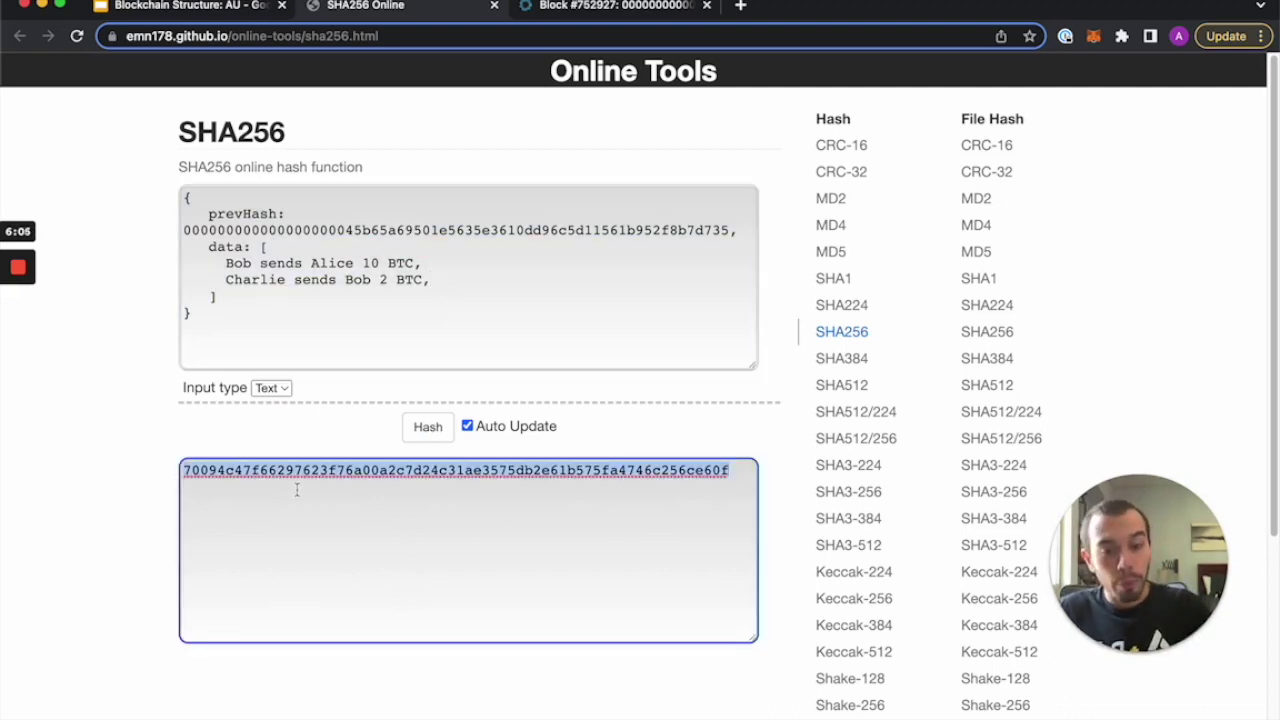
click(218, 244)
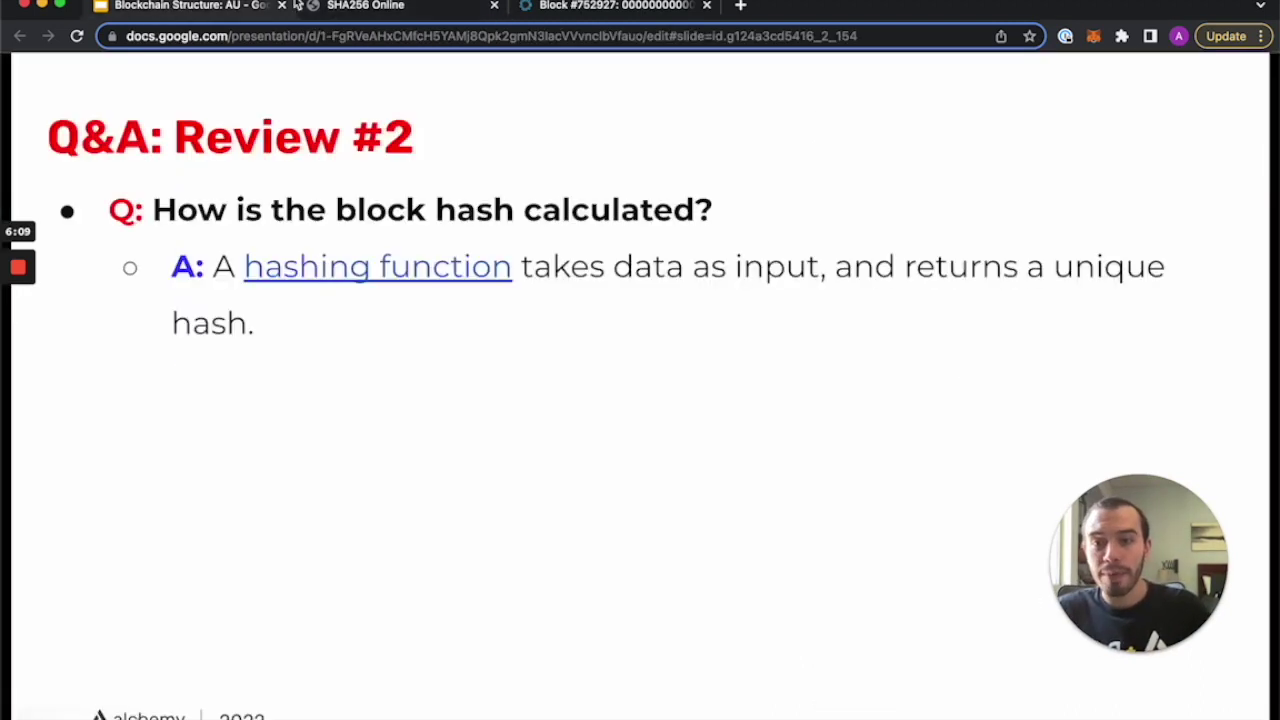
click(185, 6)
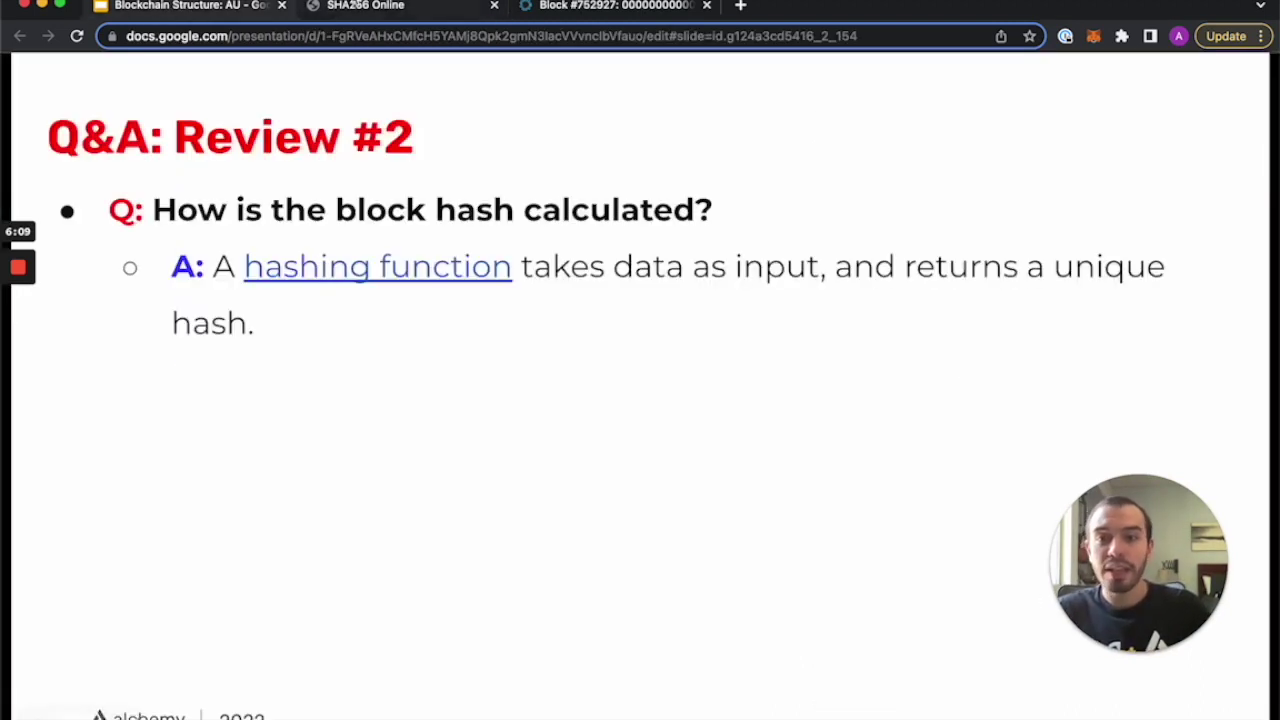
click(355, 10)
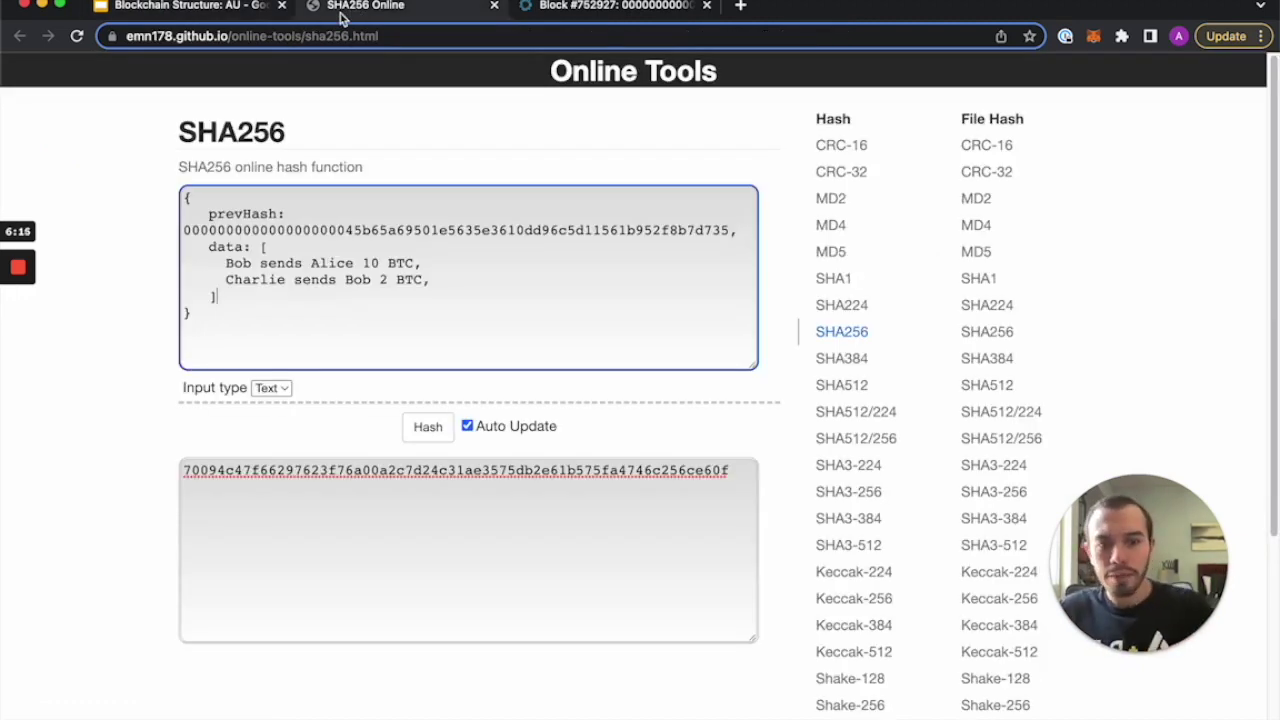
Point out the output hash, prevHash and data list, then add a line after the data.
double_click(367, 469)
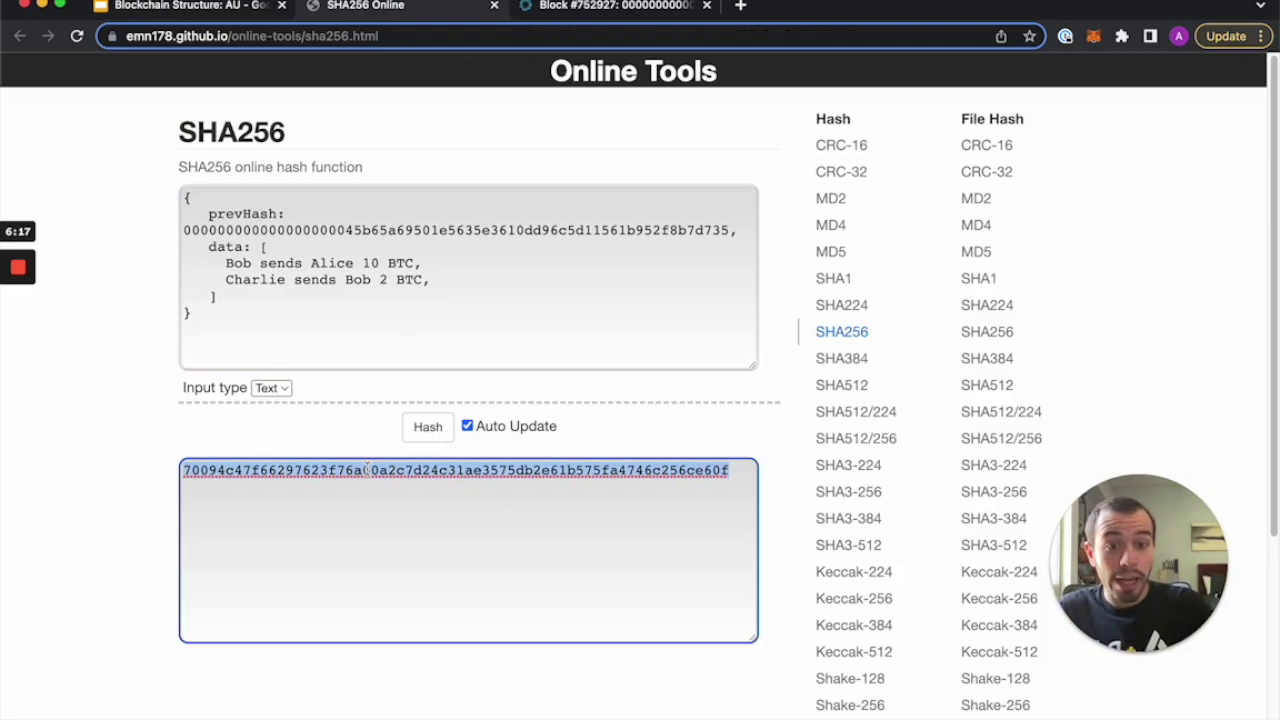
drag(294, 316, 180, 197)
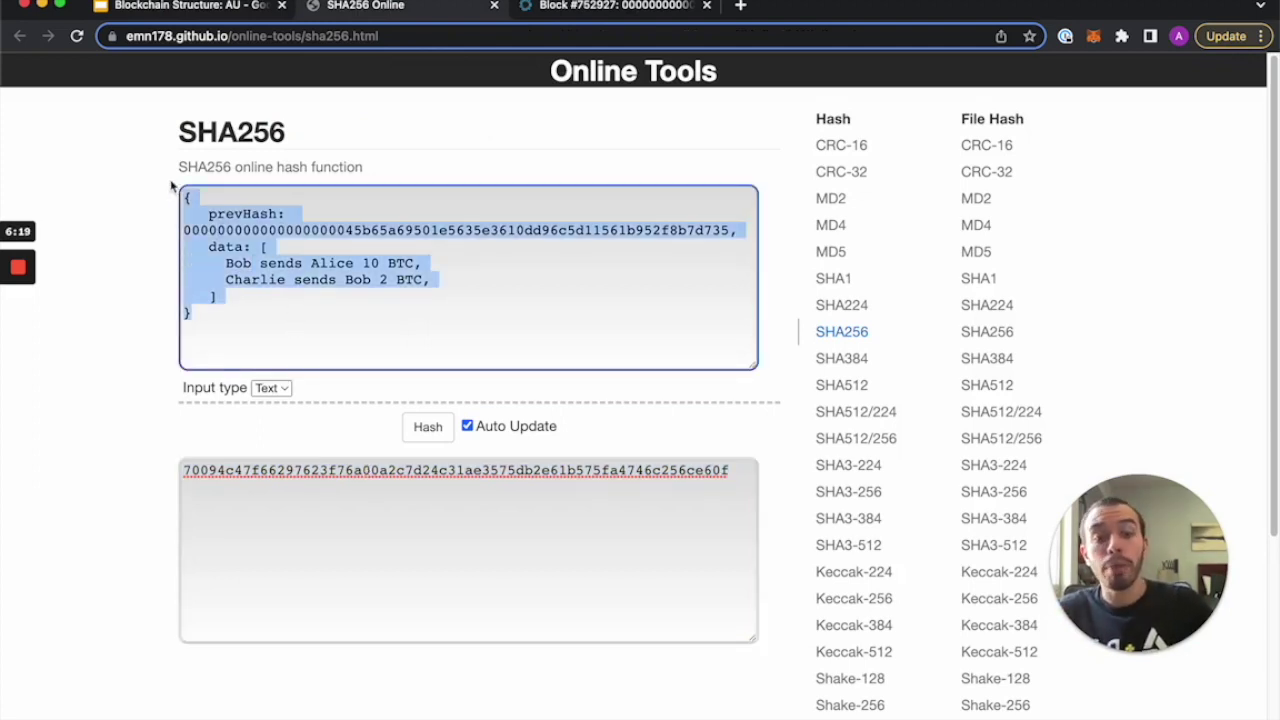
double_click(312, 484)
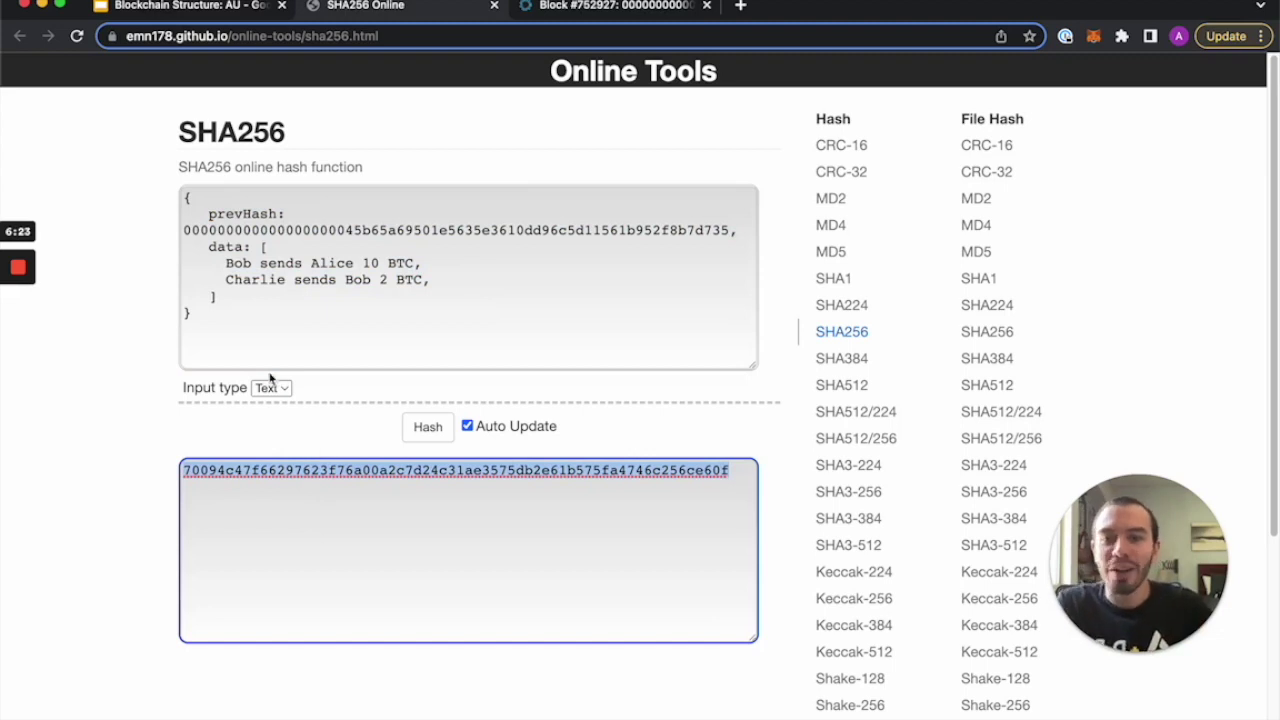
click(259, 306)
double_click(246, 214)
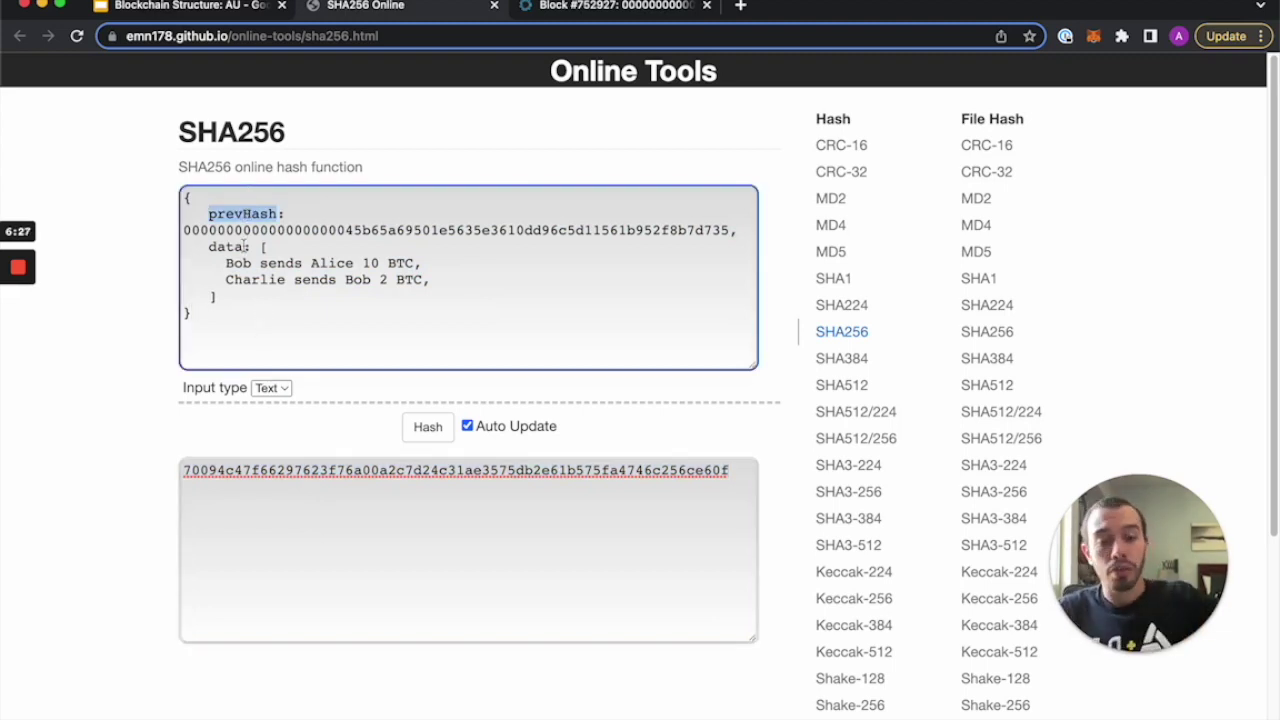
drag(252, 298, 212, 247)
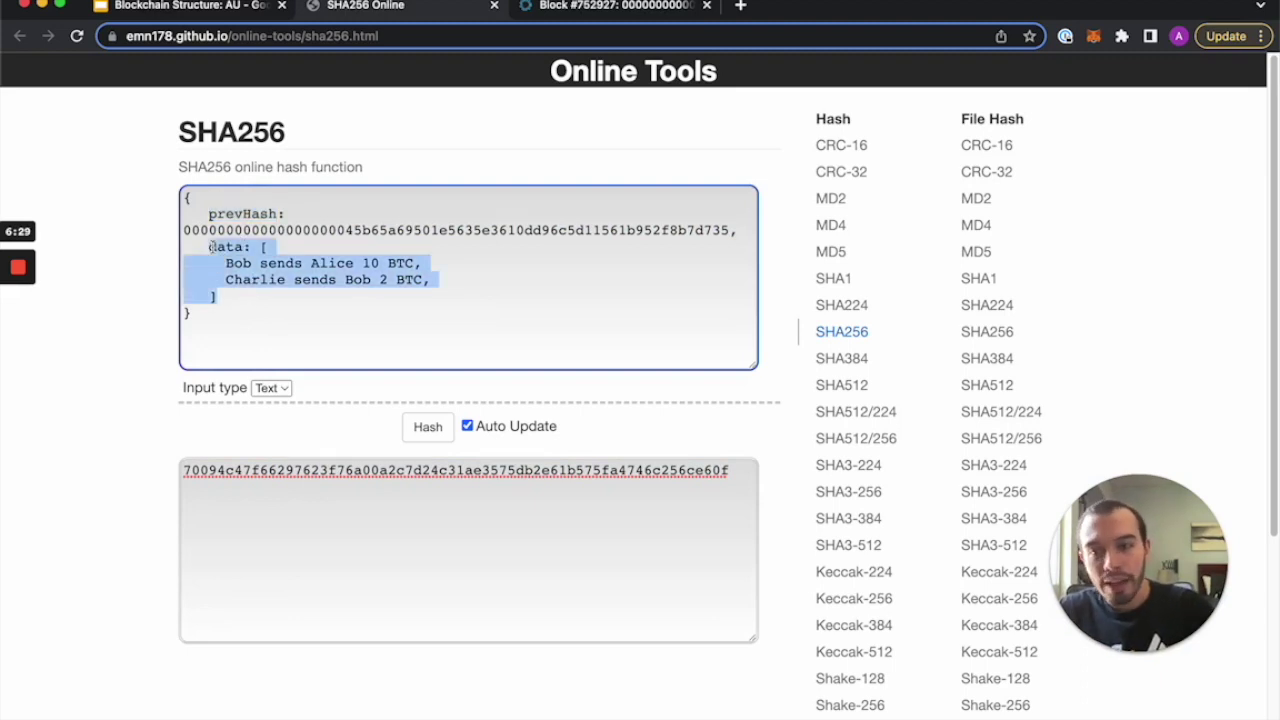
click(230, 297)
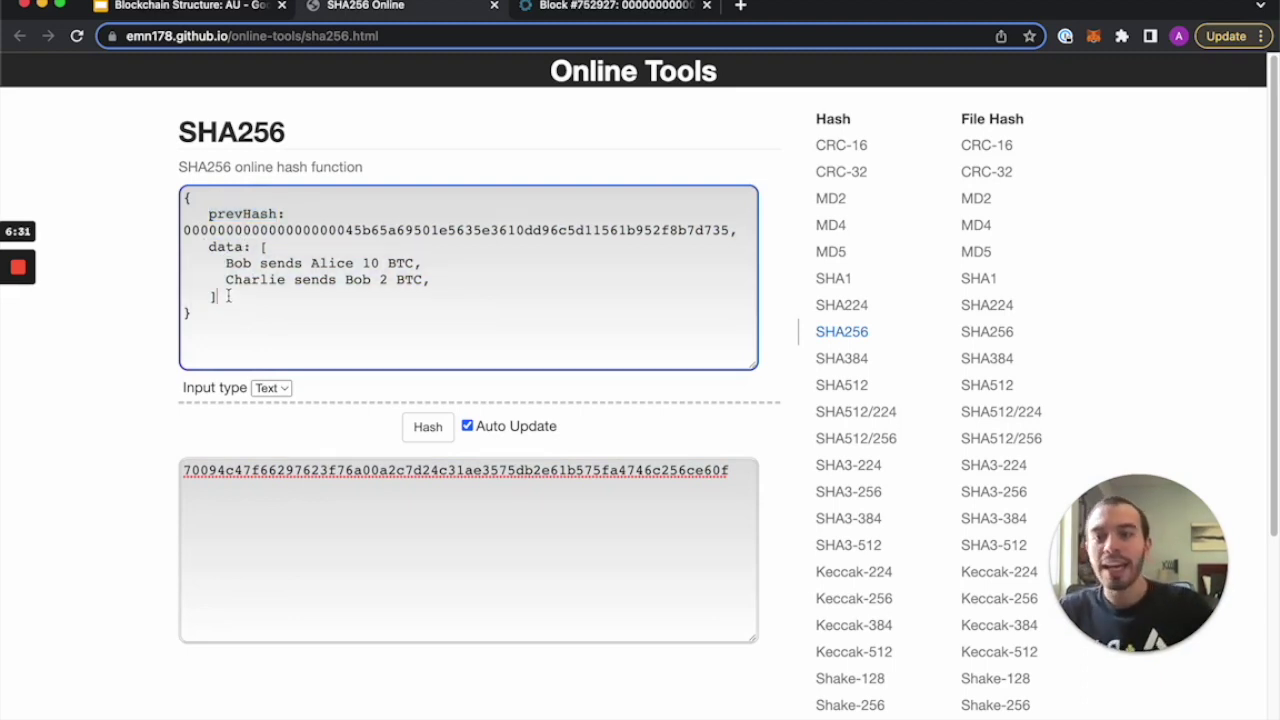
key(Return)
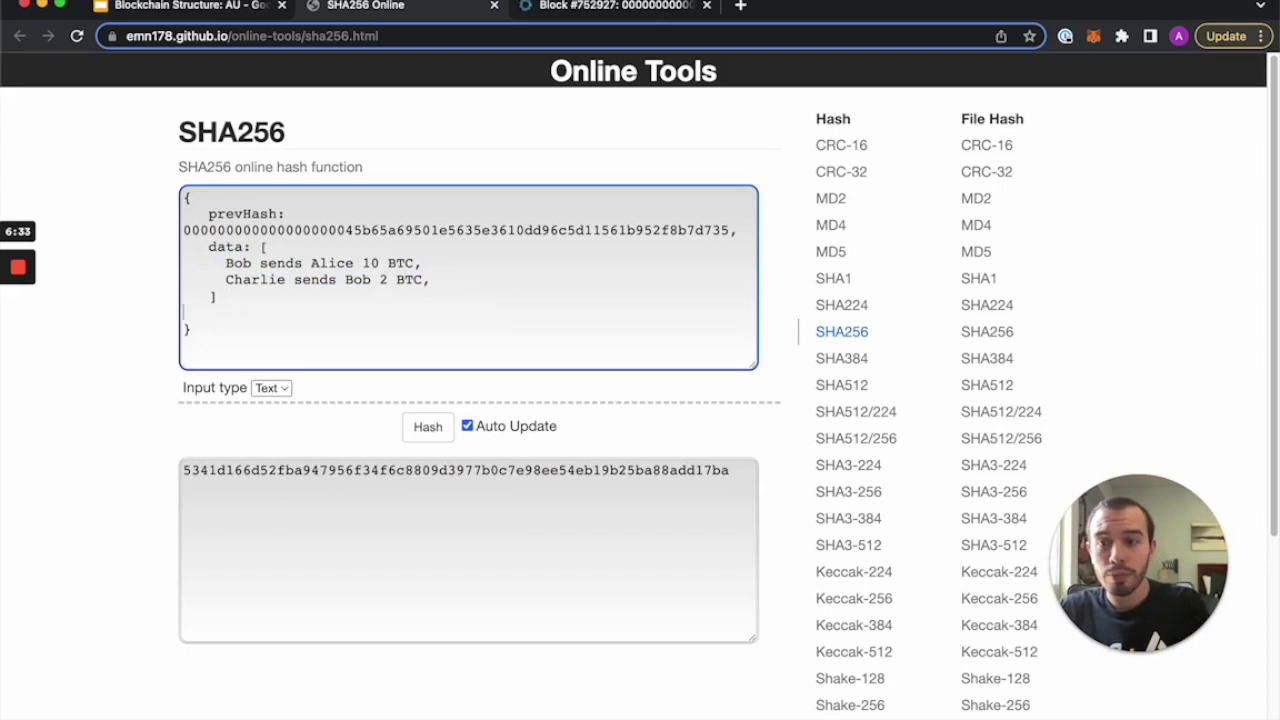
text(nonce:)
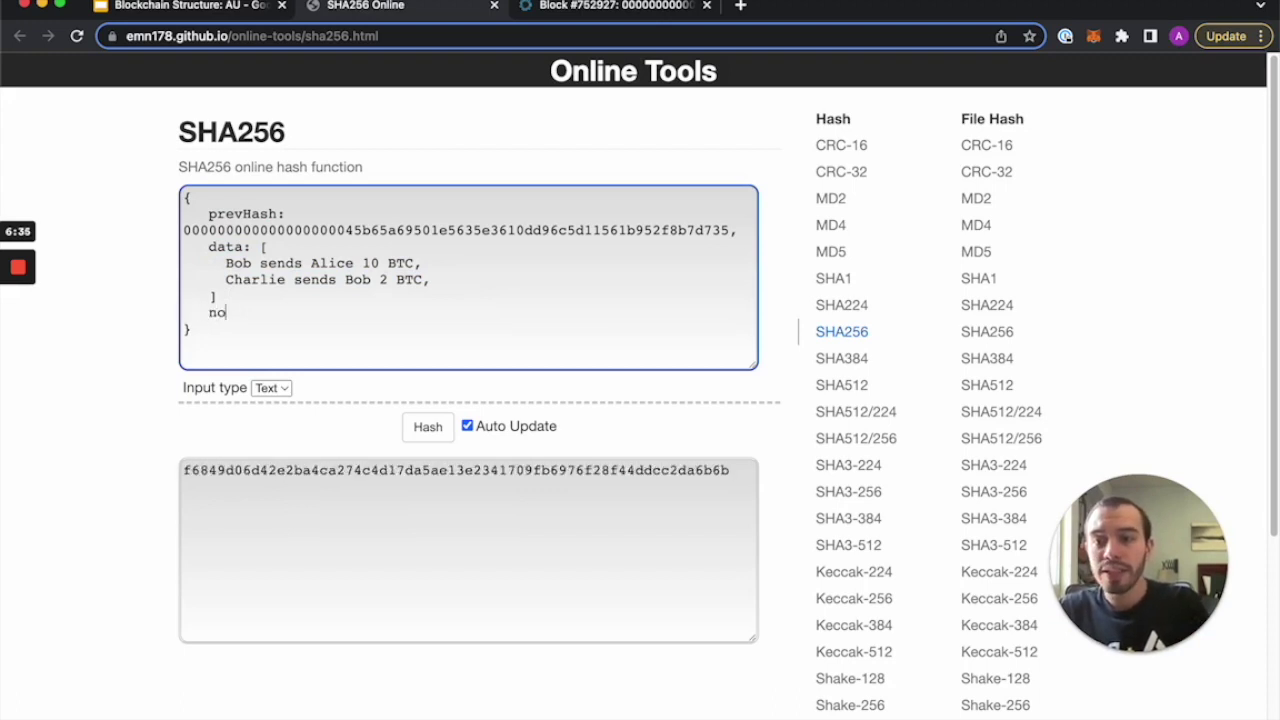
click(216, 297)
key(Return)
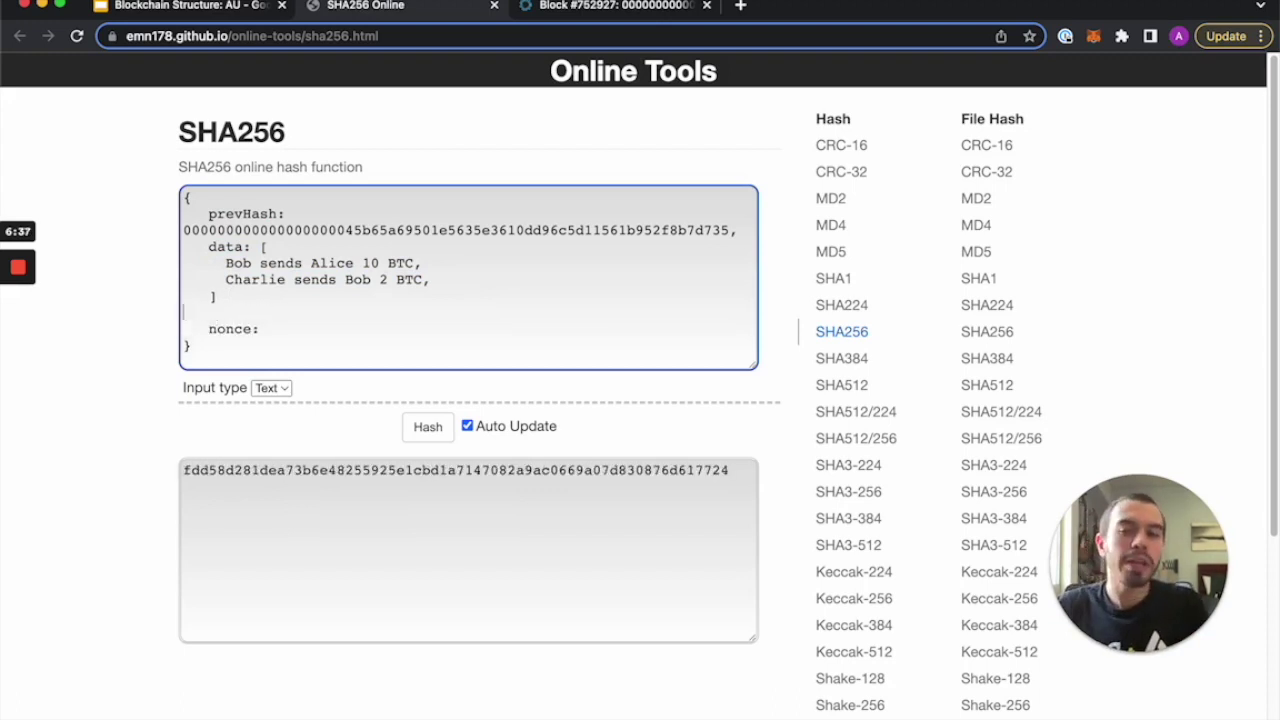
text(timestamp: )
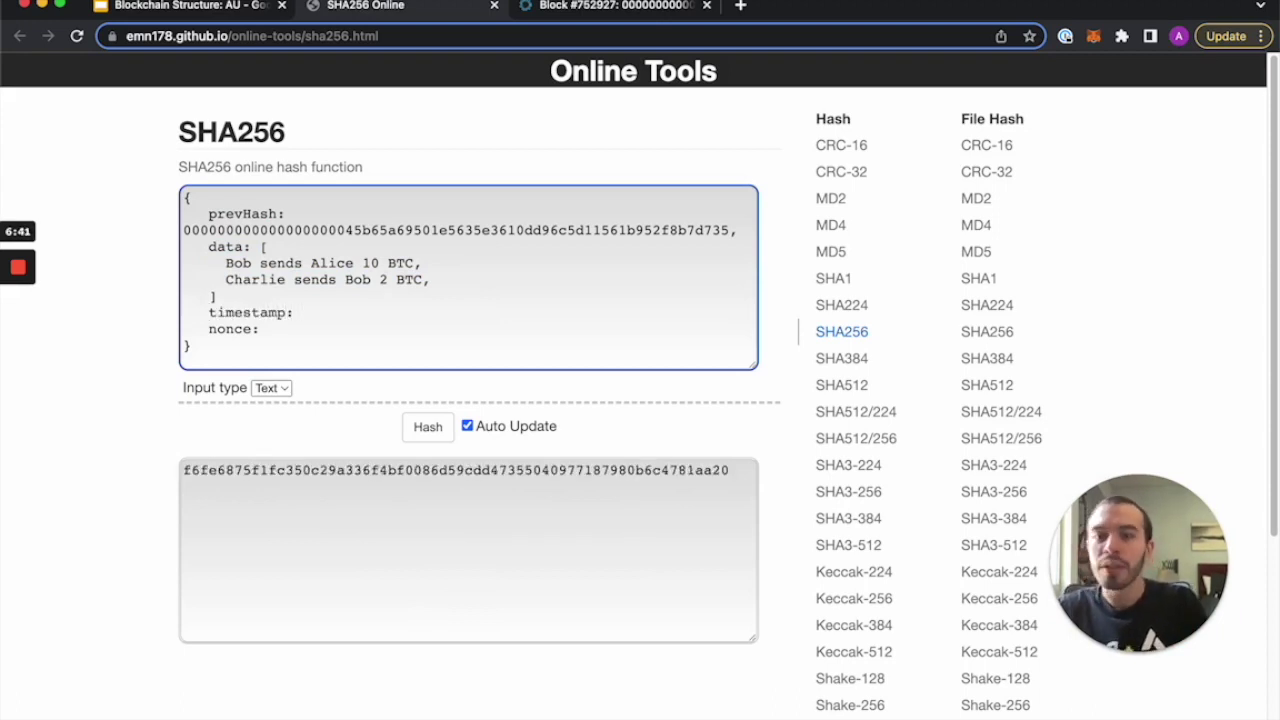
text(8749283749823)
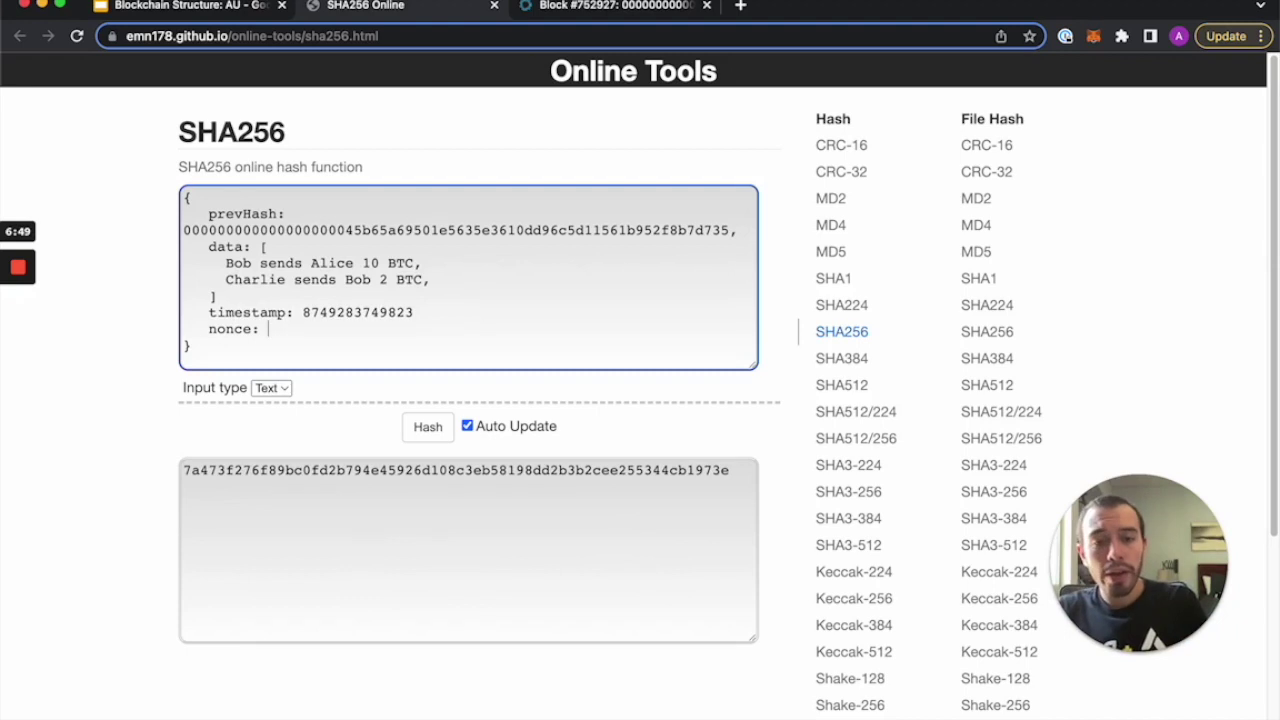
text(0)
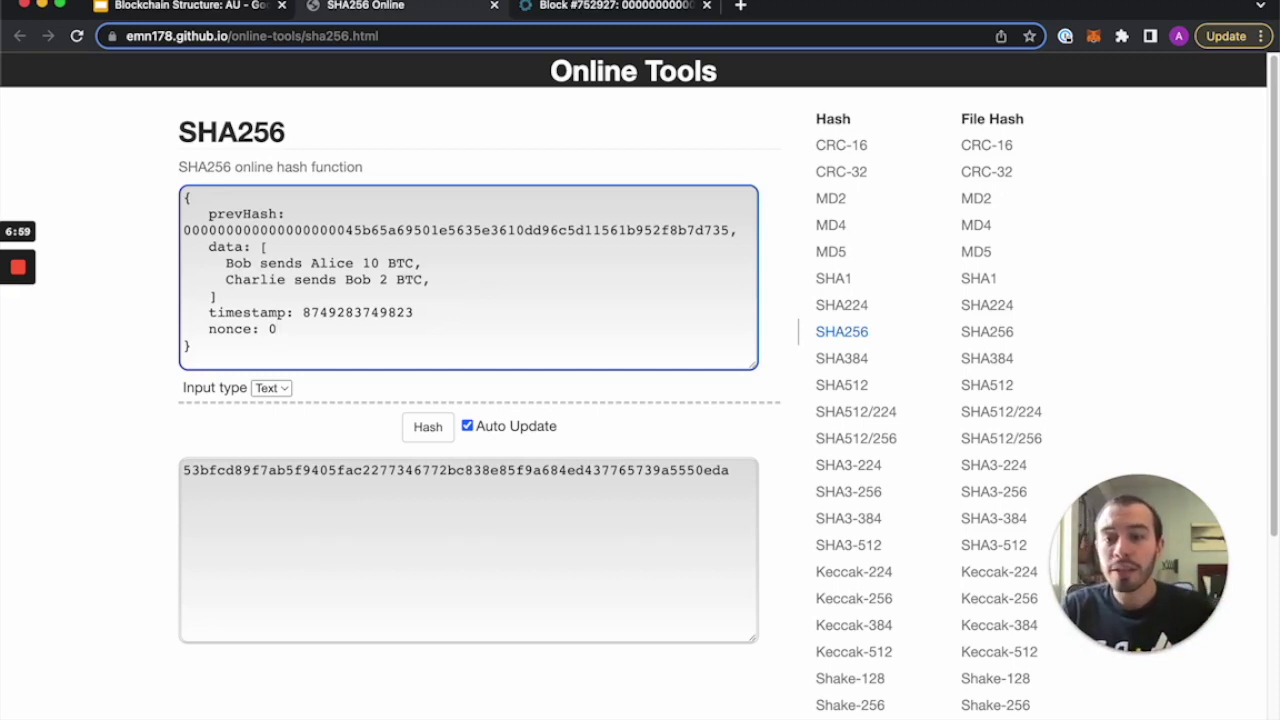
key(BackSpace)
Try successive nonce values, watching the SHA256 hash change each time.
text(1)
key(BackSpace)
text(2)
key(BackSpace)
text(3)
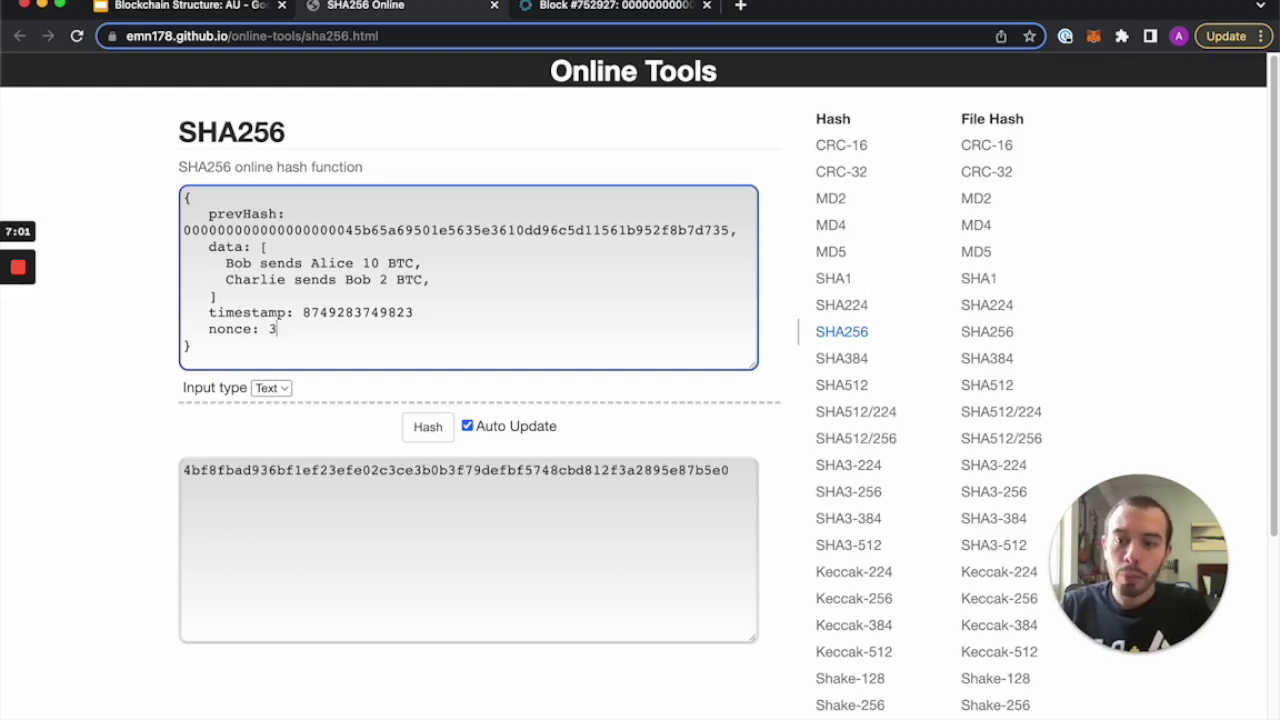
key(BackSpace)
text(4)
key(BackSpace)
text(5)
key(BackSpace)
text(6)
key(BackSpace)
text(7)
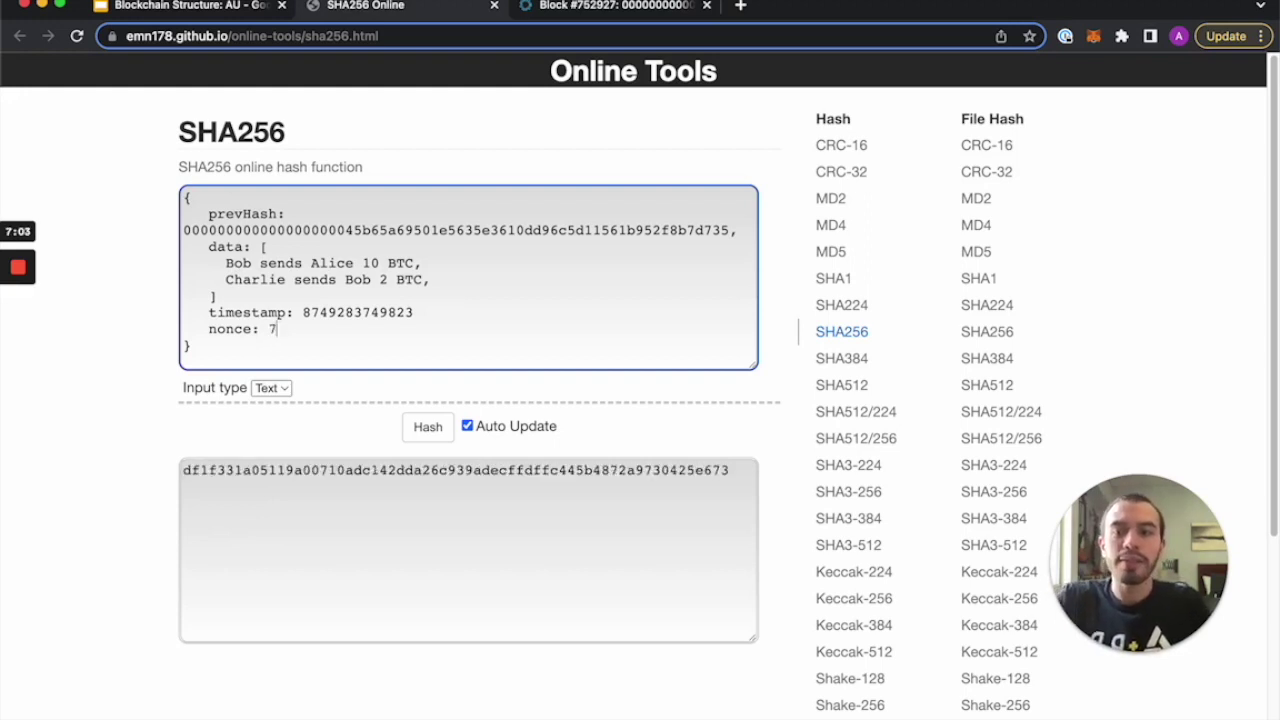
key(BackSpace)
text(8)
key(BackSpace)
text(90)
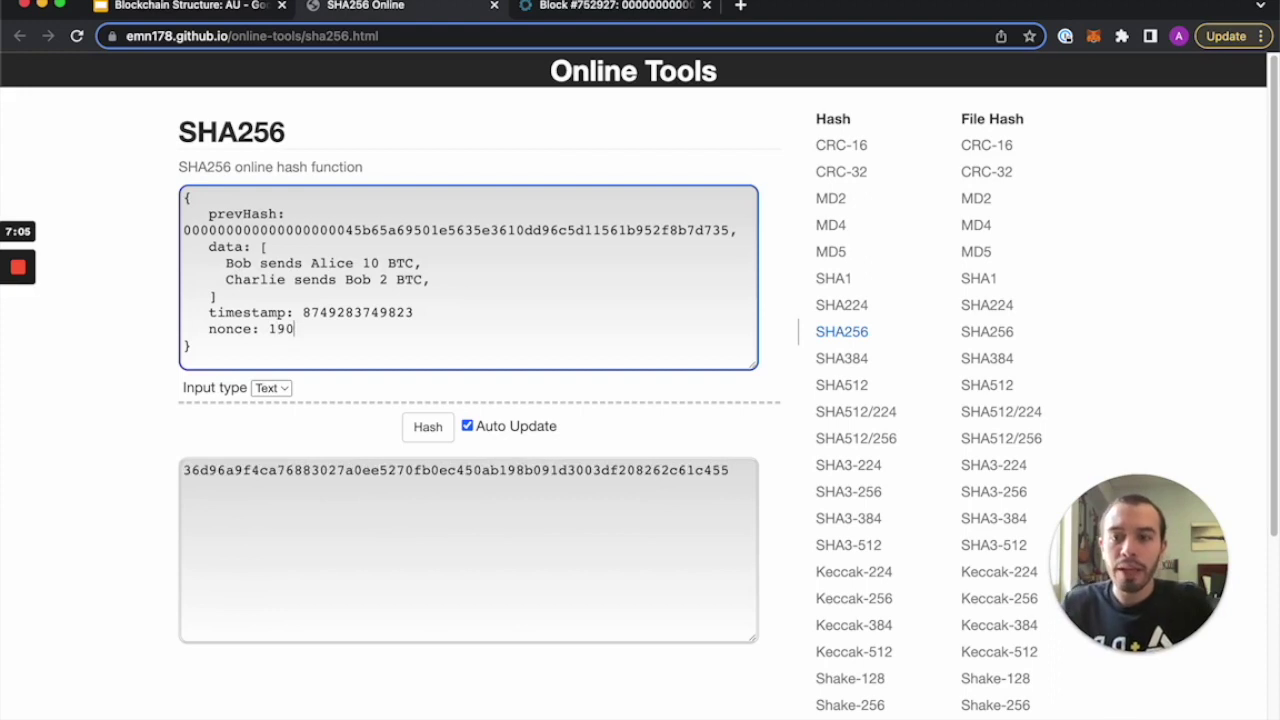
key(BackSpace)
text(1)
key(BackSpace)
text(1)
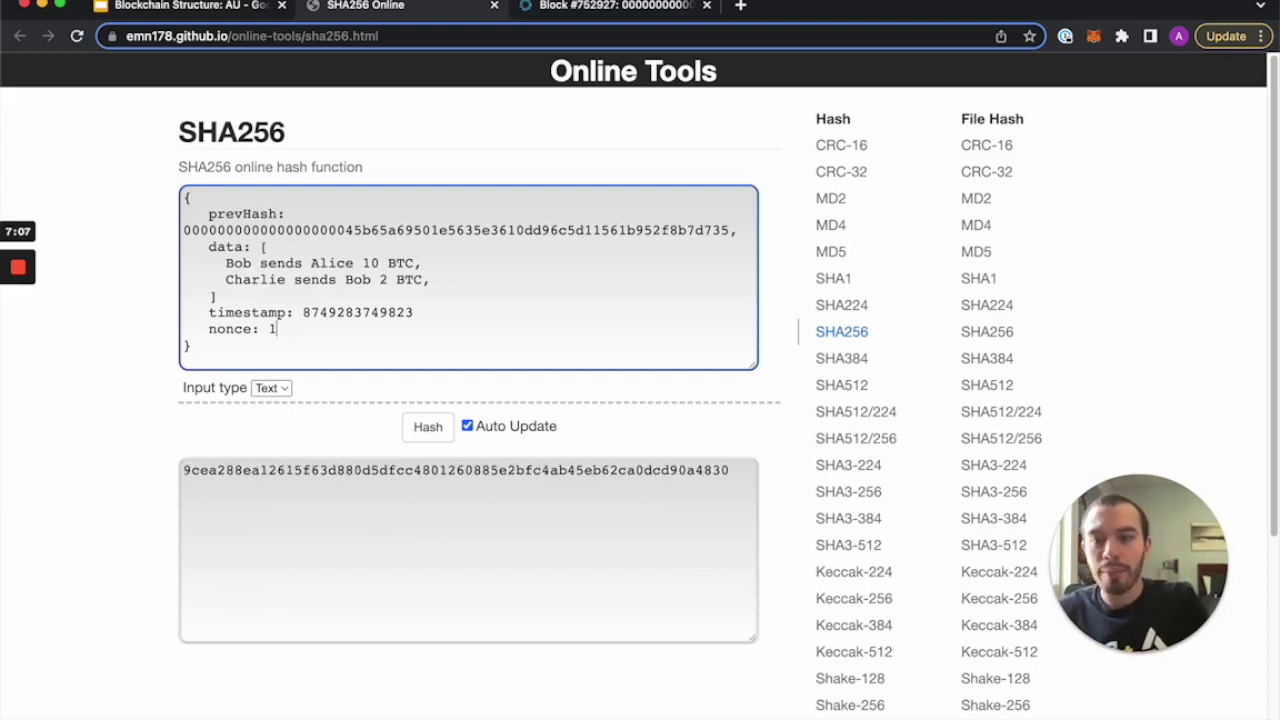
key(BackSpace)
text(16)
key(BackSpace)
text(5)
key(BackSpace)
text(4)
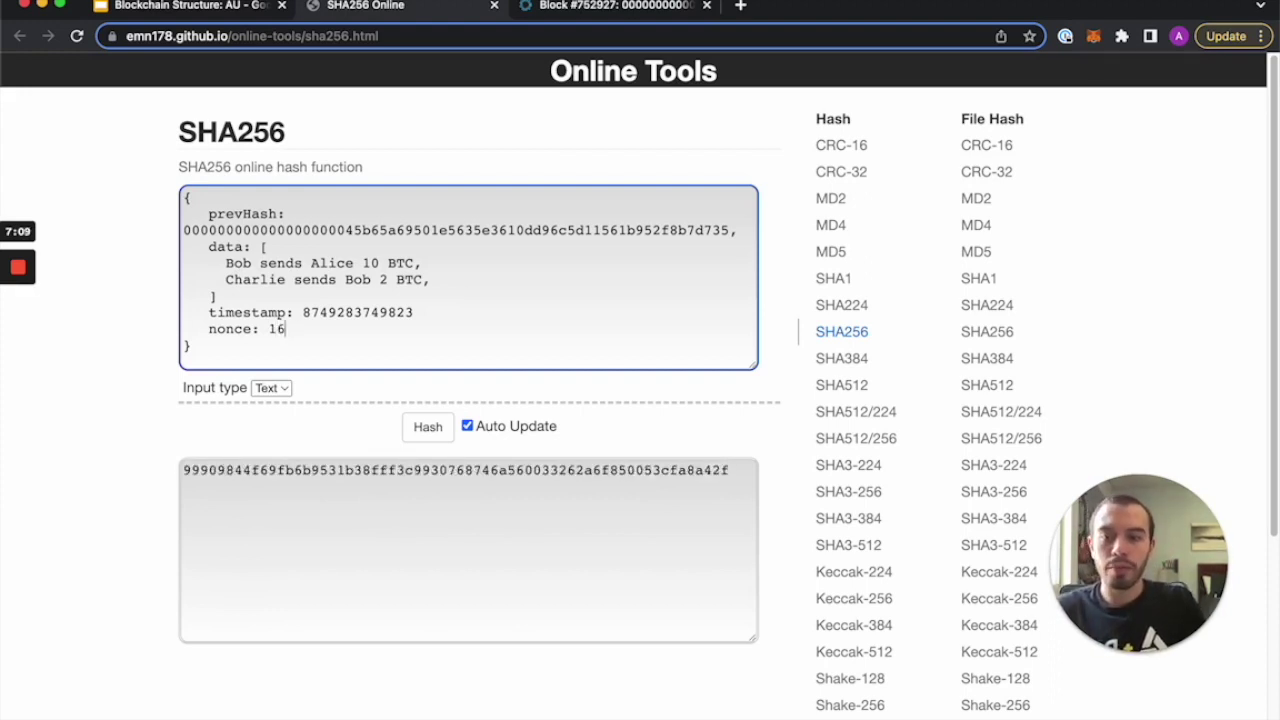
key(BackSpace)
text(8)
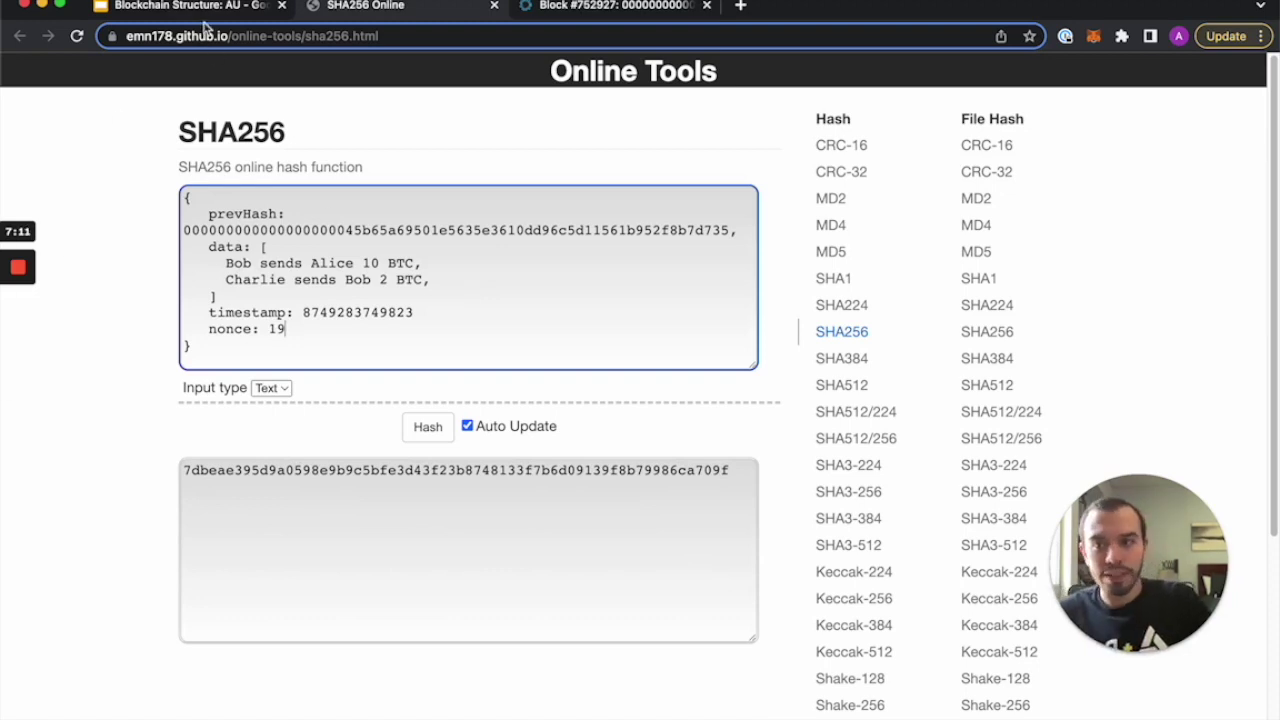
After checking the slides, set the block's nonce to 27.
click(200, 6)
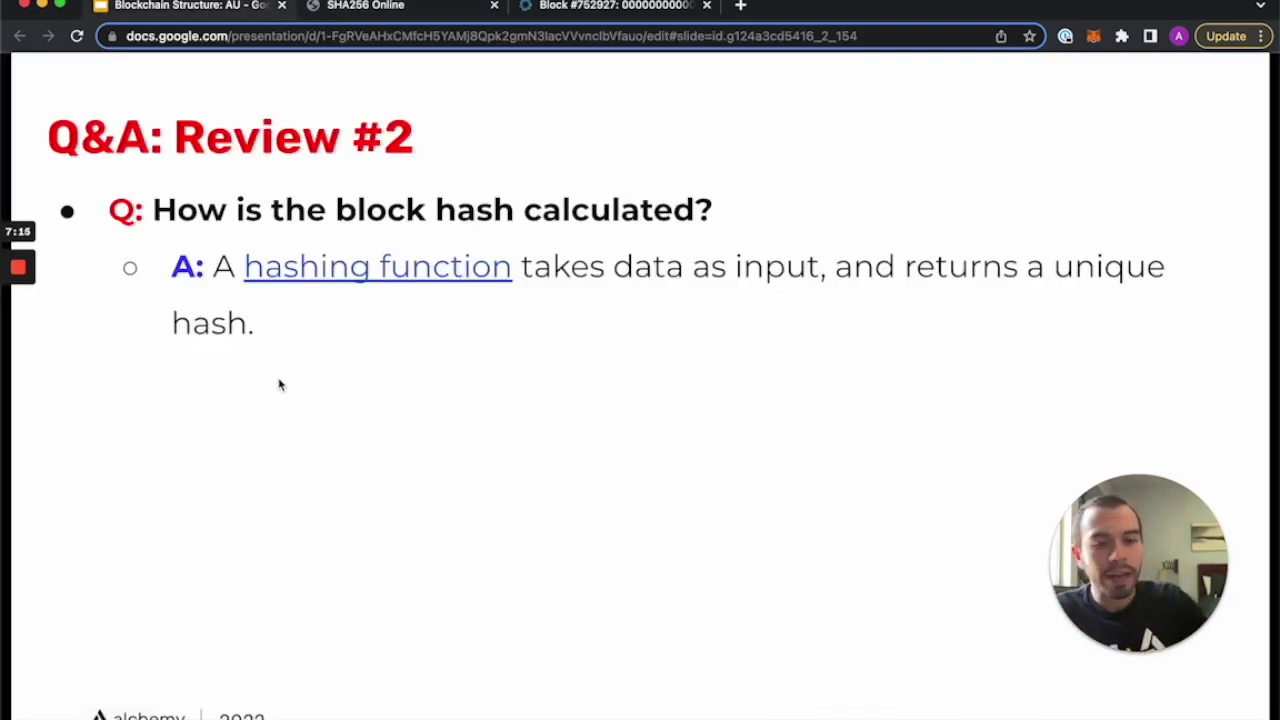
click(412, 7)
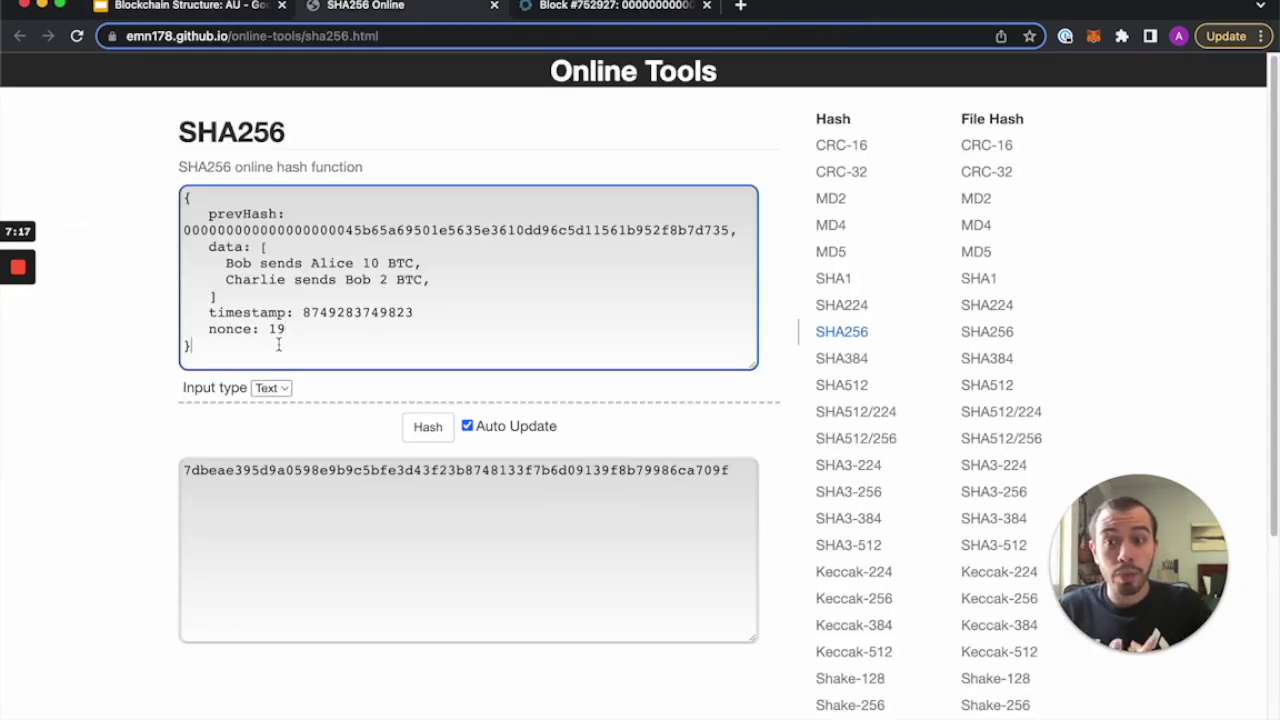
key(ctrl+a)
click(349, 323)
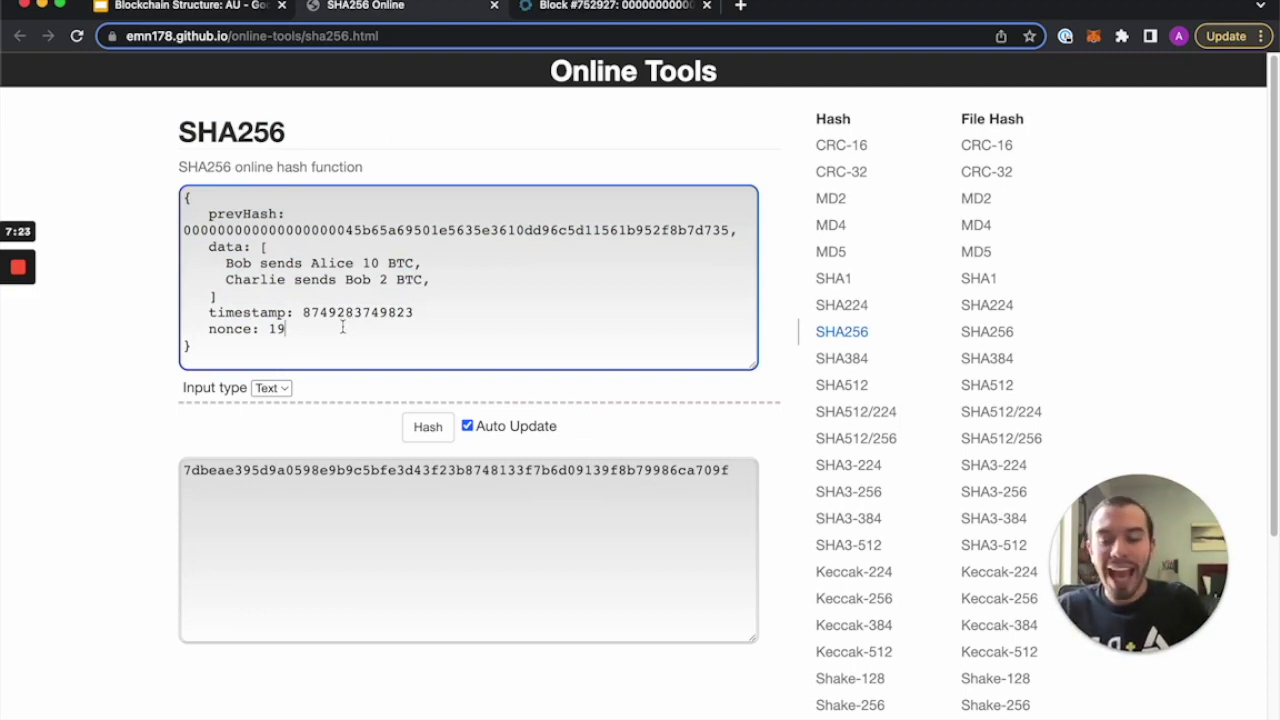
key(BackSpace)
key(BackSpace)
text(25)
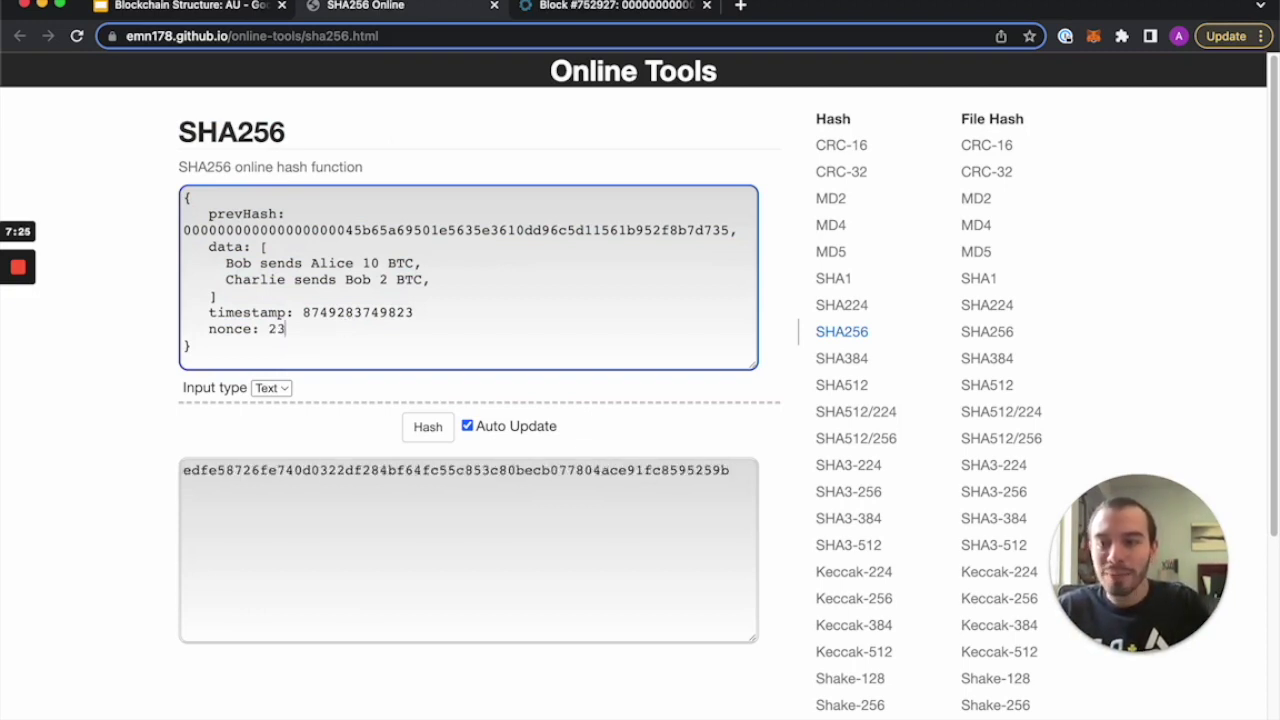
key(BackSpace)
text(7)
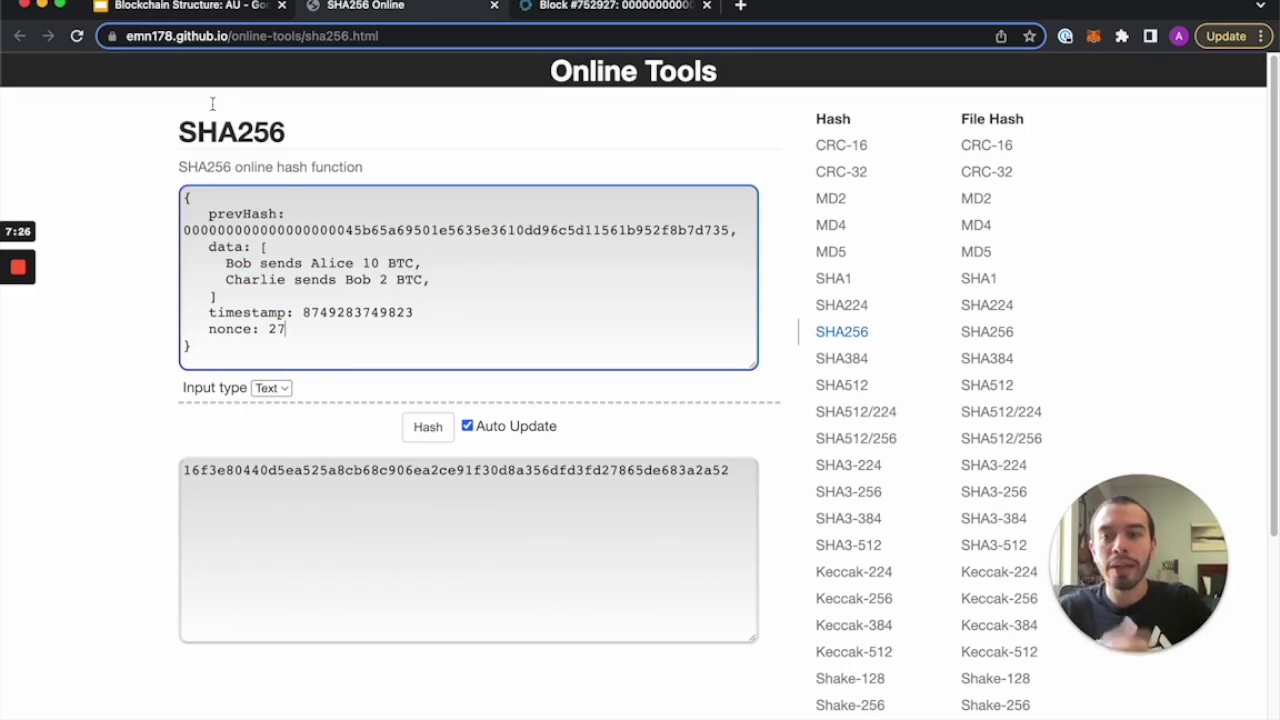
Advance to the Review #3 slide and present it full screen.
click(247, 10)
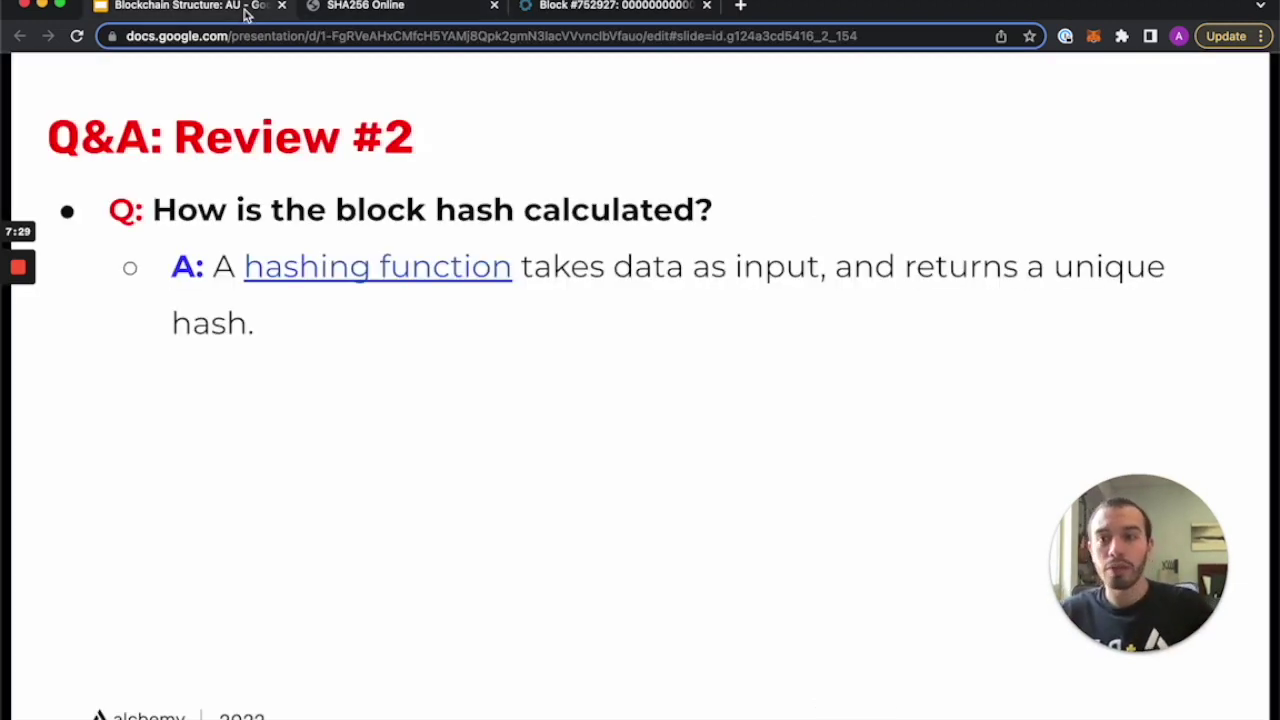
key(Right)
key(ctrl+super+f)
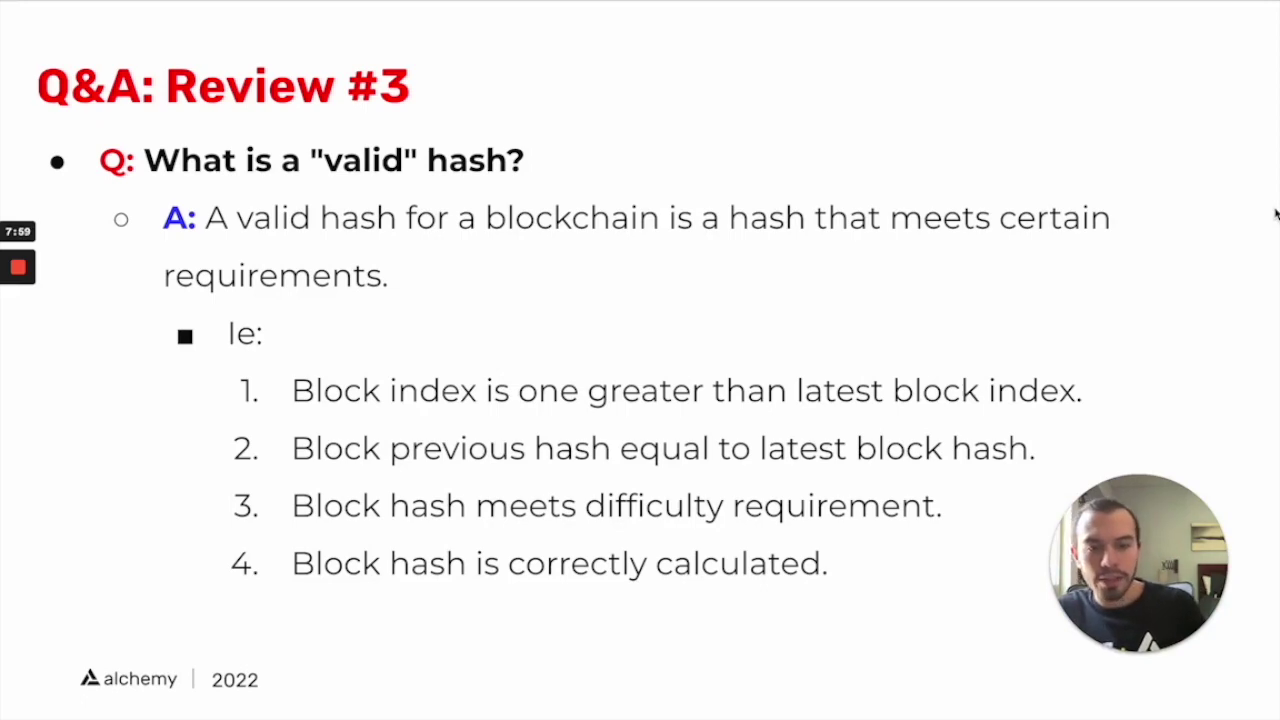
Exit the full-screen slideshow and return to the SHA256 page at the prevHash line.
key(Escape)
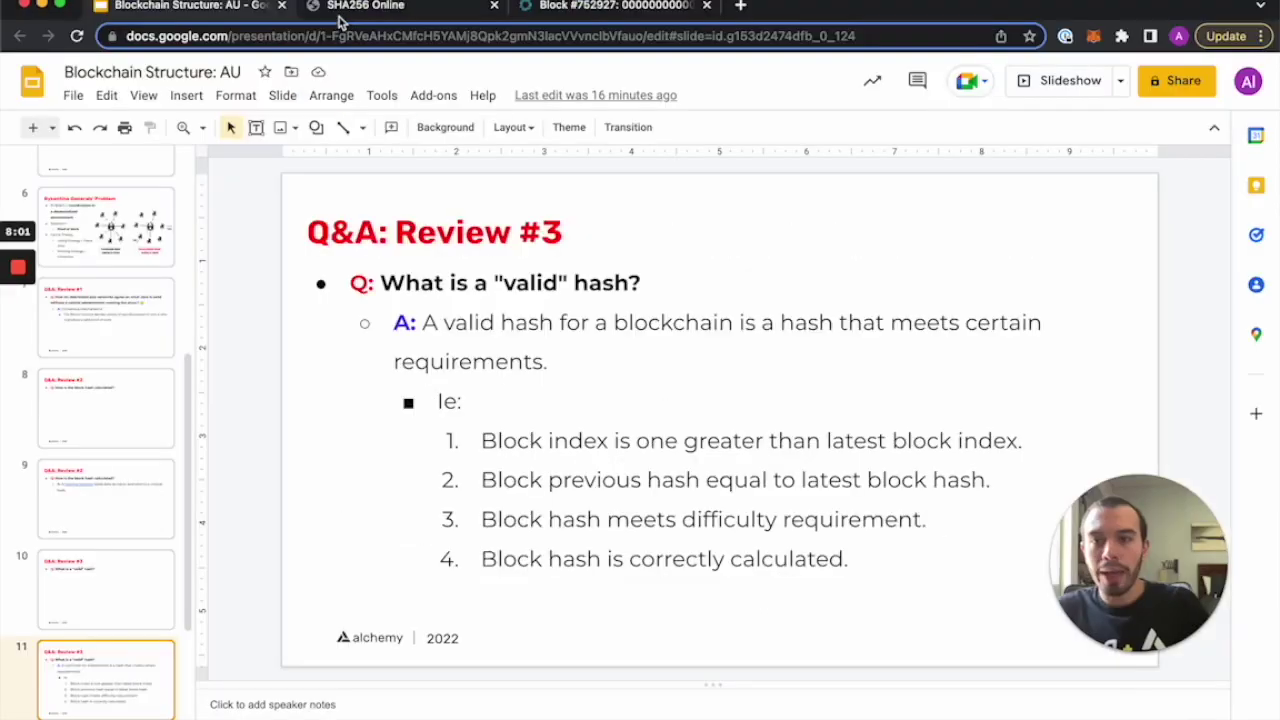
click(345, 8)
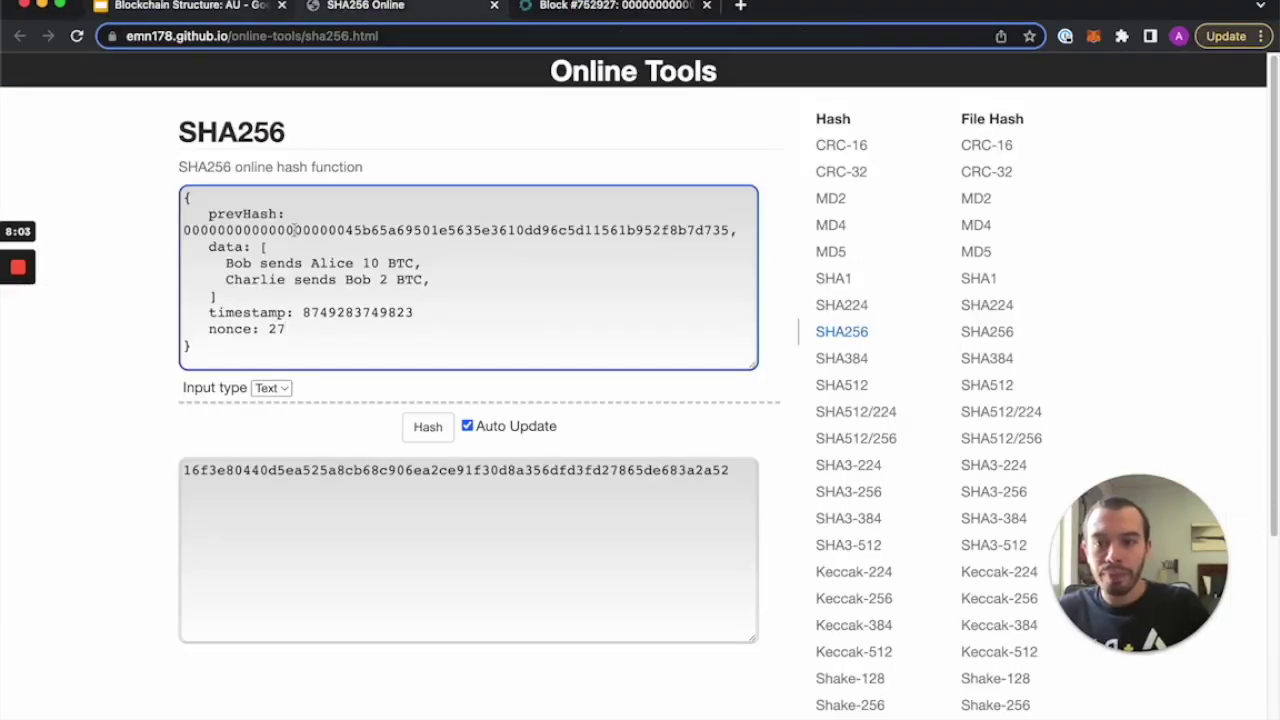
click(300, 229)
Add an index field of 752928 under prevHash, adapted from block number 752927.
key(super+Right)
key(Return)
key(Tab)
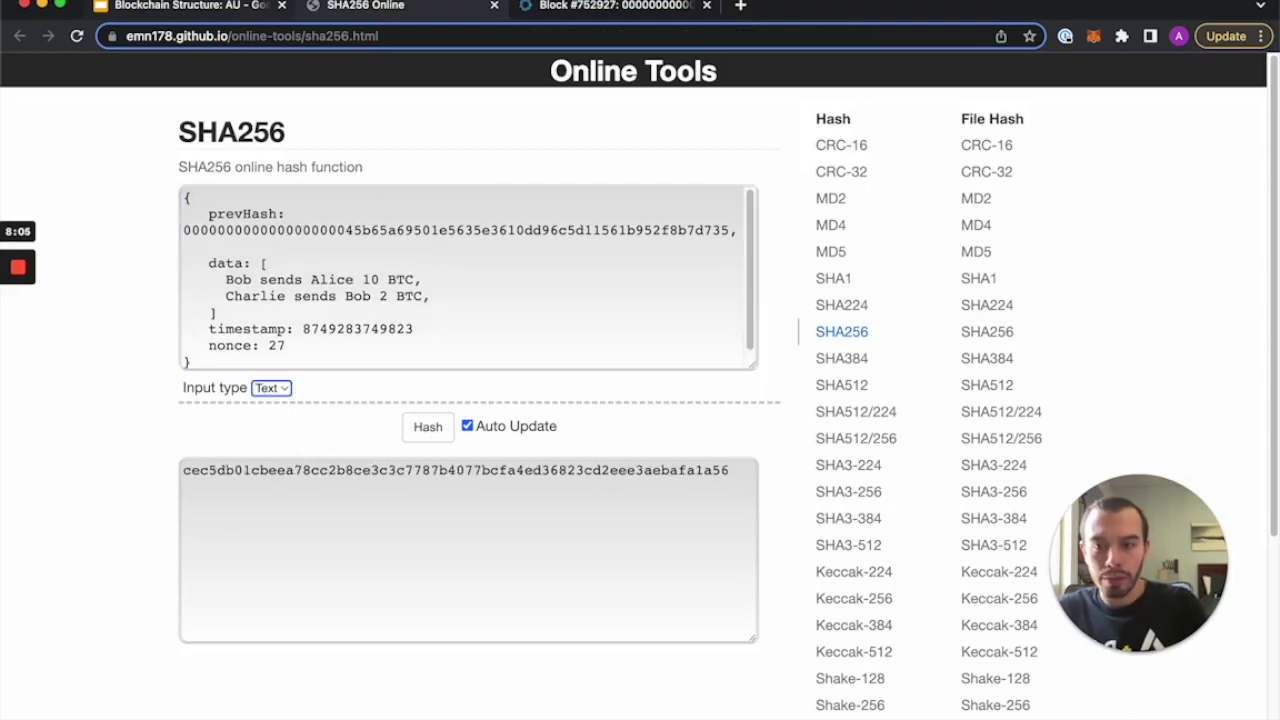
click(273, 250)
text(index)
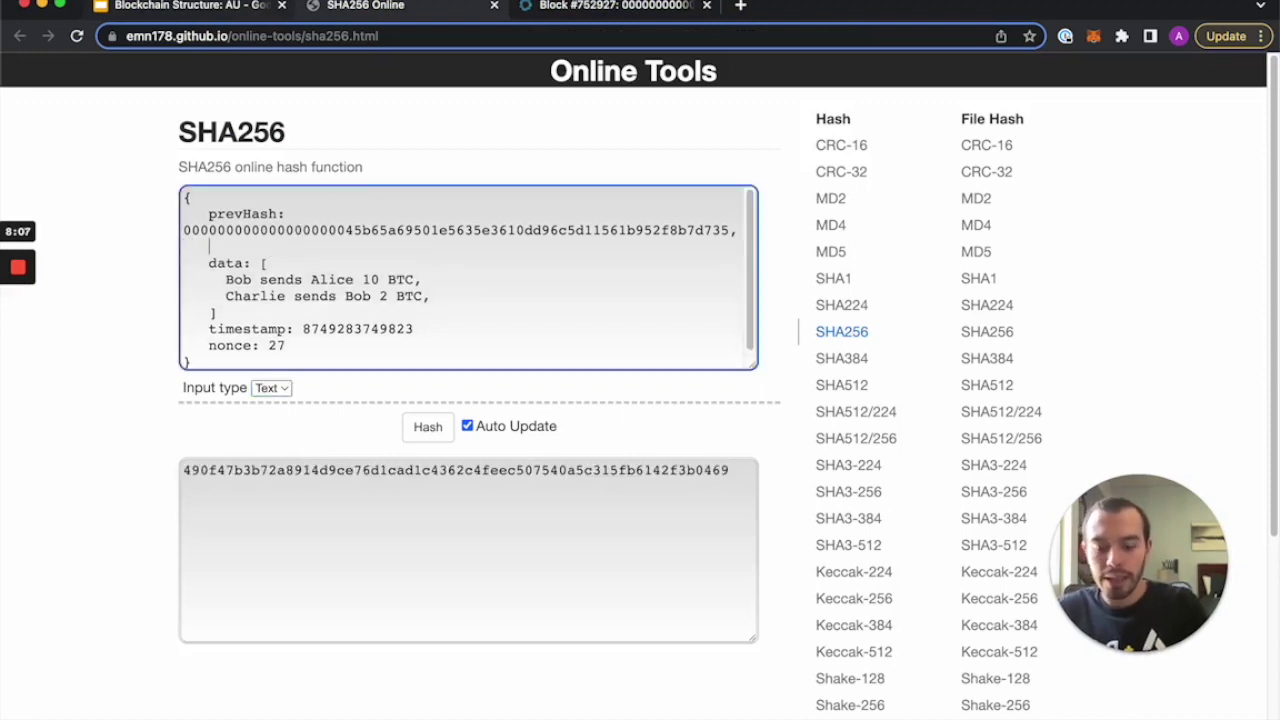
text(:)
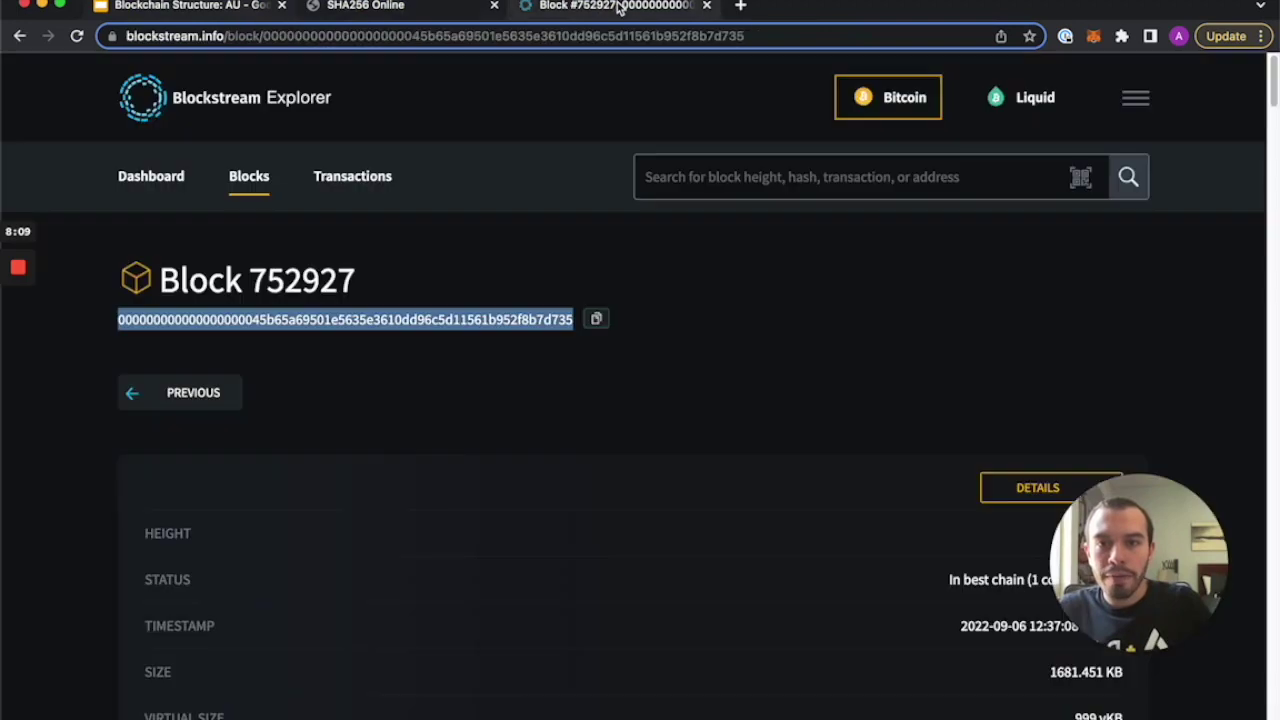
click(648, 8)
double_click(267, 284)
key(super+c)
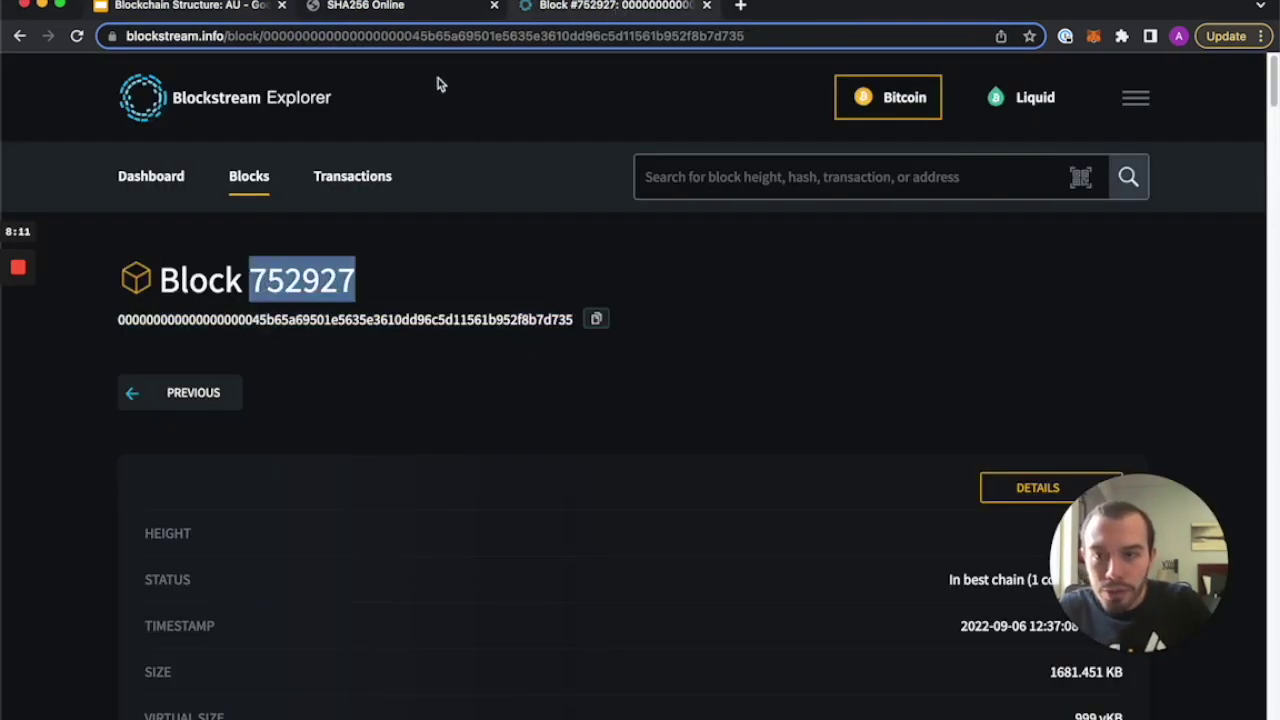
click(401, 18)
key(super+v)
key(BackSpace)
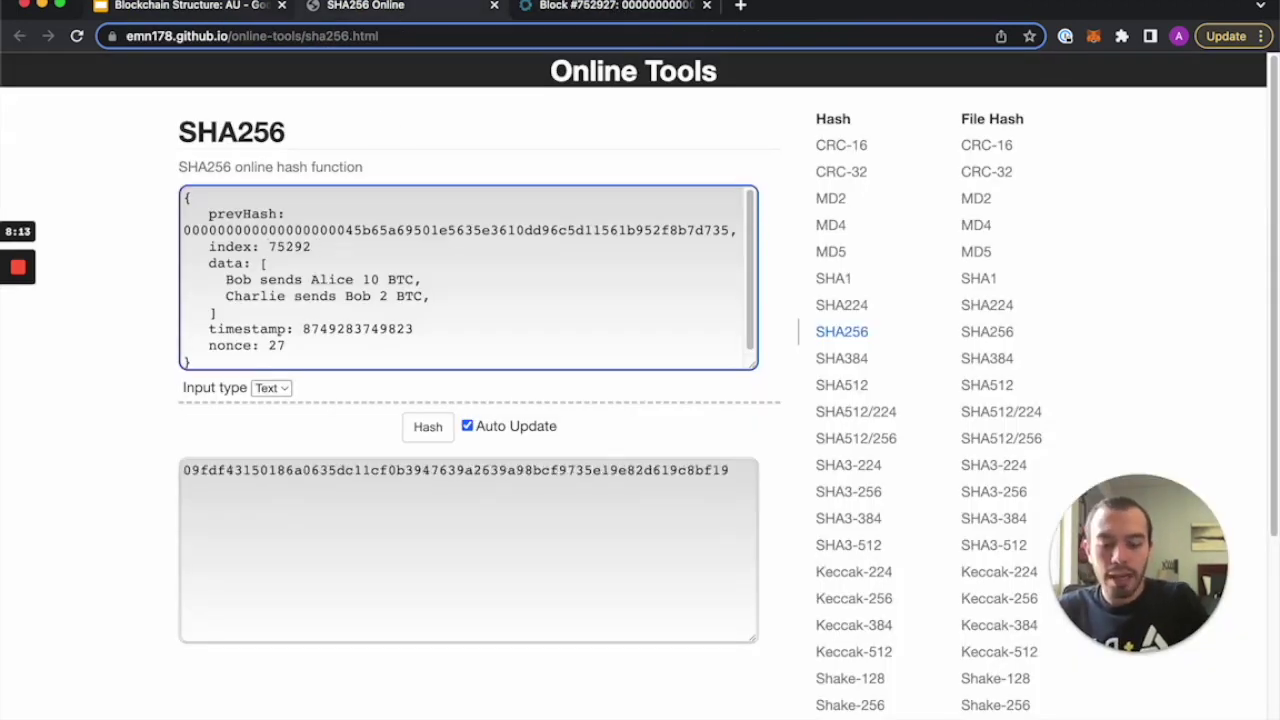
text(8)
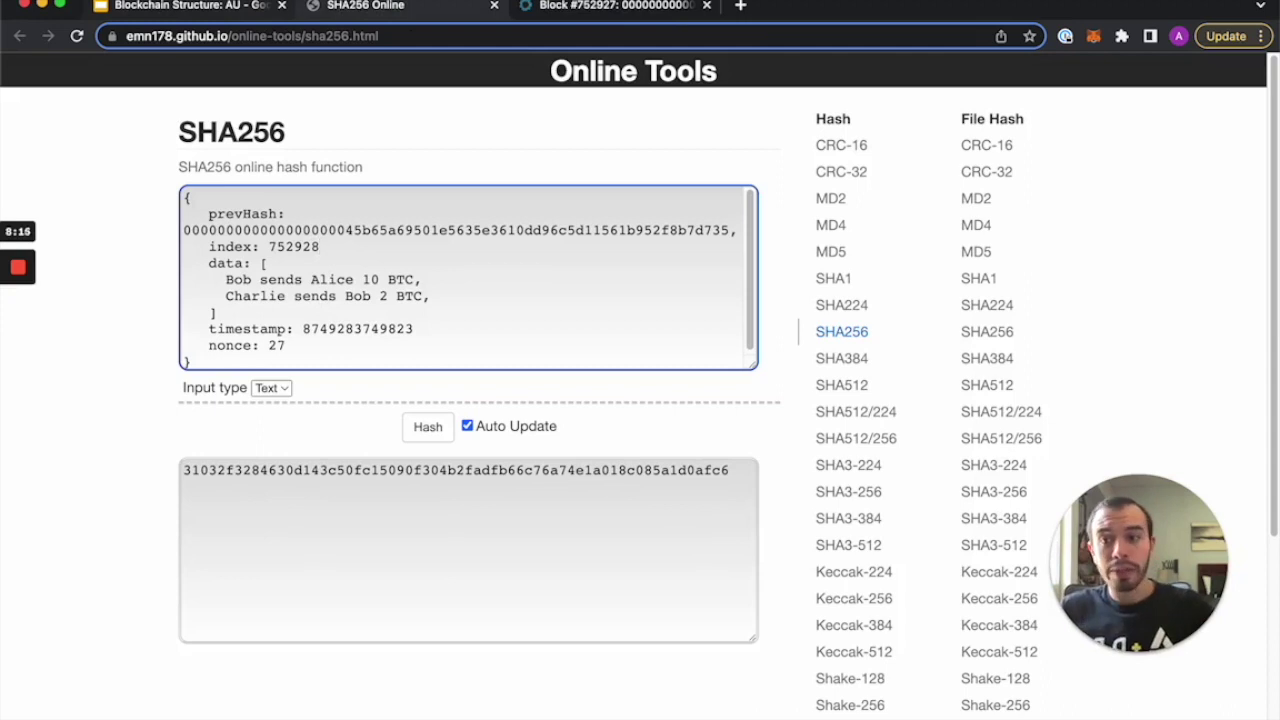
Highlight 'previous', 'hash' and the difficulty requirement on the slide, and the block's prevHash value.
click(190, 6)
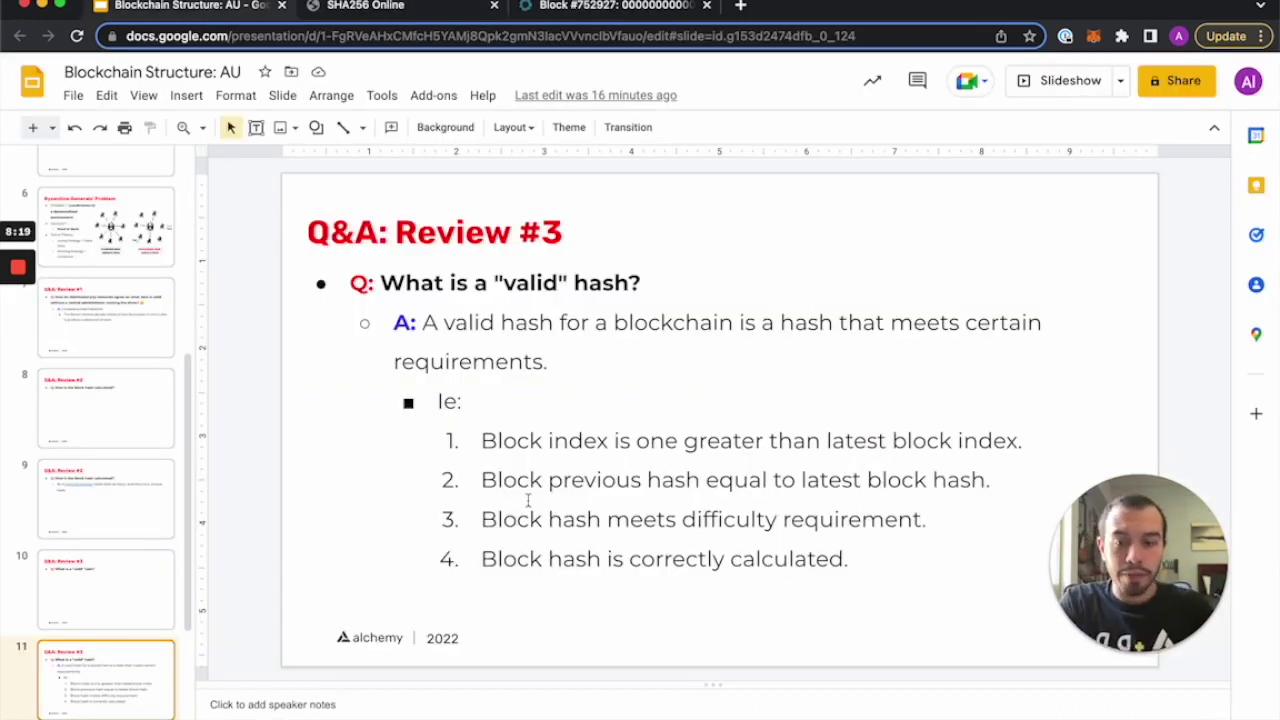
double_click(553, 484)
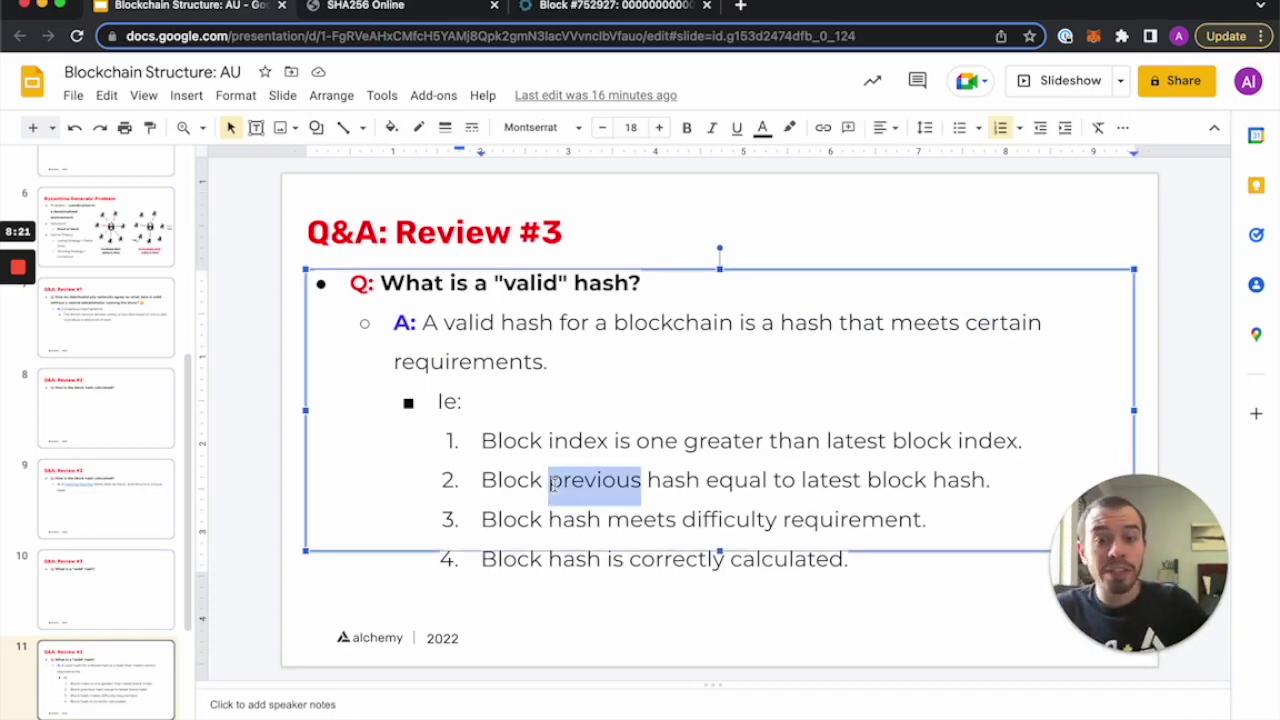
click(392, 22)
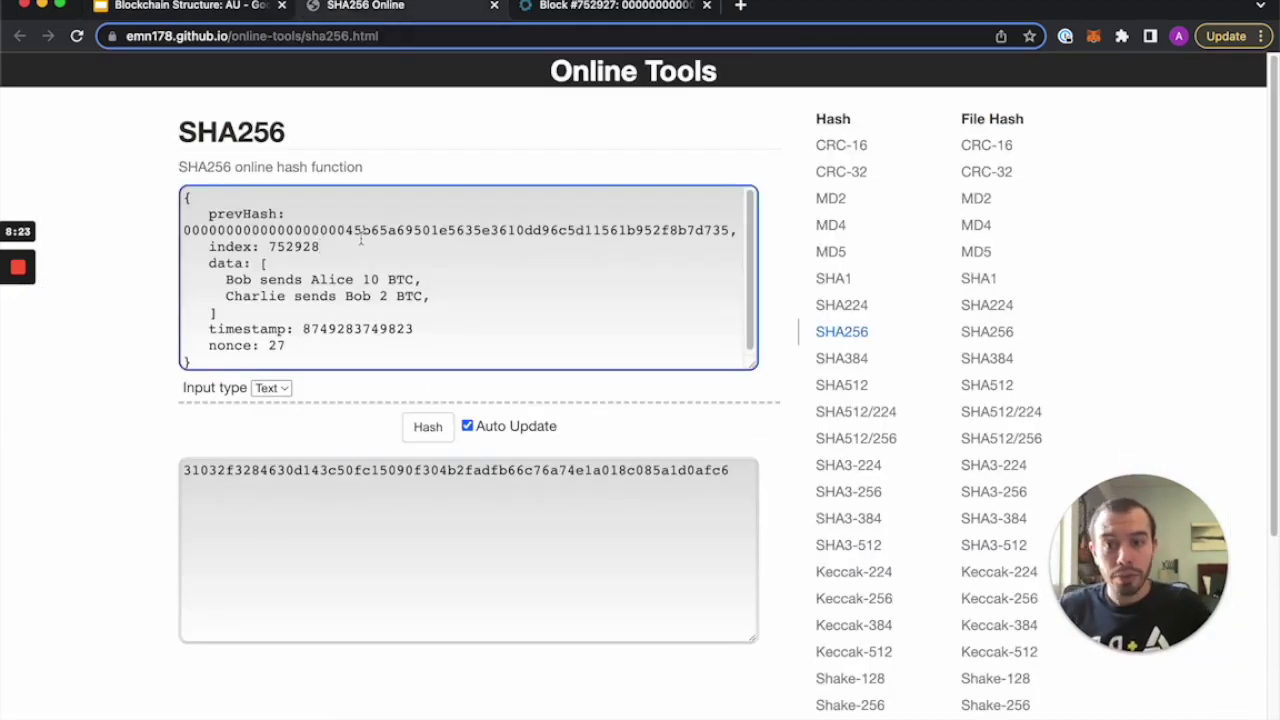
double_click(362, 234)
click(224, 10)
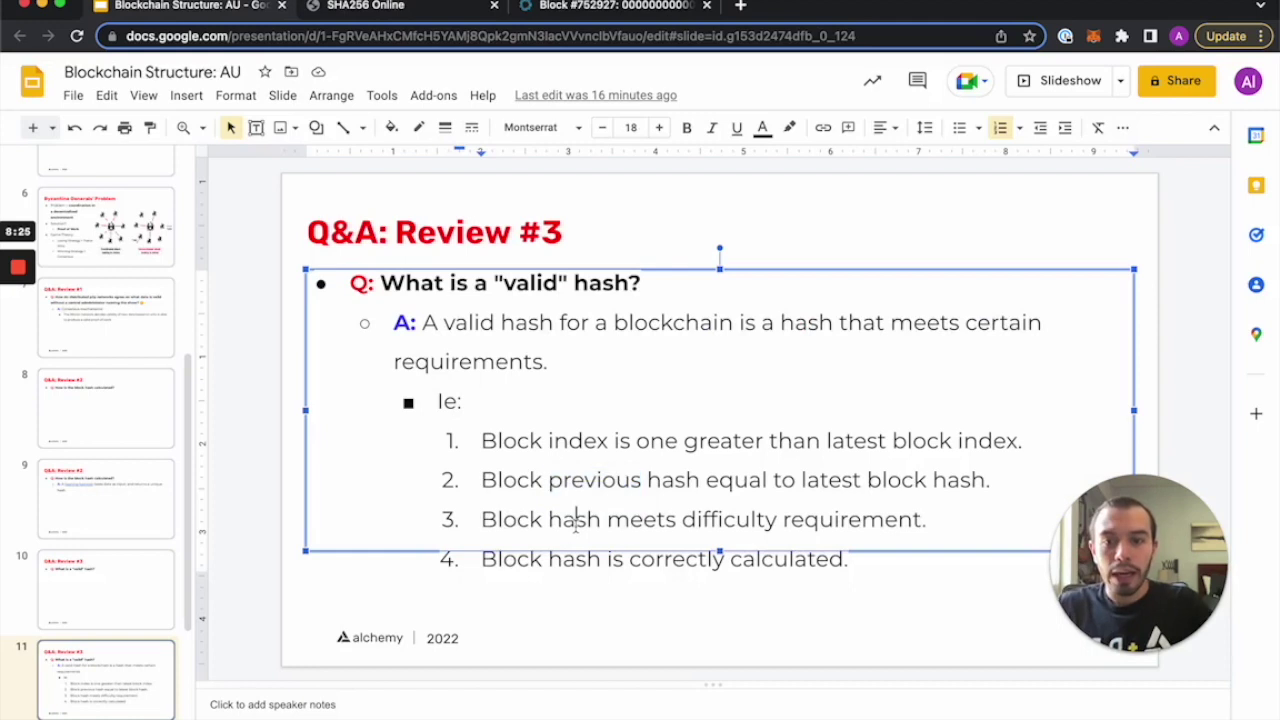
double_click(574, 520)
triple_click(574, 520)
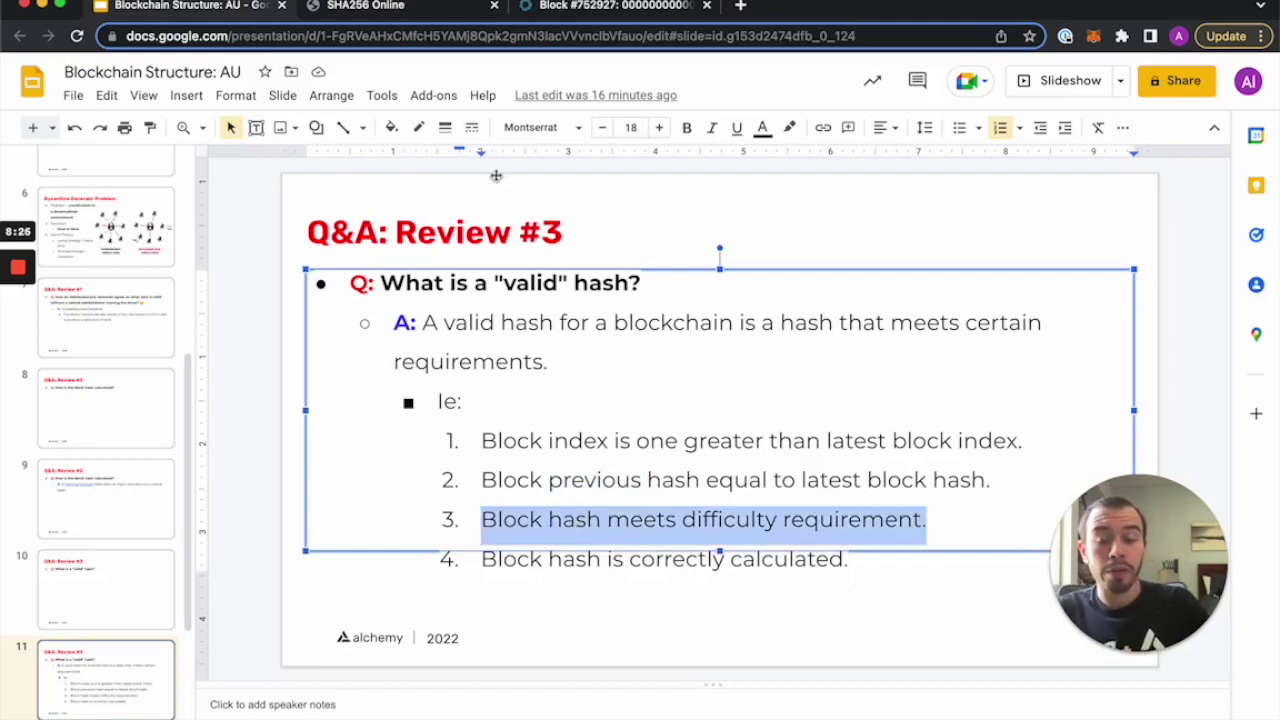
Try nonces 38, 30 and 34 in the hashed block text.
click(396, 12)
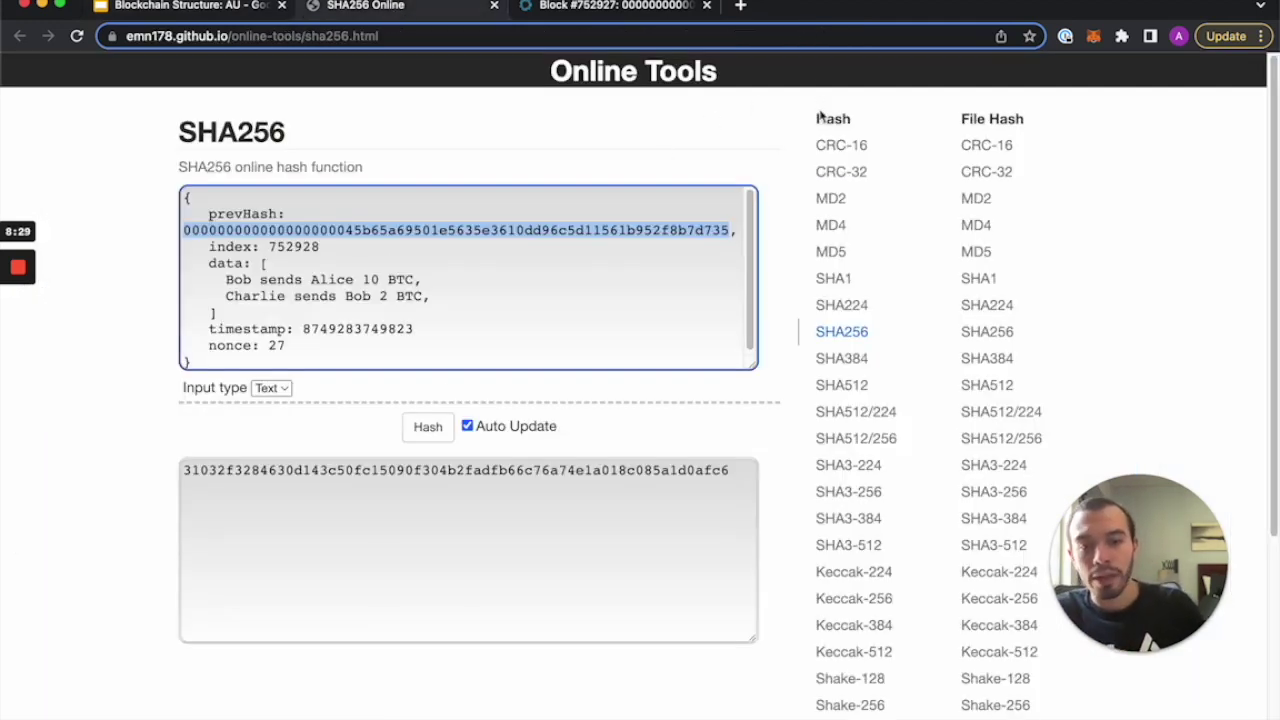
click(349, 283)
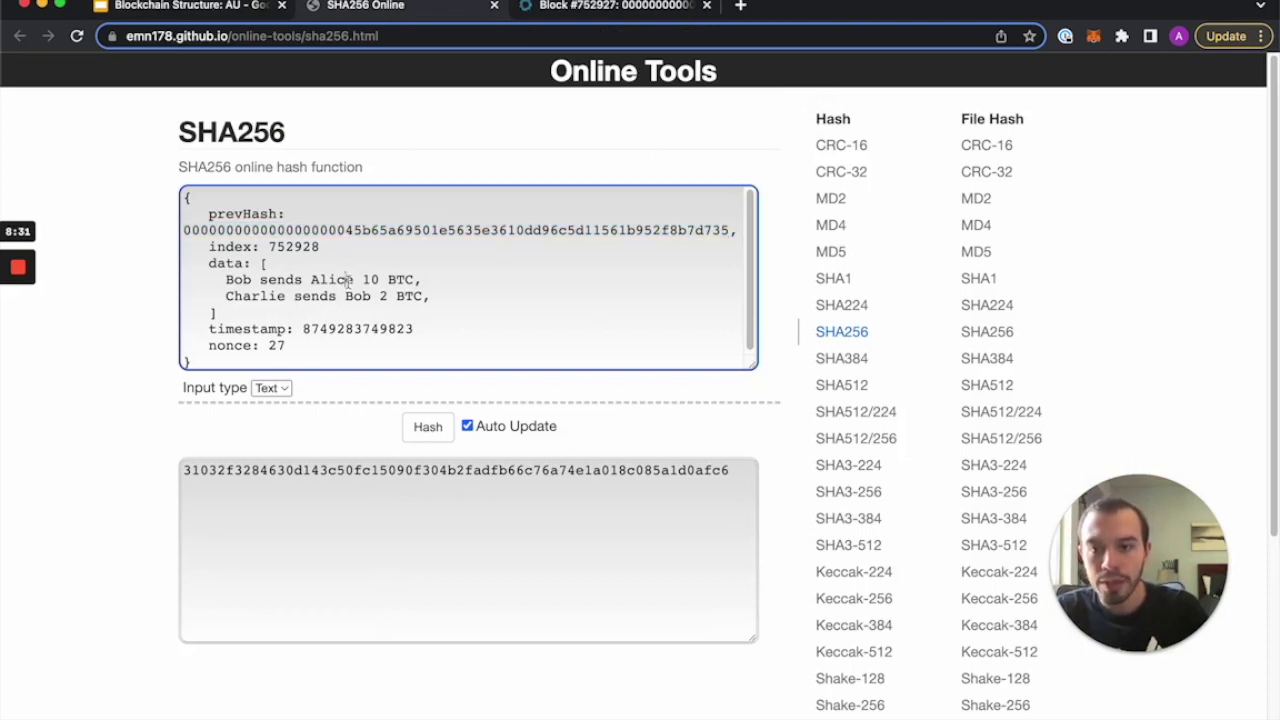
click(292, 356)
key(BackSpace)
text(8)
key(BackSpace)
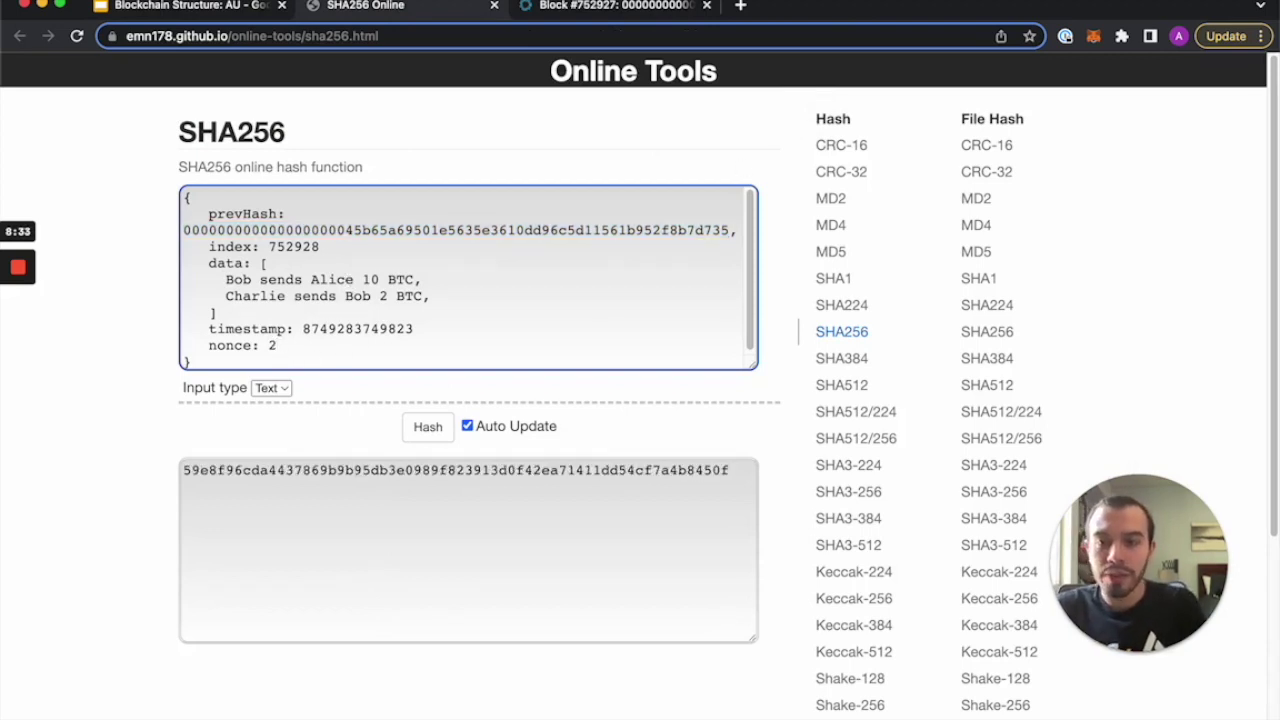
key(BackSpace)
text(30)
key(BackSpace)
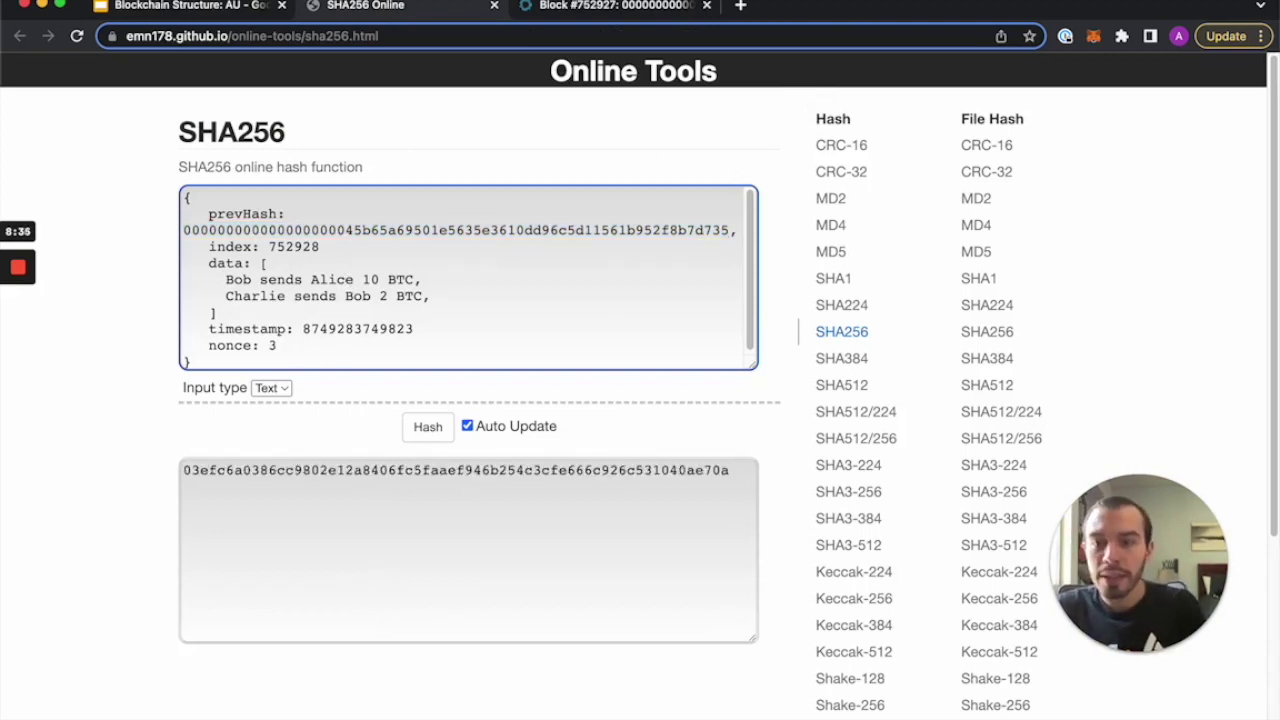
text(4)
Try nonces 35 and 34, settle on 37, select the new output hash, and view block 752927.
key(BackSpace)
text(5)
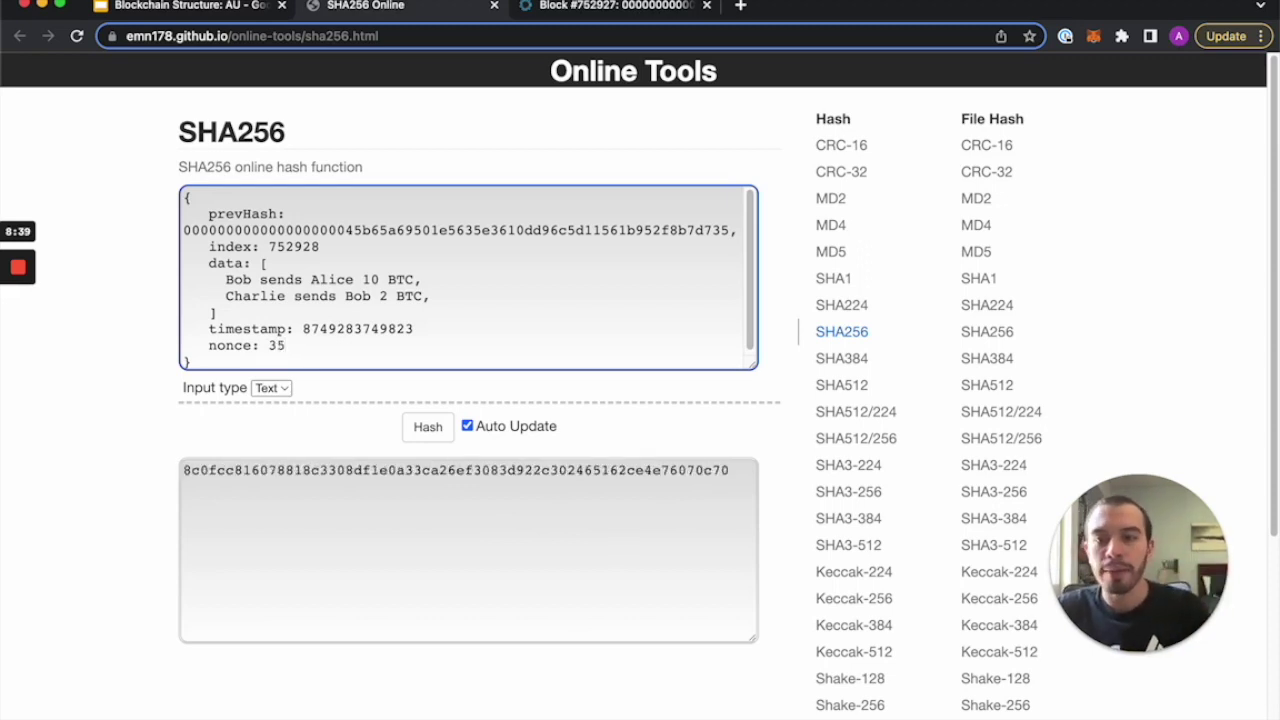
key(BackSpace)
text(4)
key(BackSpace)
text(7)
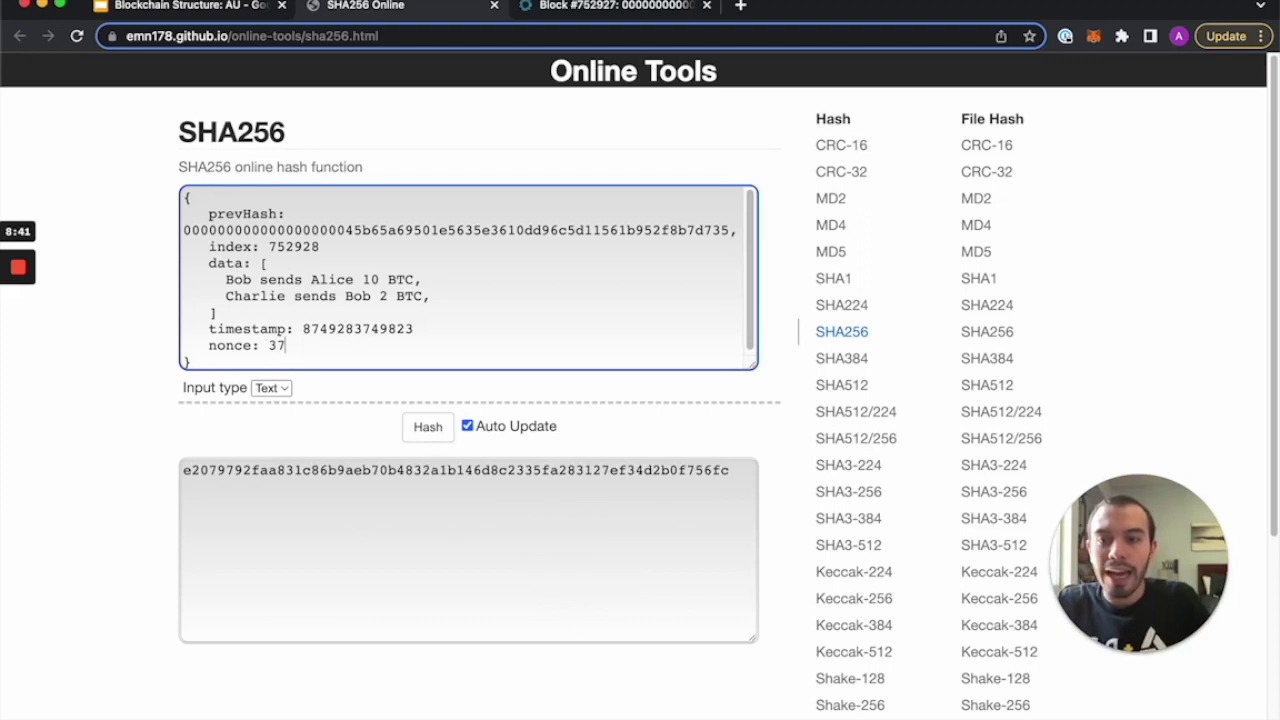
triple_click(238, 469)
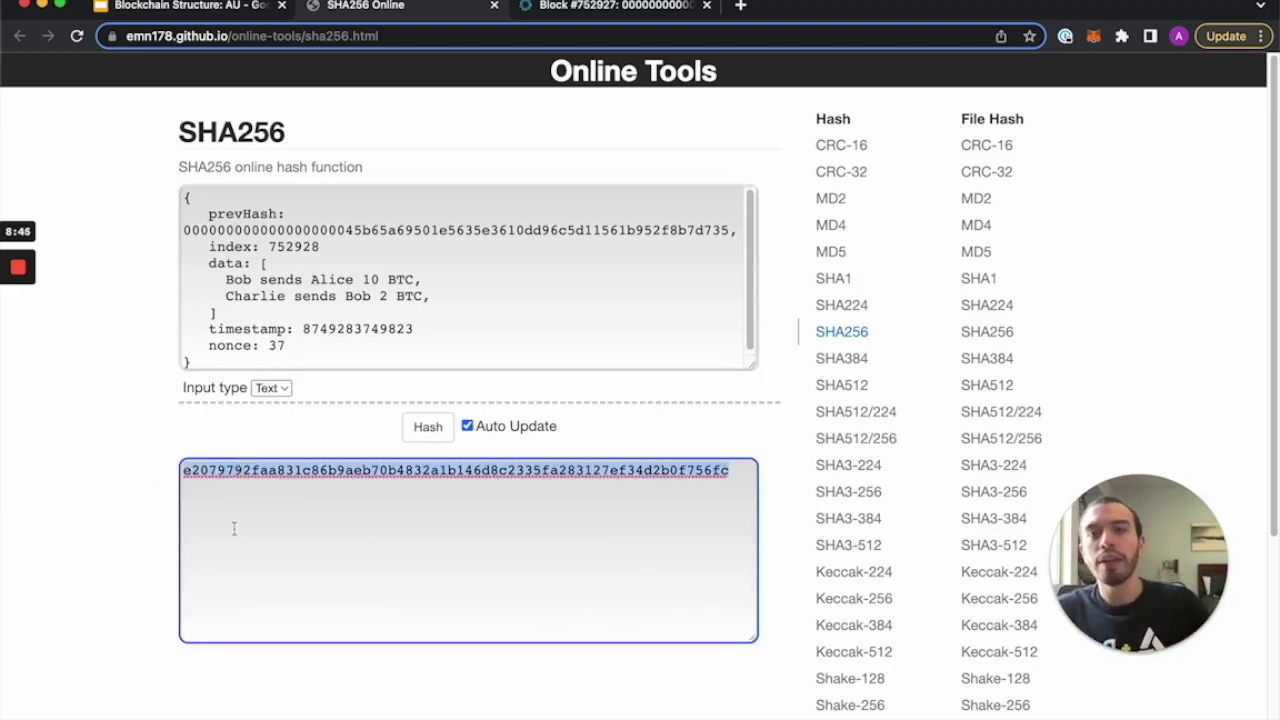
click(565, 6)
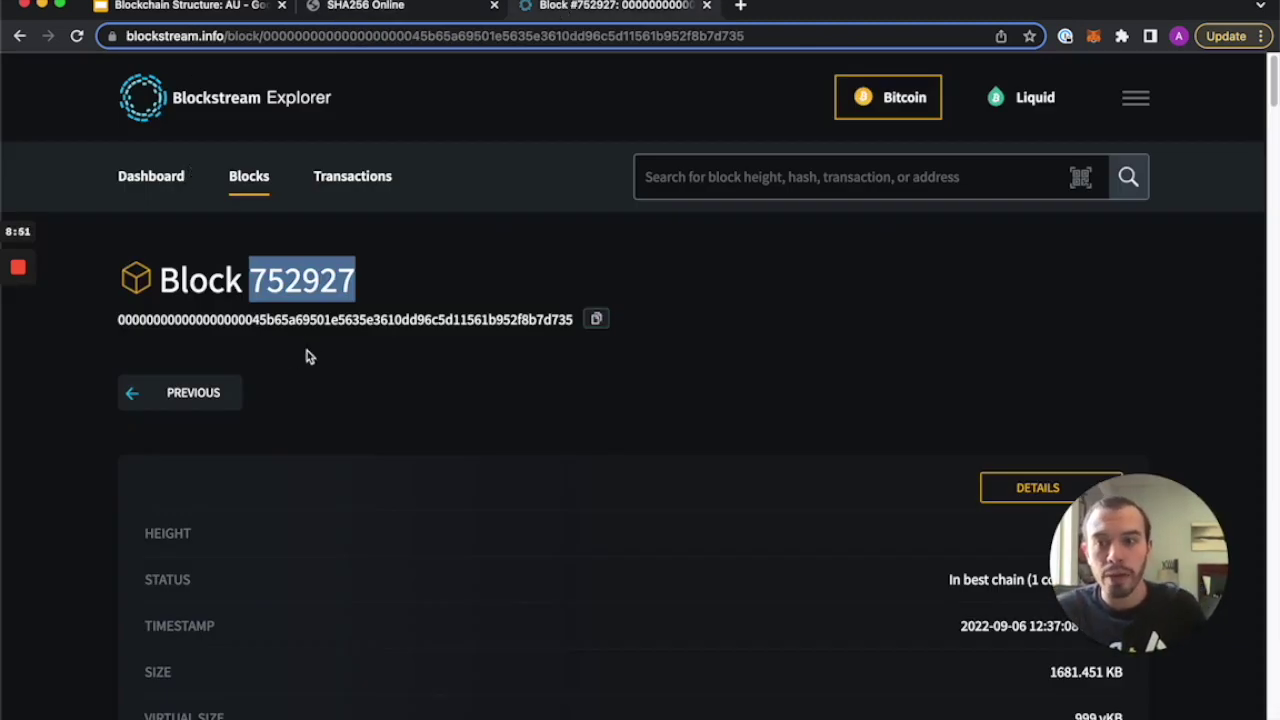
Open block 752923 from the dashboard's Latest Blocks and select its hash's leading zeros.
drag(252, 328, 155, 318)
click(155, 177)
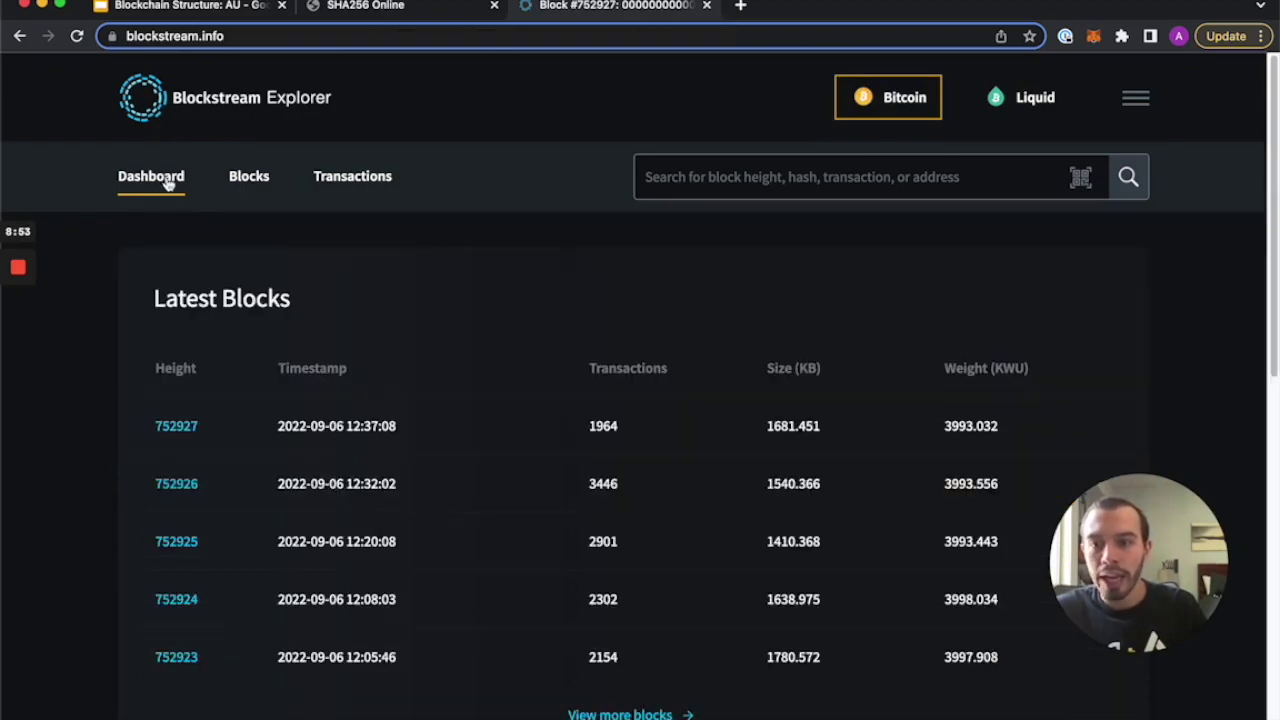
scroll(312, 495, down, 5)
scroll(312, 495, up, 3)
click(168, 245)
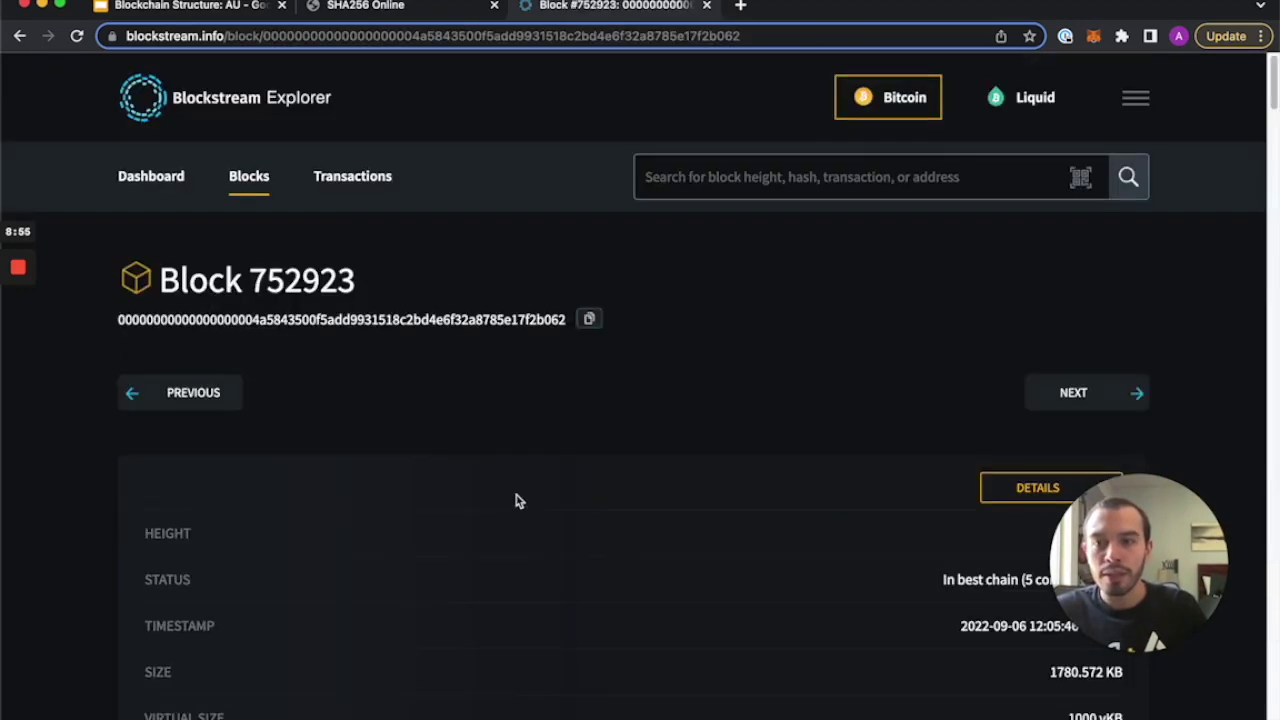
drag(256, 320, 112, 322)
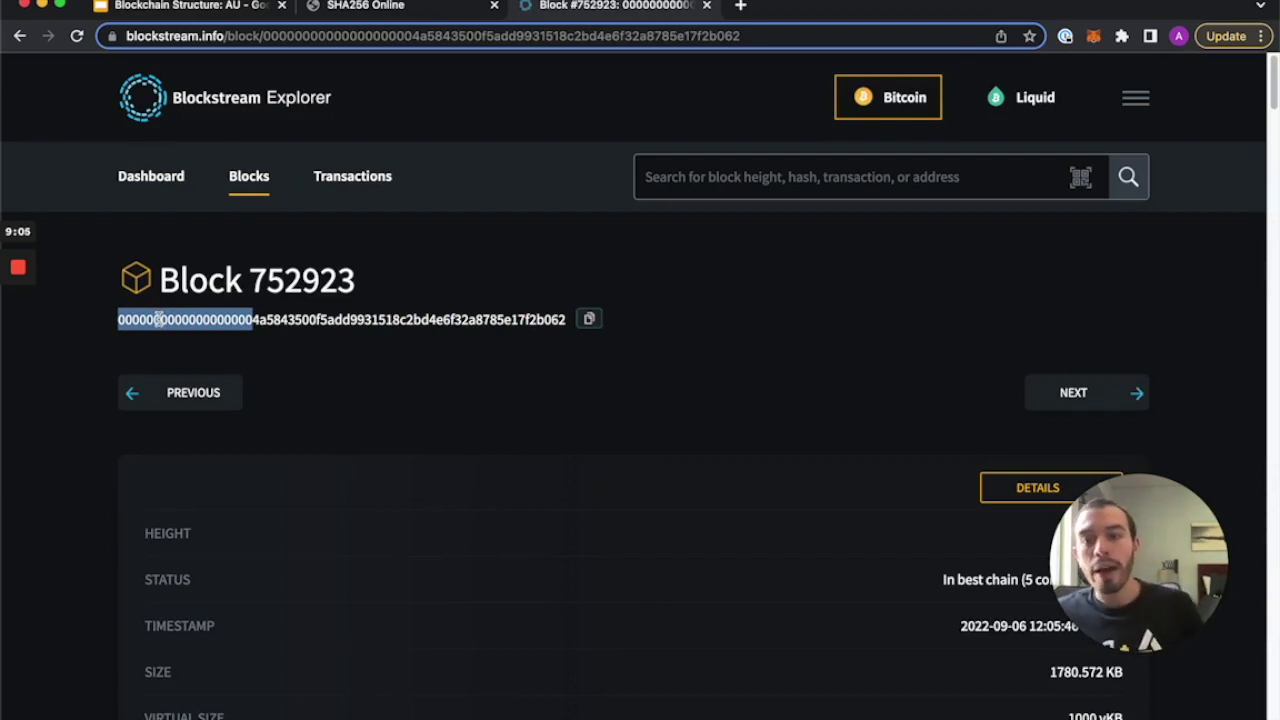
click(428, 18)
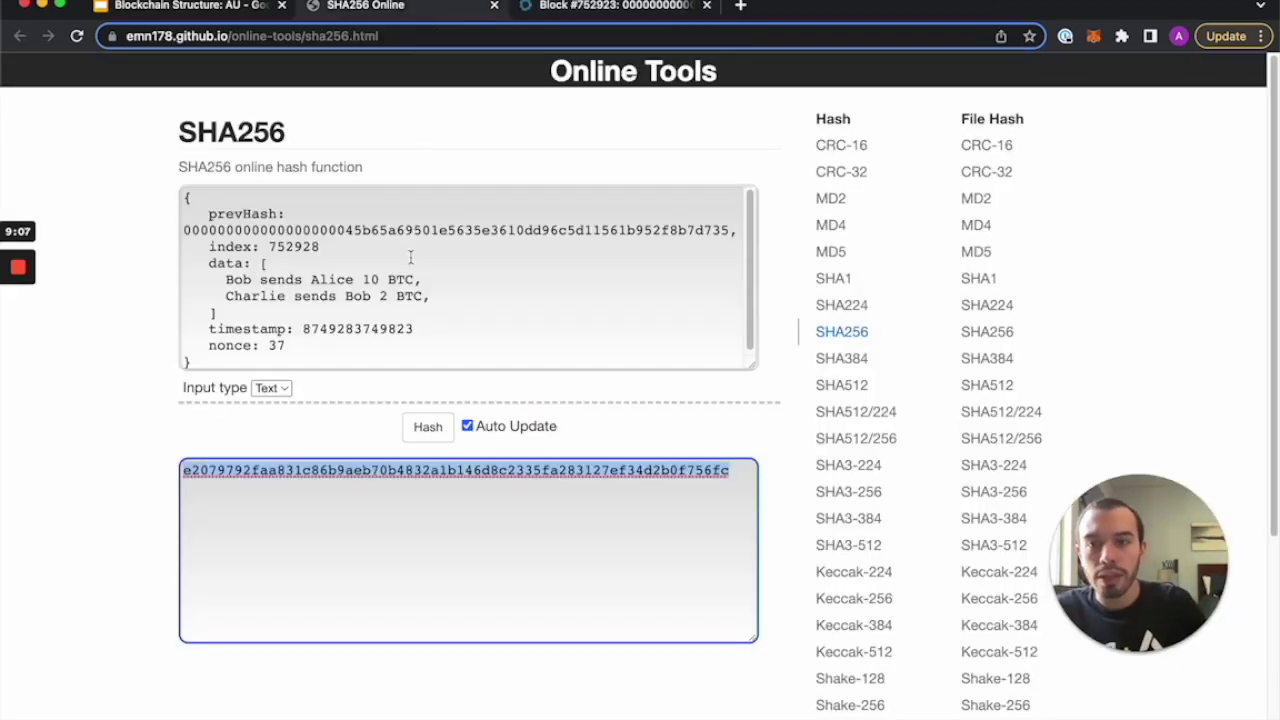
triple_click(410, 250)
drag(446, 344, 171, 166)
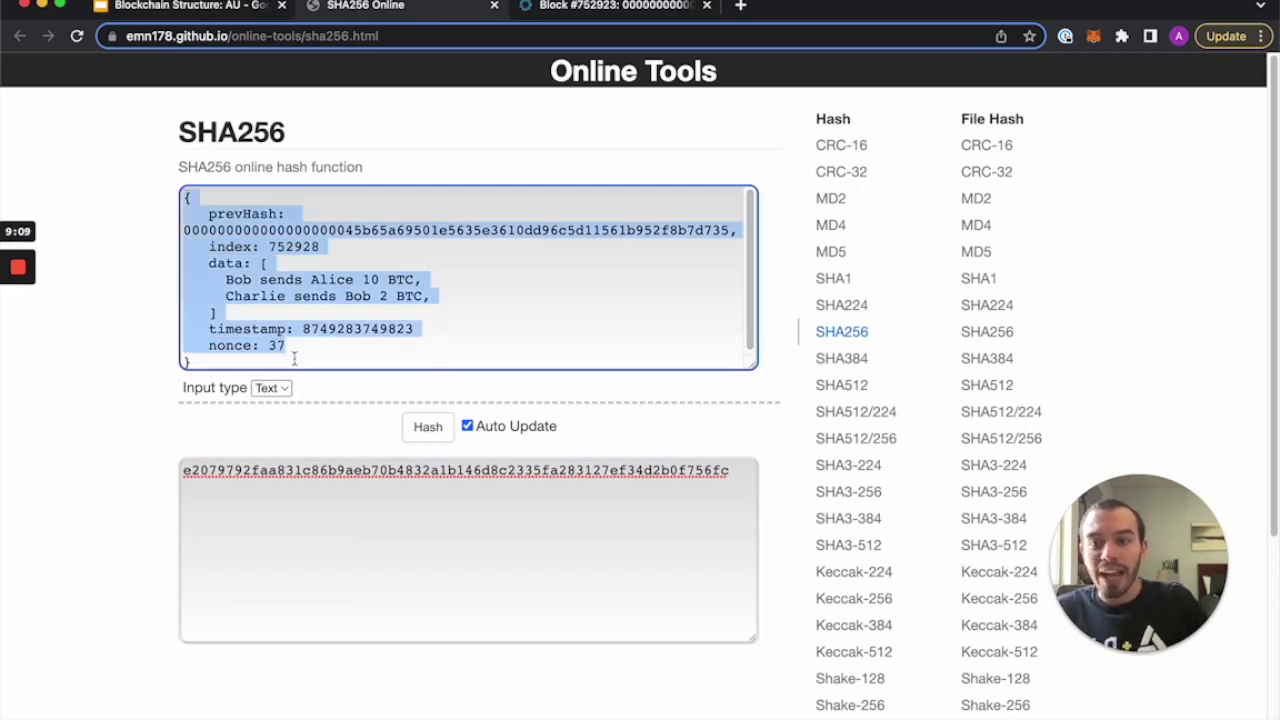
drag(267, 366, 105, 140)
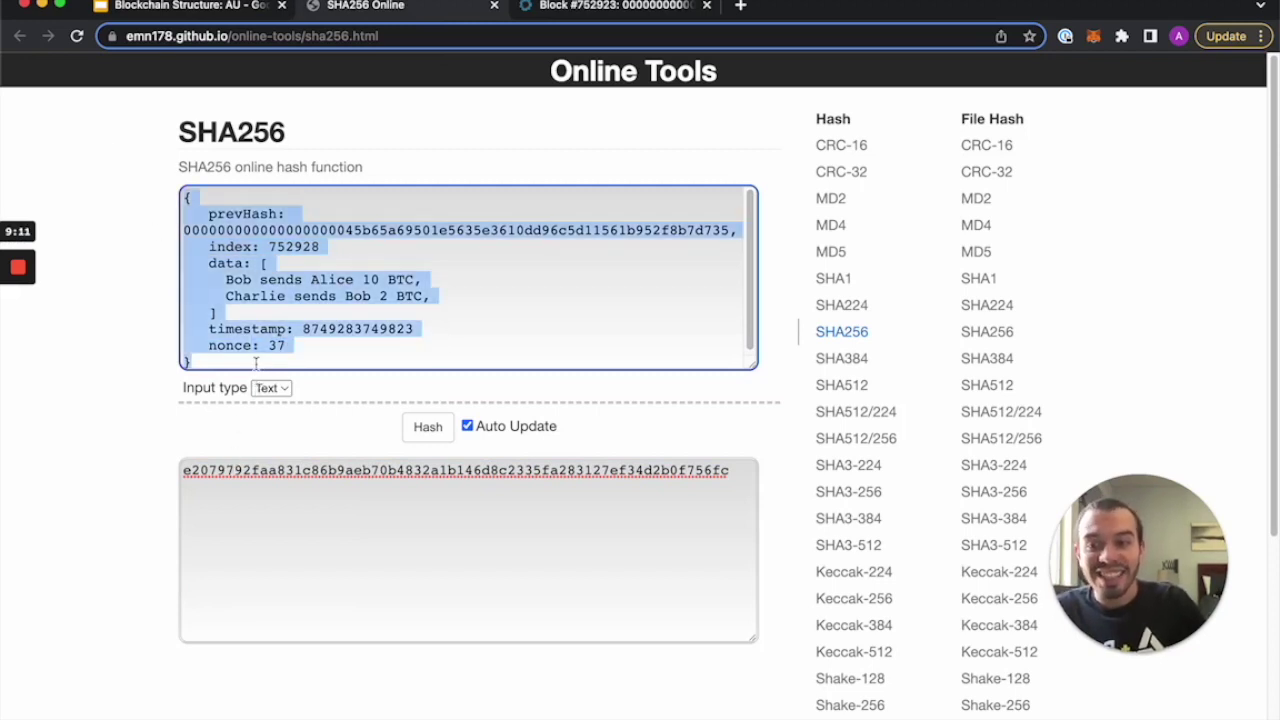
drag(257, 364, 157, 218)
drag(384, 470, 124, 461)
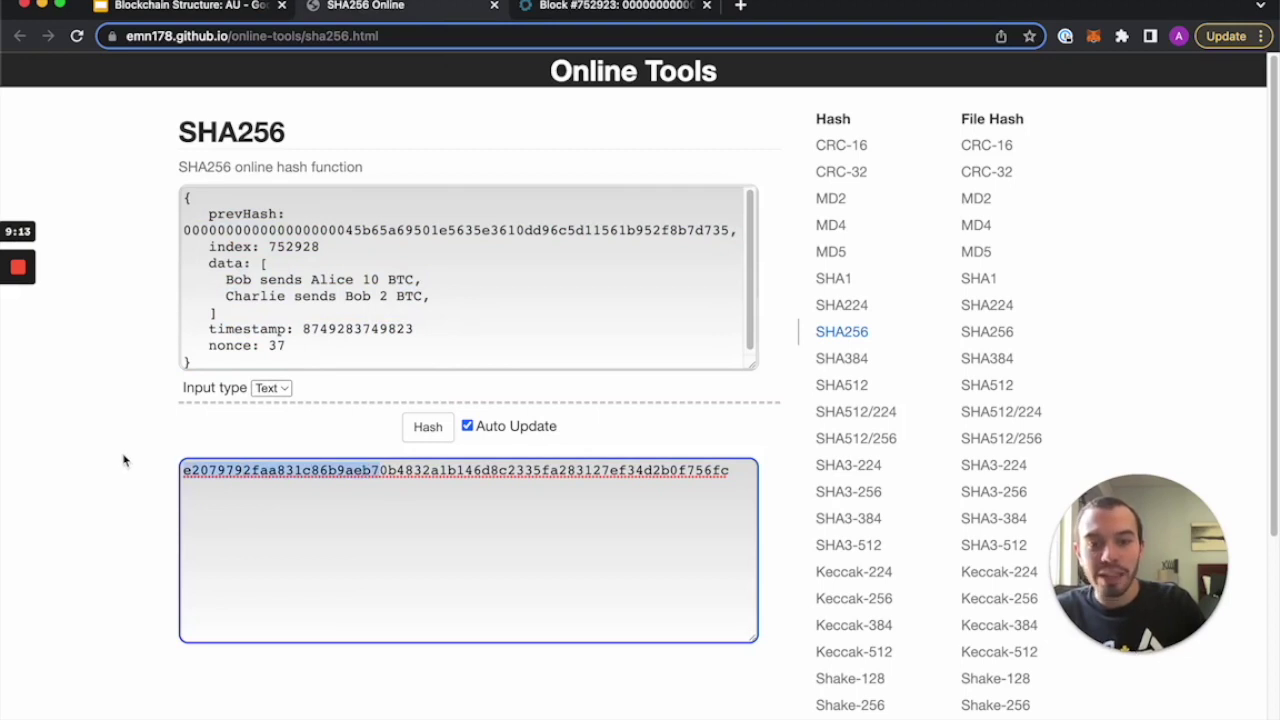
click(535, 8)
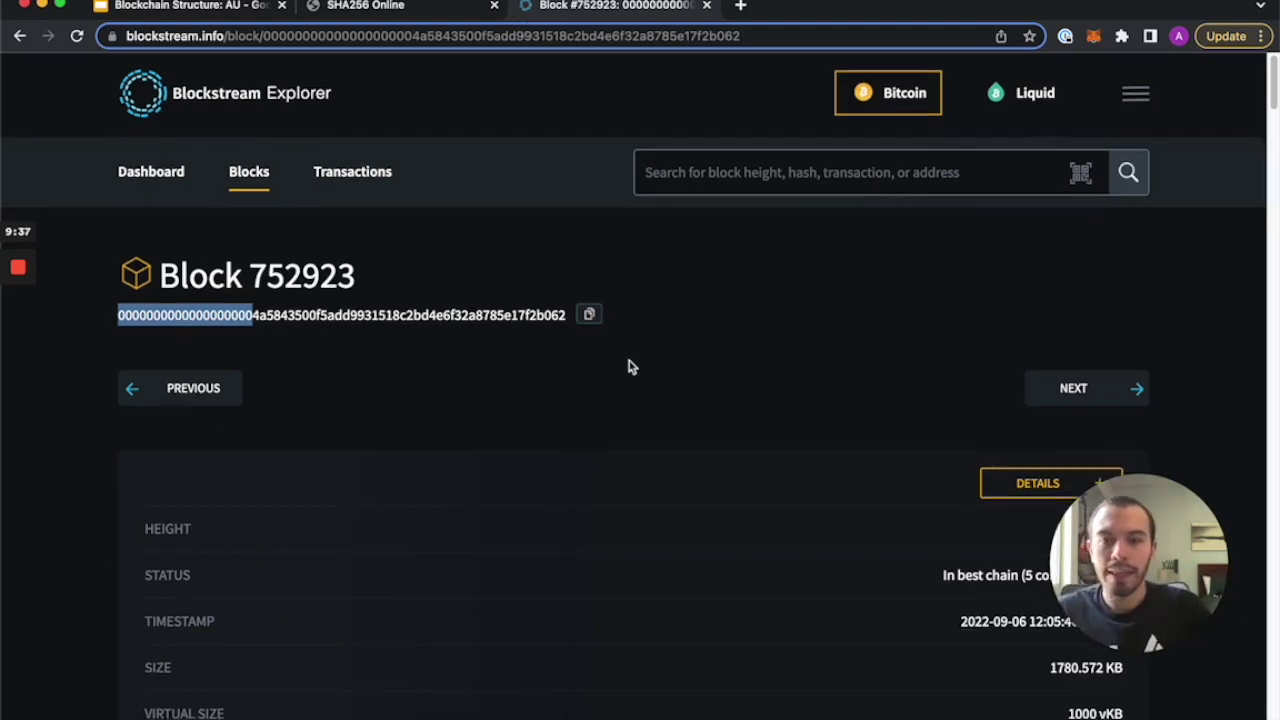
Scroll through block 752923's details, then return to the lecture slideshow.
scroll(630, 364, down, 4)
scroll(631, 367, down, 4)
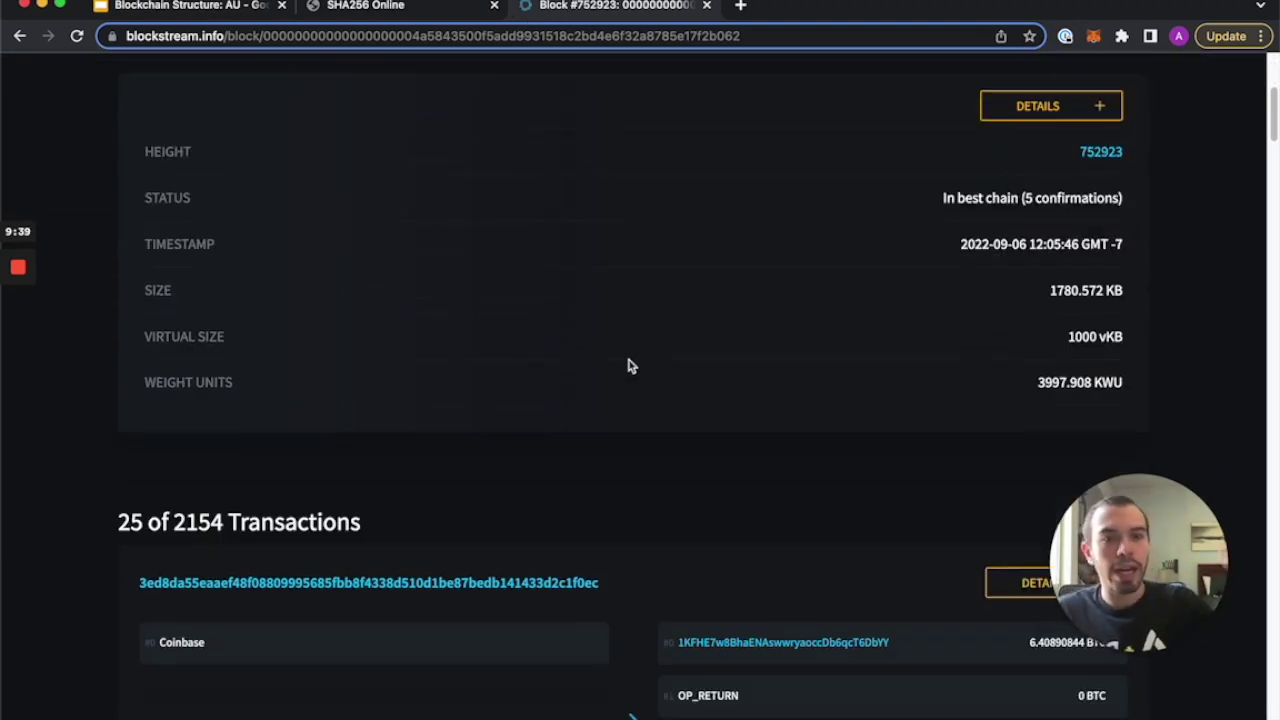
scroll(726, 391, up, 8)
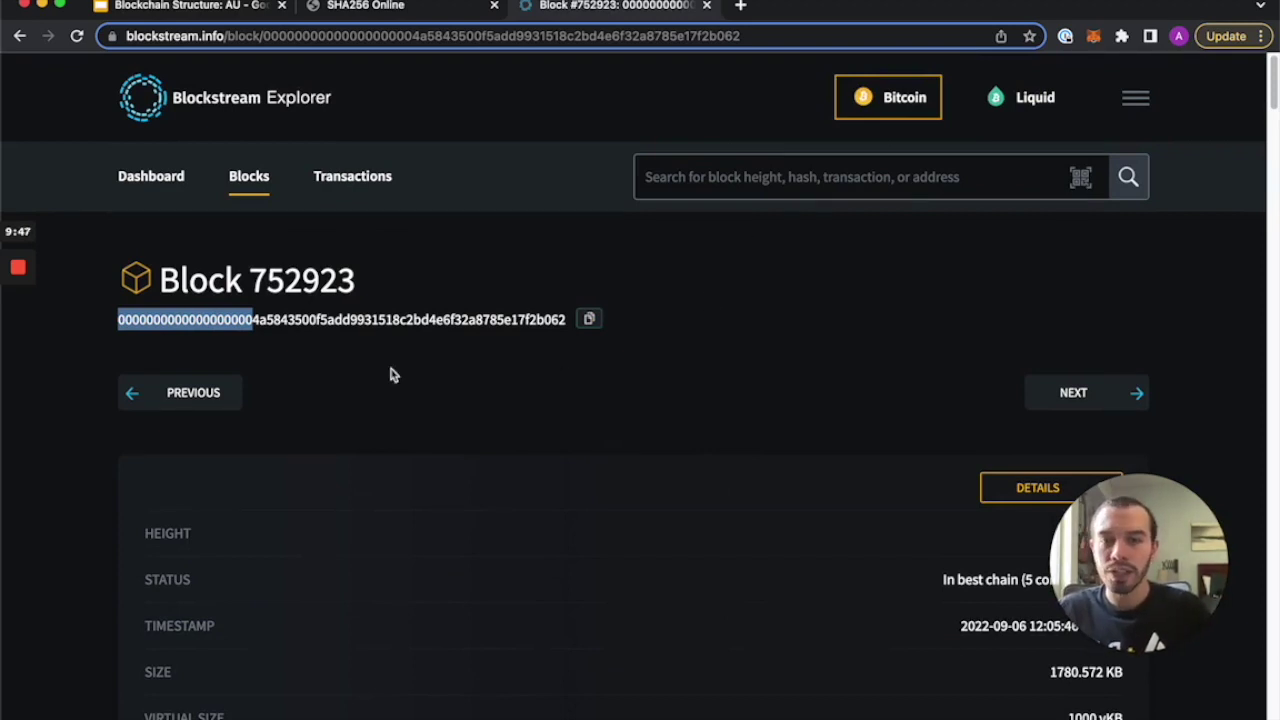
click(210, 8)
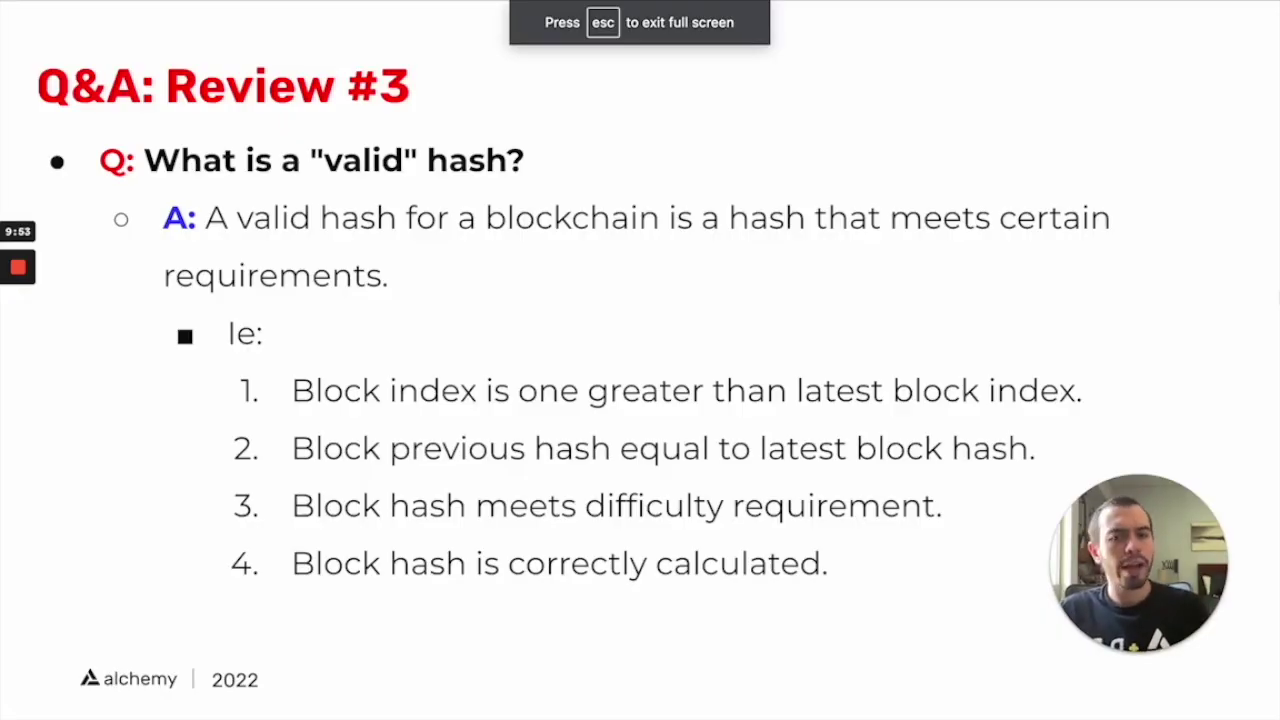
Exit the slideshow and bring up the SHA256 Online block text.
key(Escape)
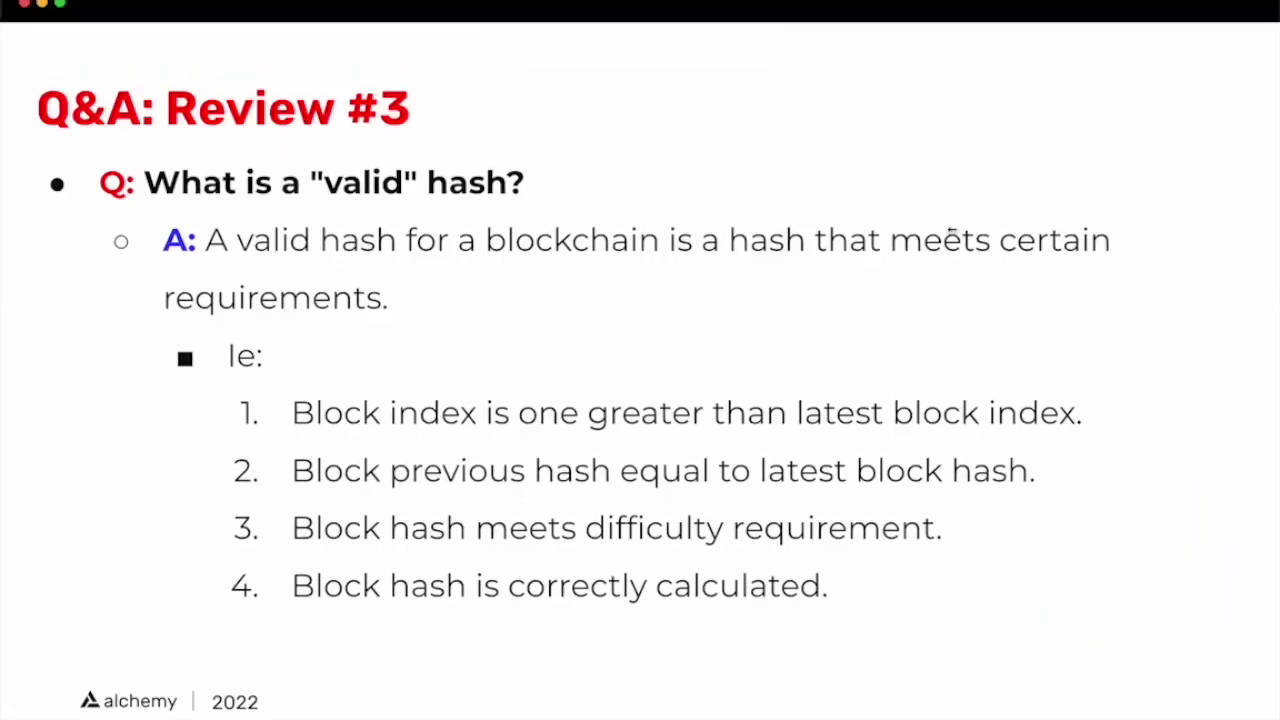
click(375, 8)
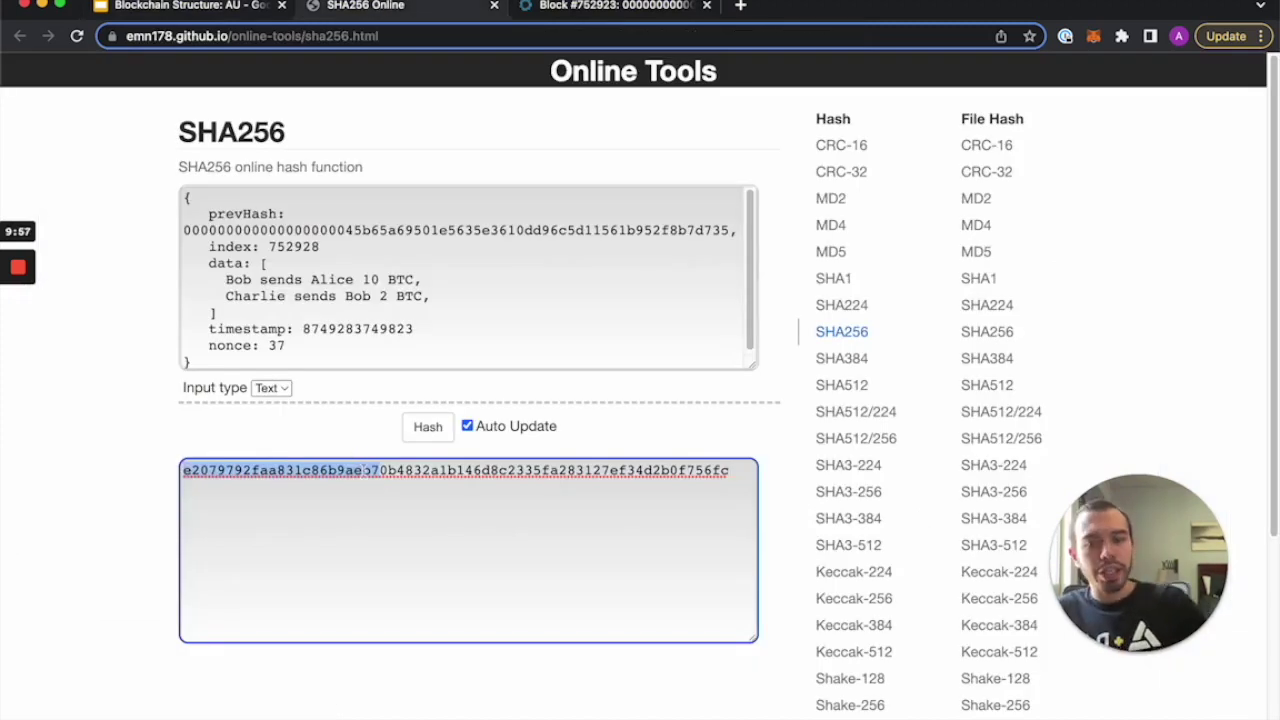
click(363, 316)
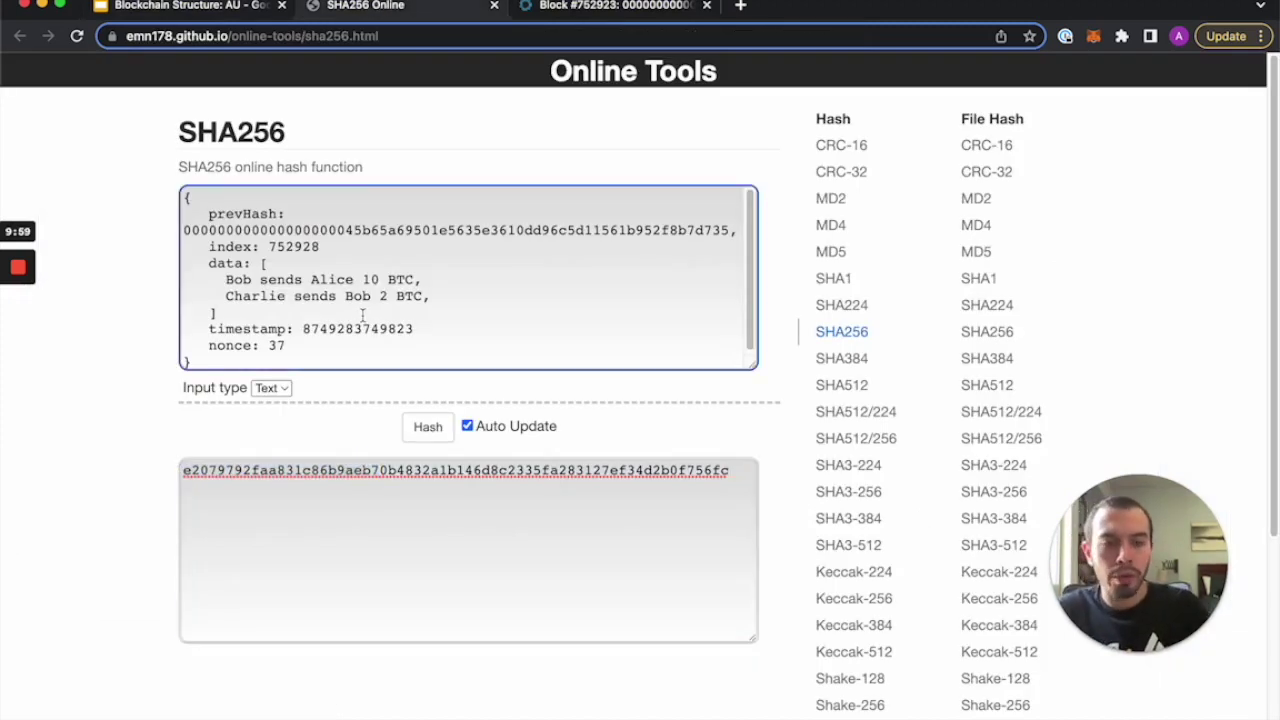
Highlight the block's index, prevHash, timestamp and resulting hash, then return to the slides.
double_click(233, 246)
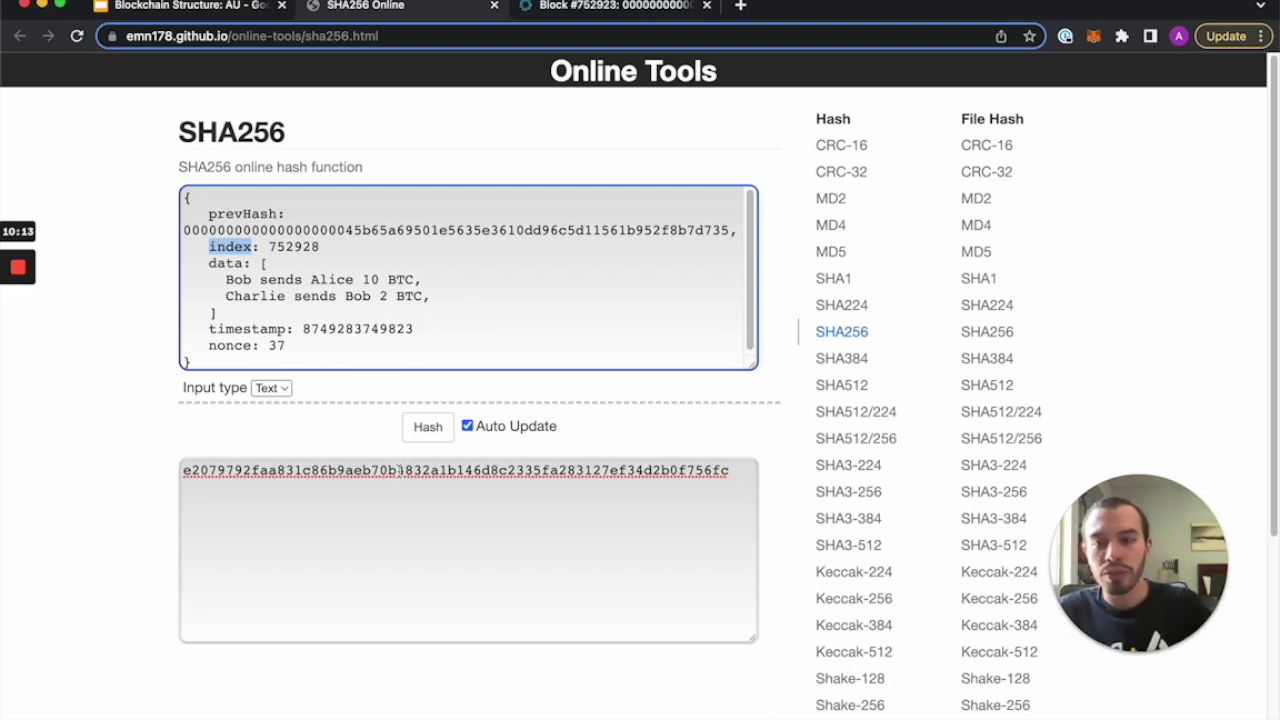
drag(379, 361, 184, 196)
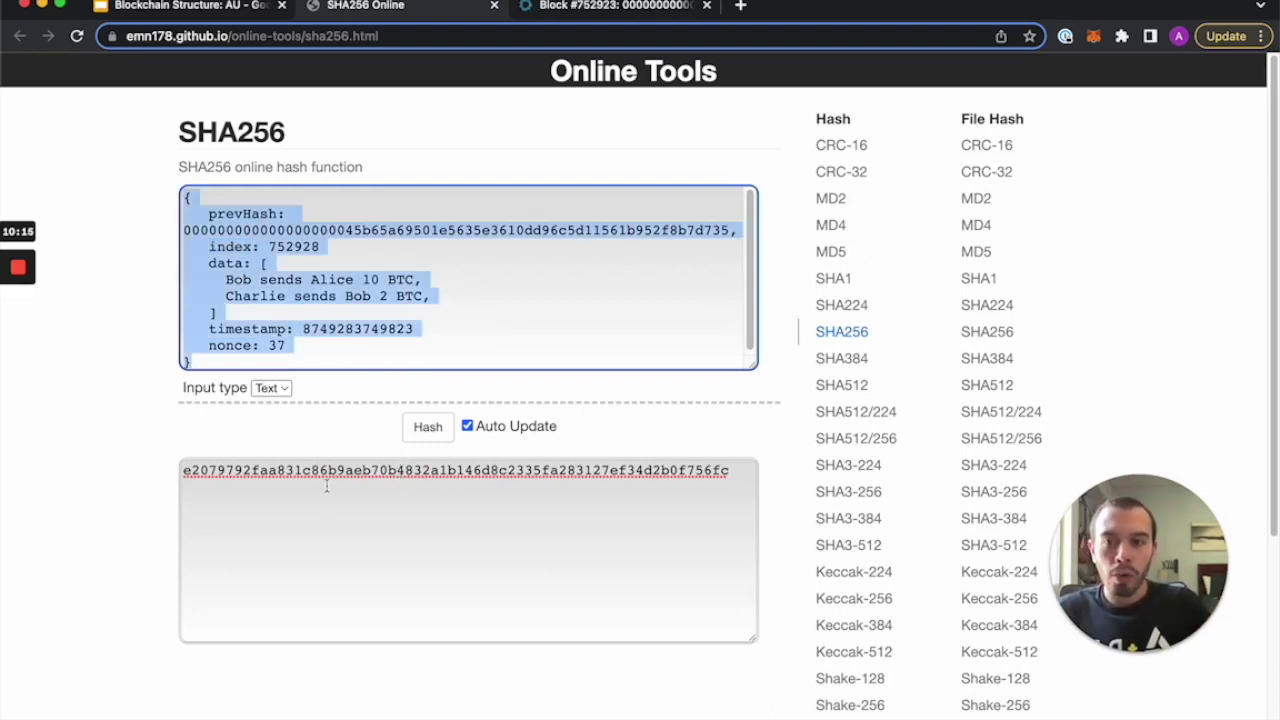
click(494, 478)
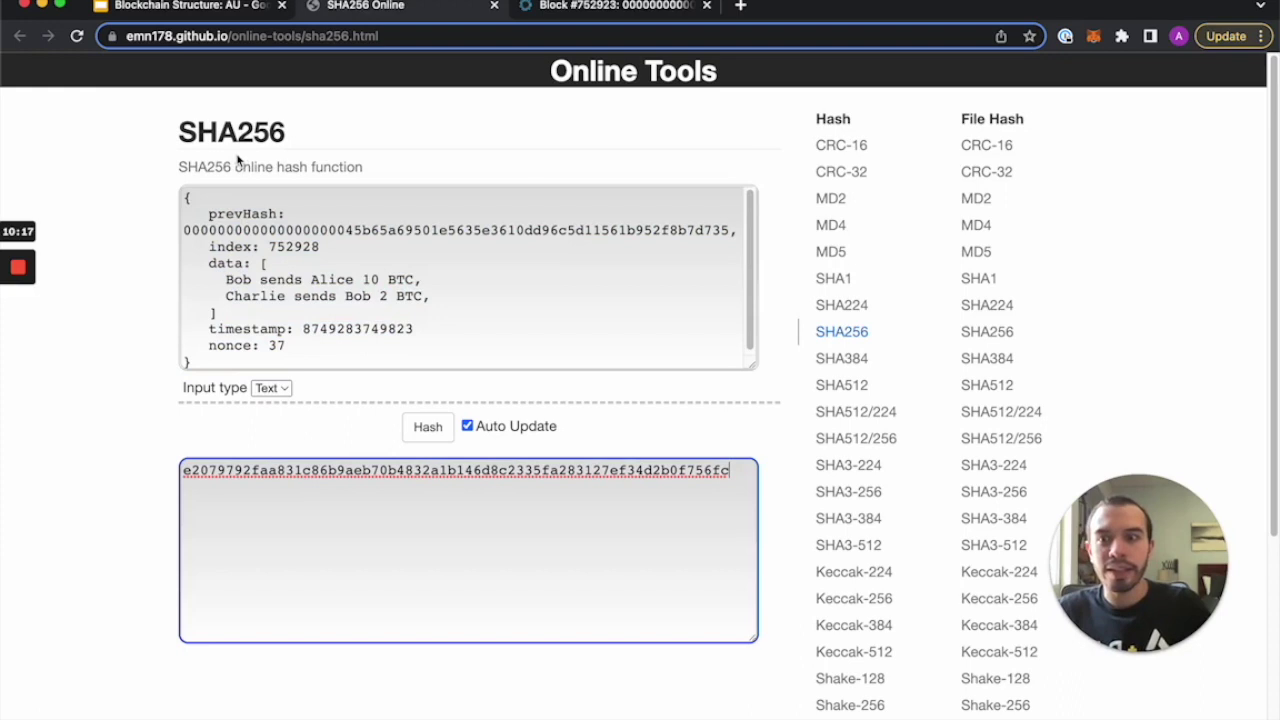
double_click(264, 212)
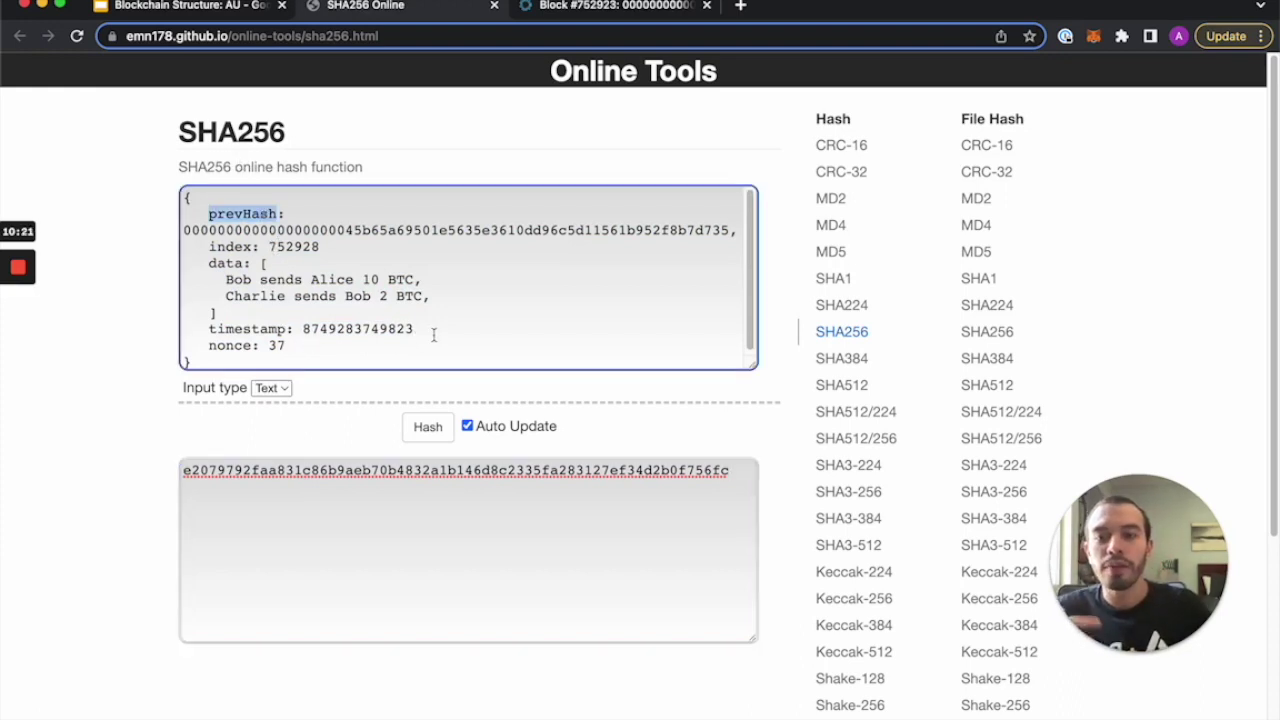
drag(434, 335, 115, 331)
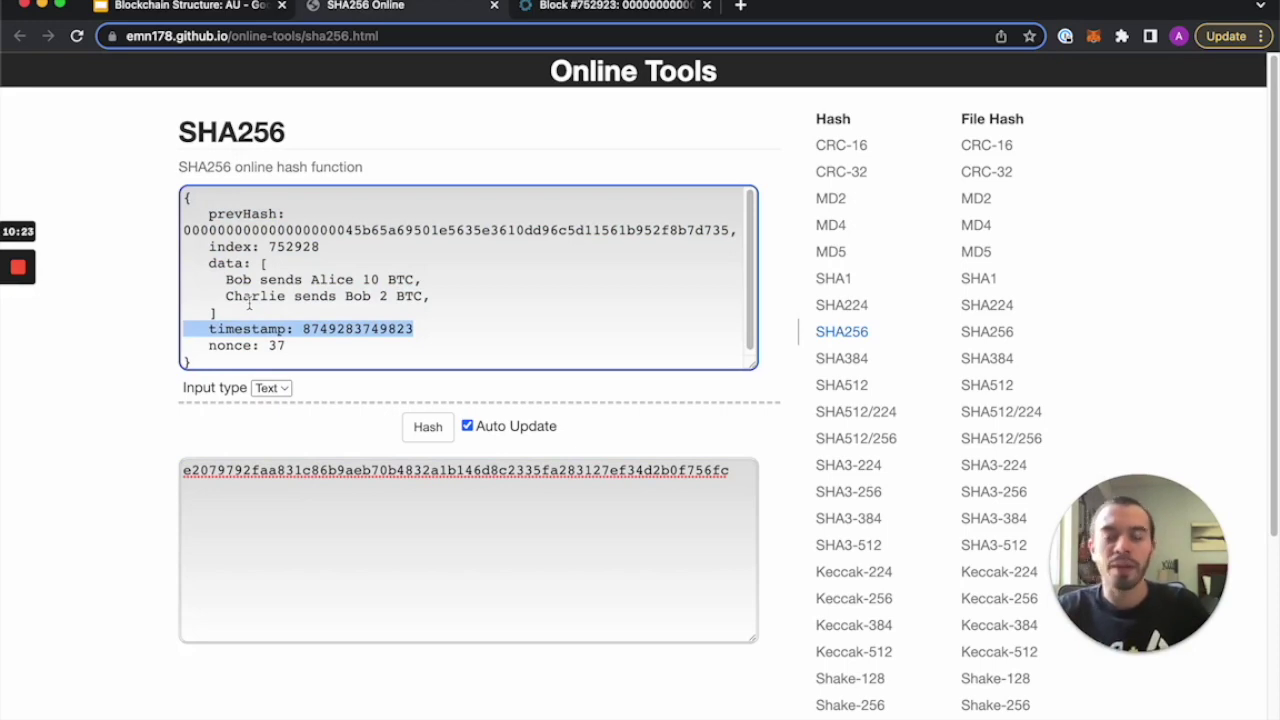
click(160, 10)
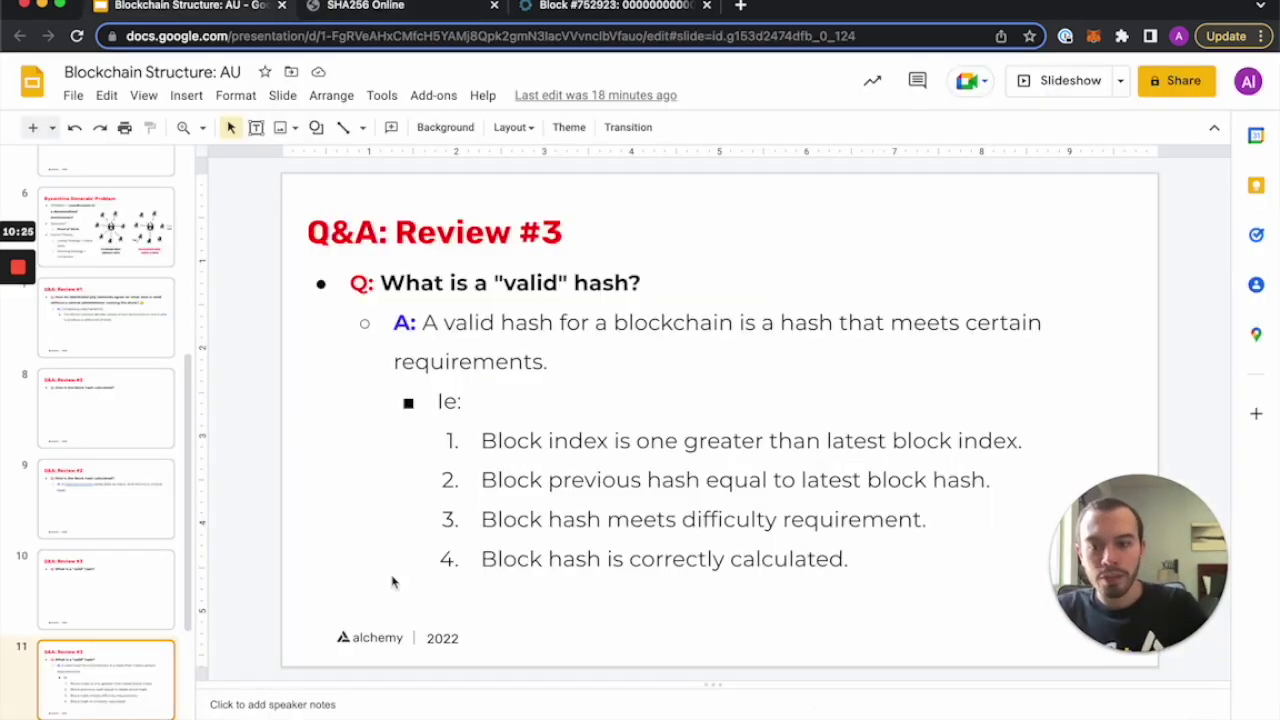
Present to the Blockchain Demo slide and follow its link to blockchaindemo.io.
click(1058, 84)
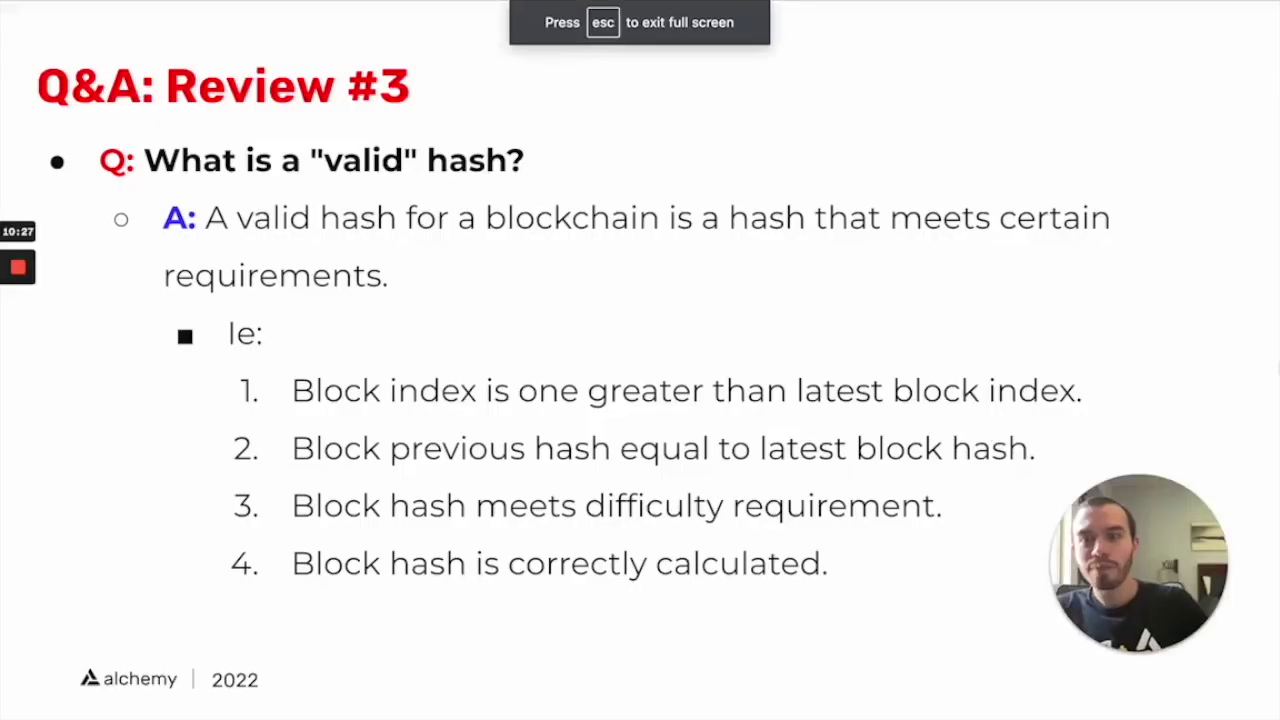
key(Right)
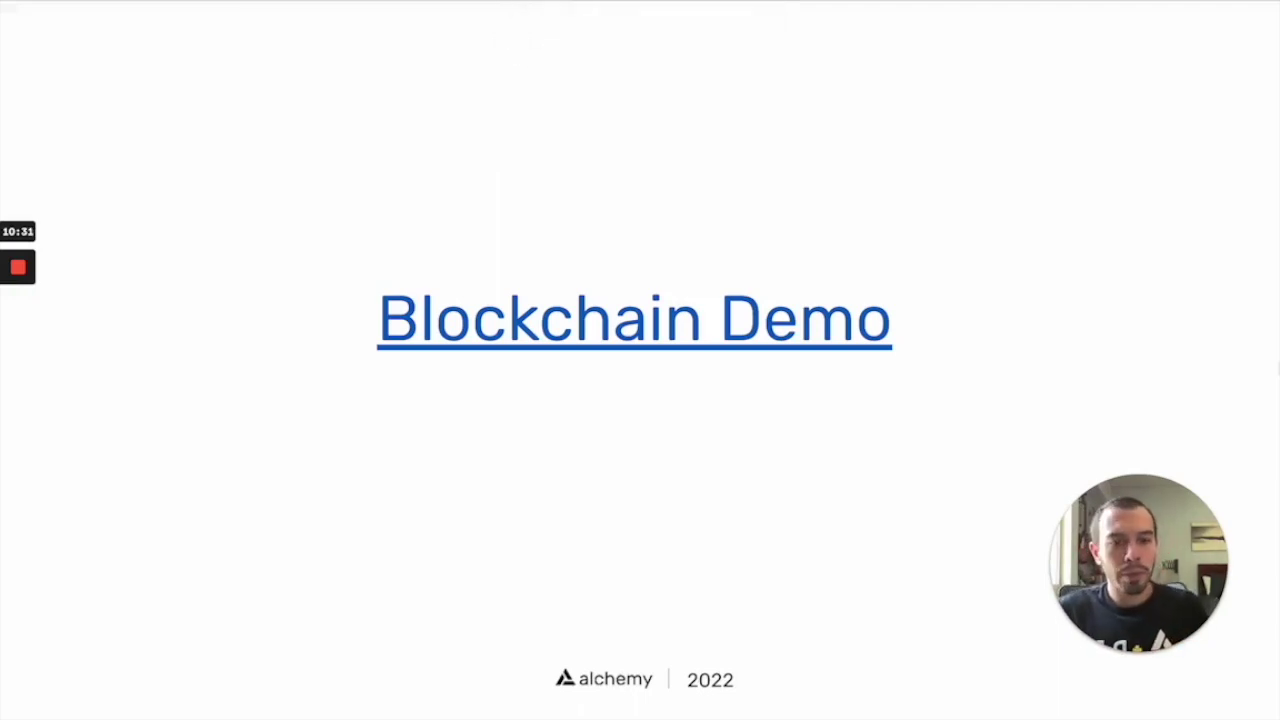
click(662, 334)
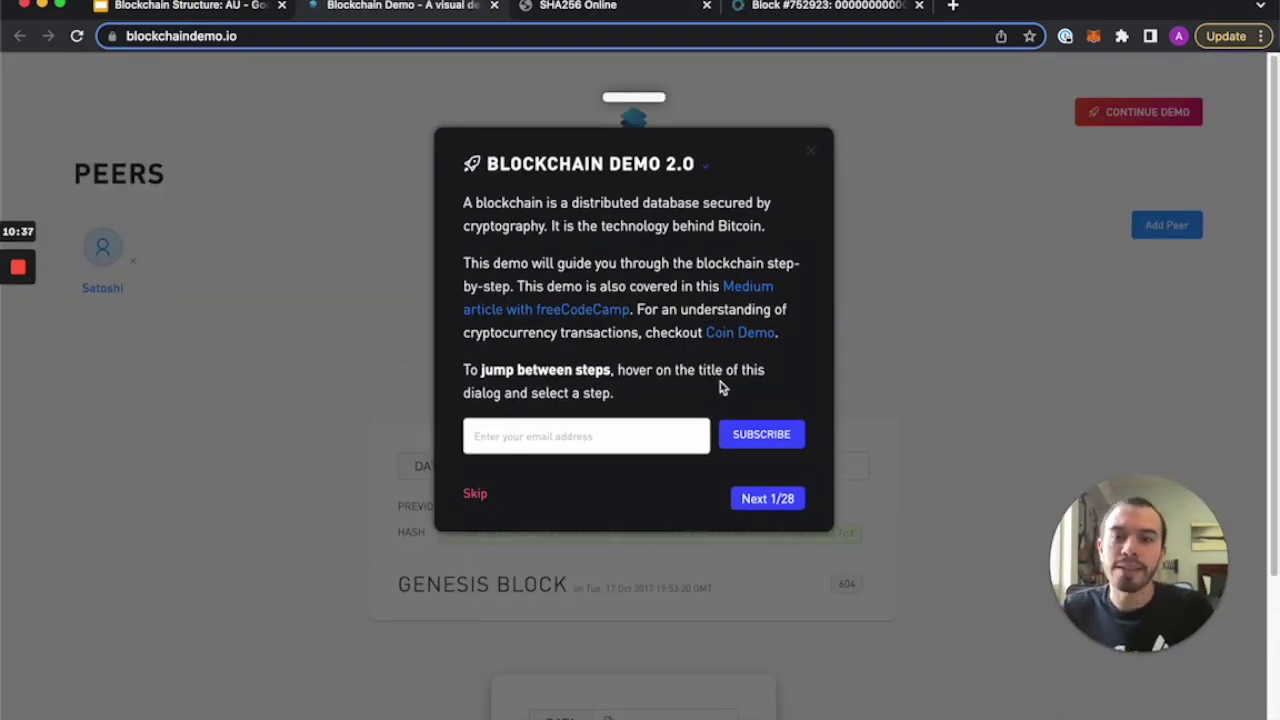
Step through the welcome tour's Blockchain, Block, Index and Timestamp explanations.
click(758, 498)
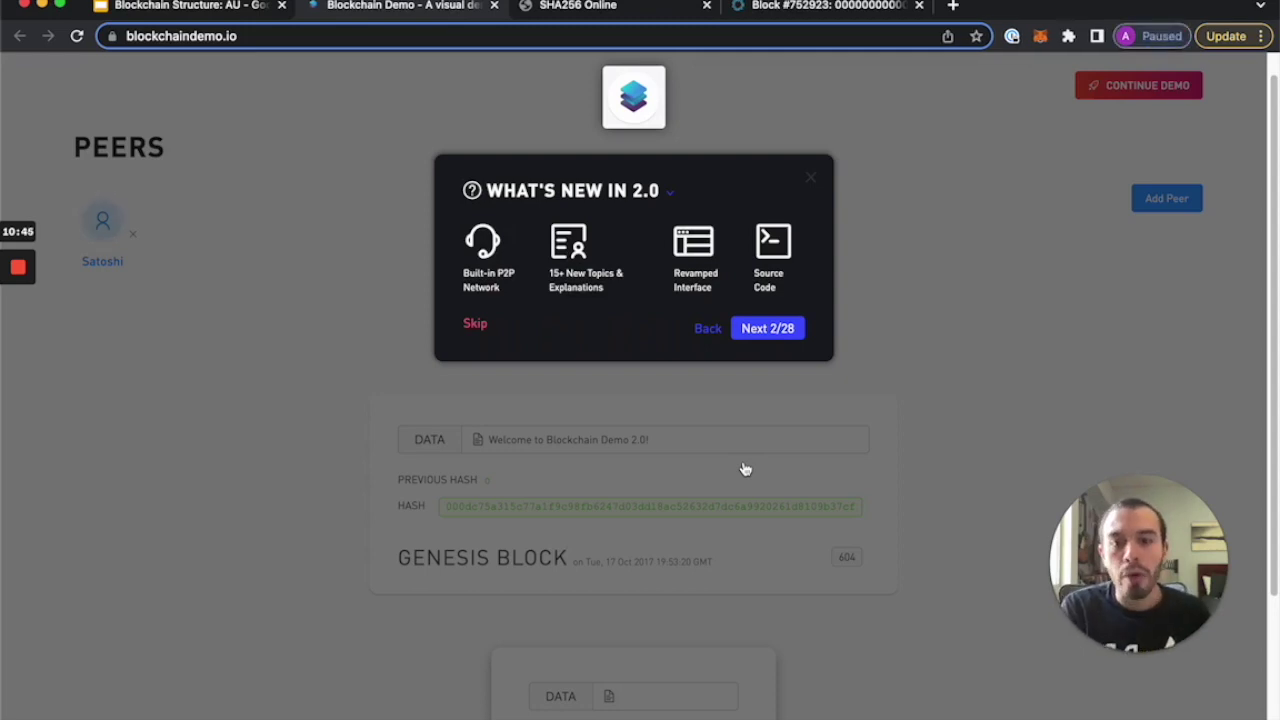
click(793, 328)
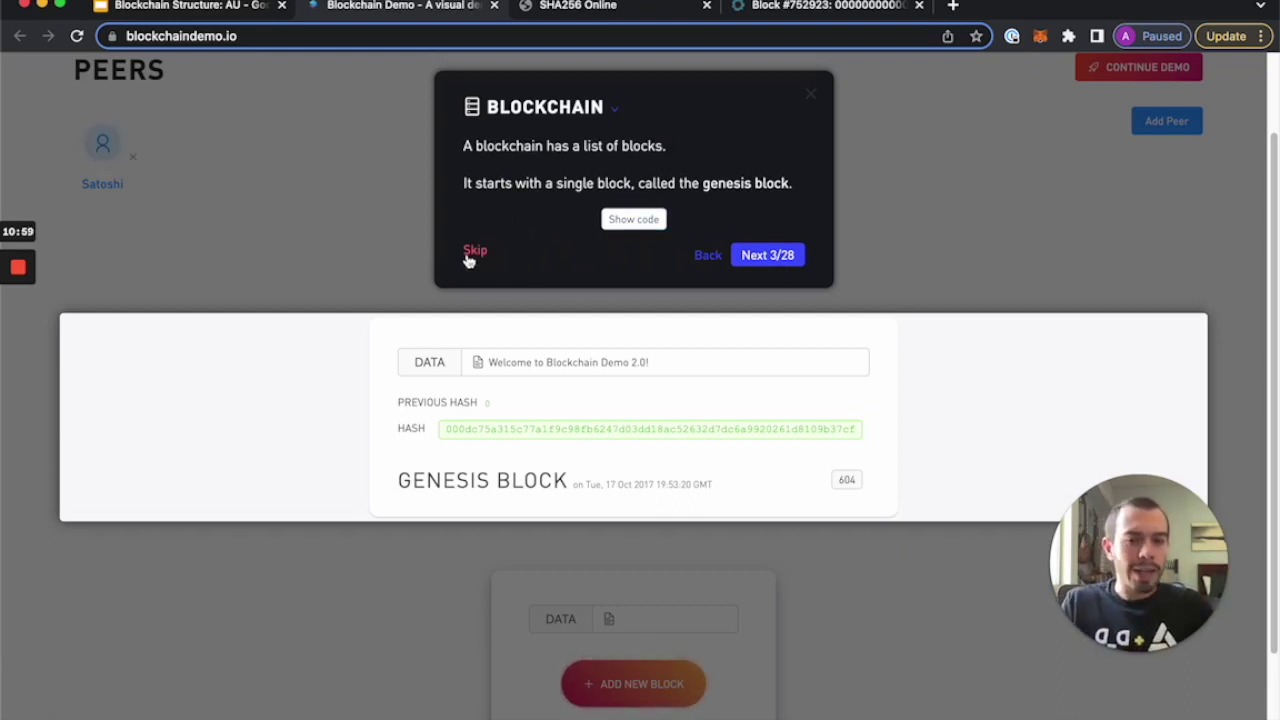
click(758, 255)
click(760, 265)
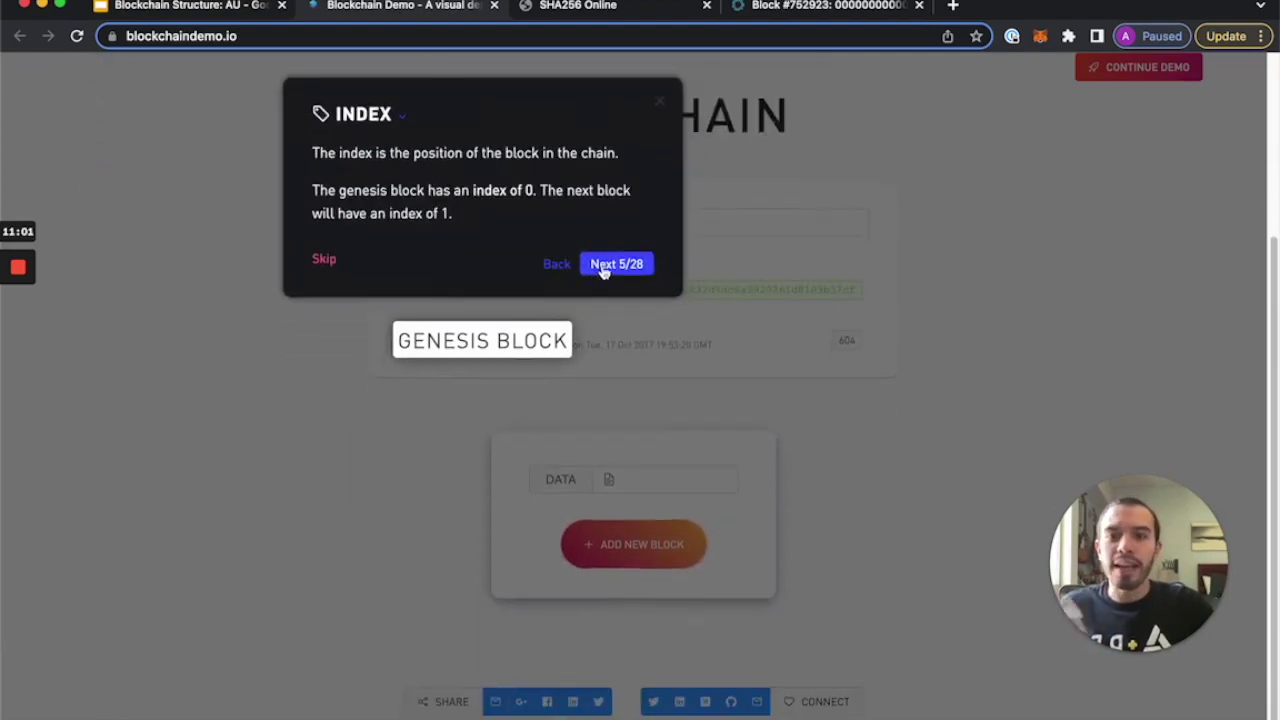
click(603, 268)
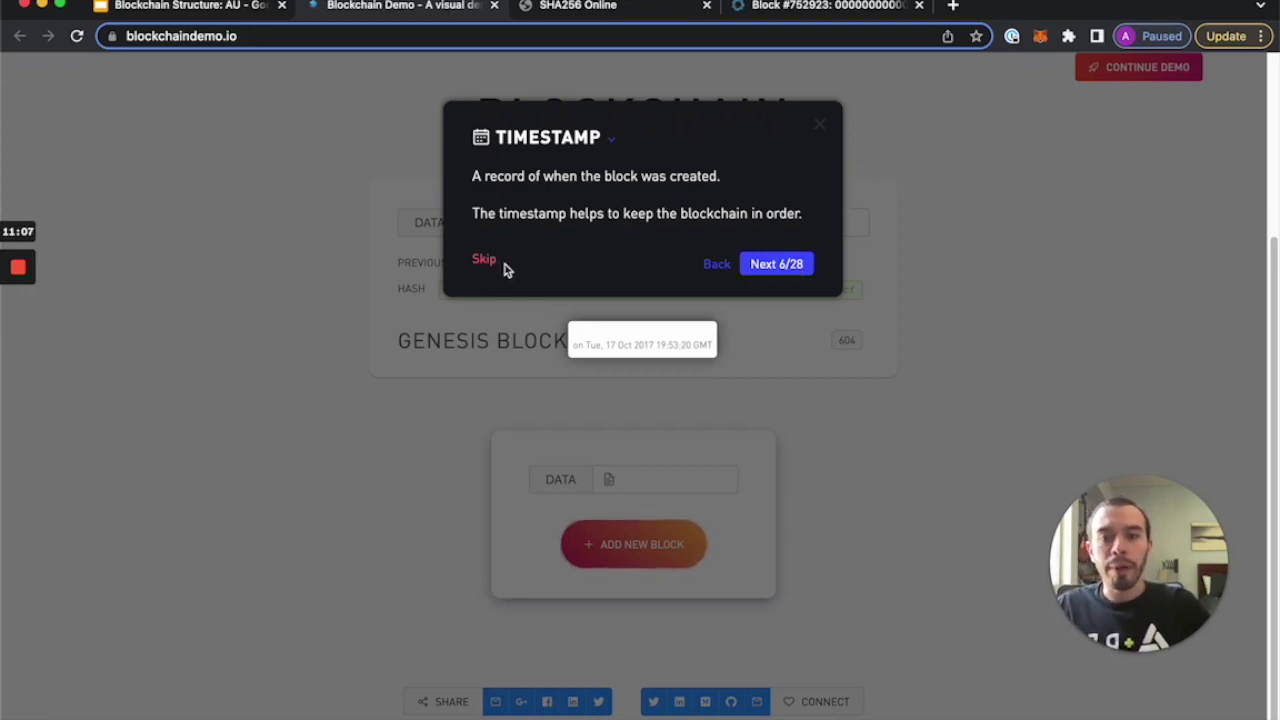
click(717, 266)
click(325, 263)
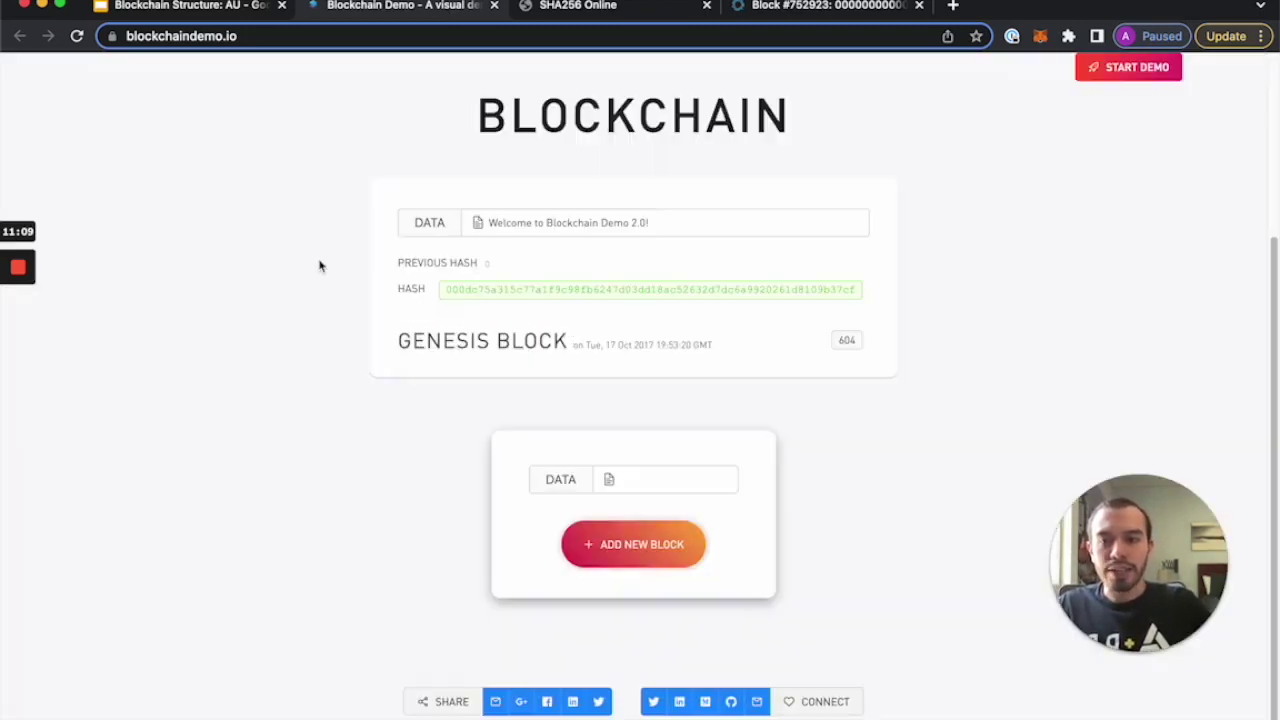
click(490, 223)
scroll(634, 270, up, 3)
scroll(640, 275, down, 1)
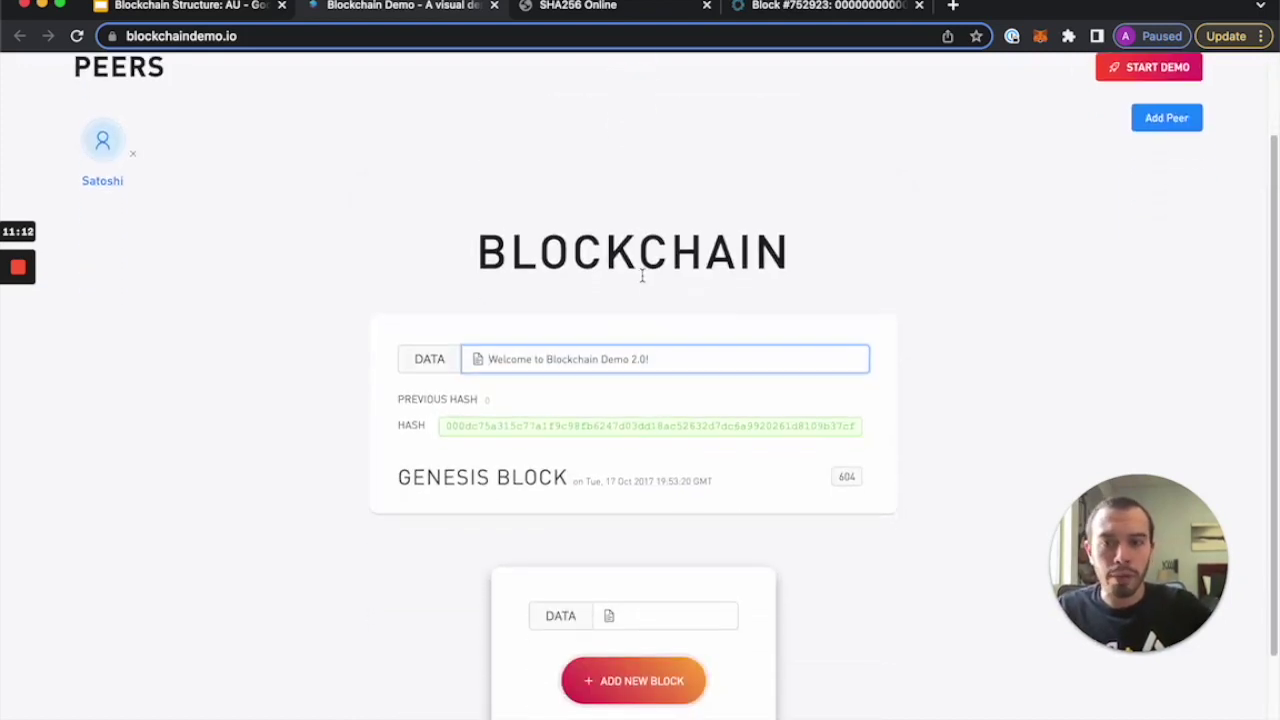
triple_click(597, 358)
drag(650, 360, 378, 370)
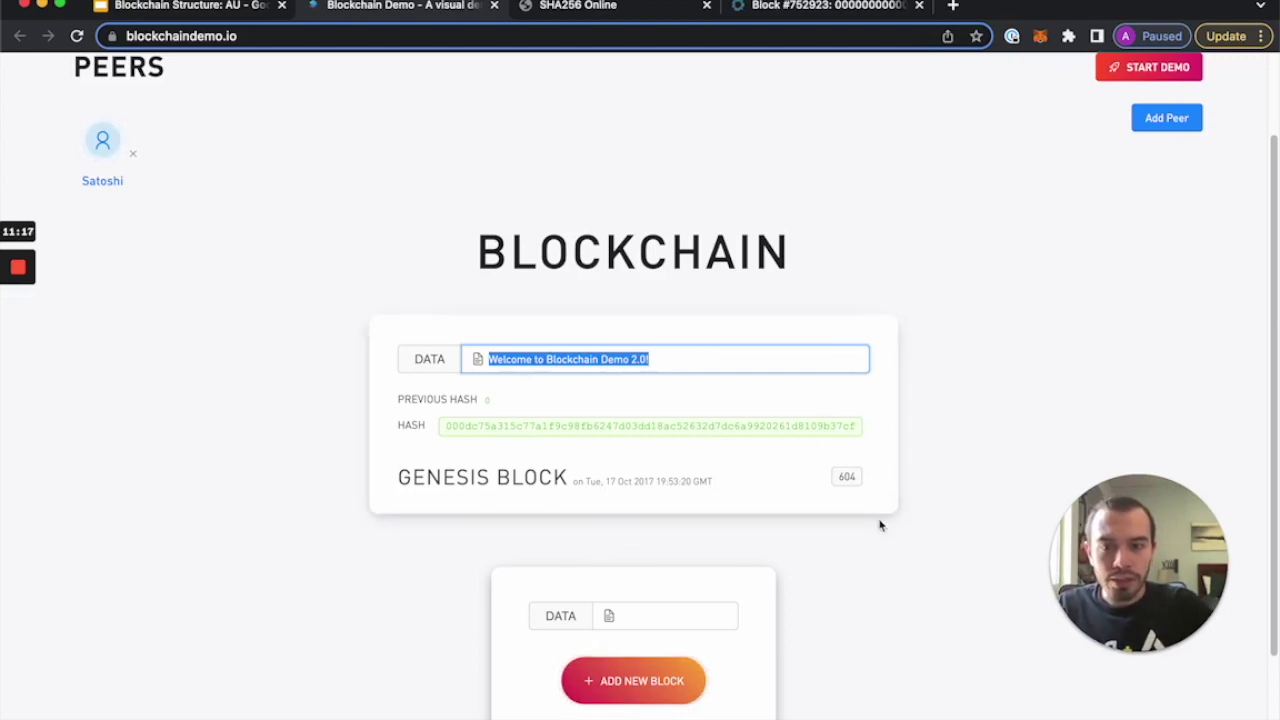
click(682, 362)
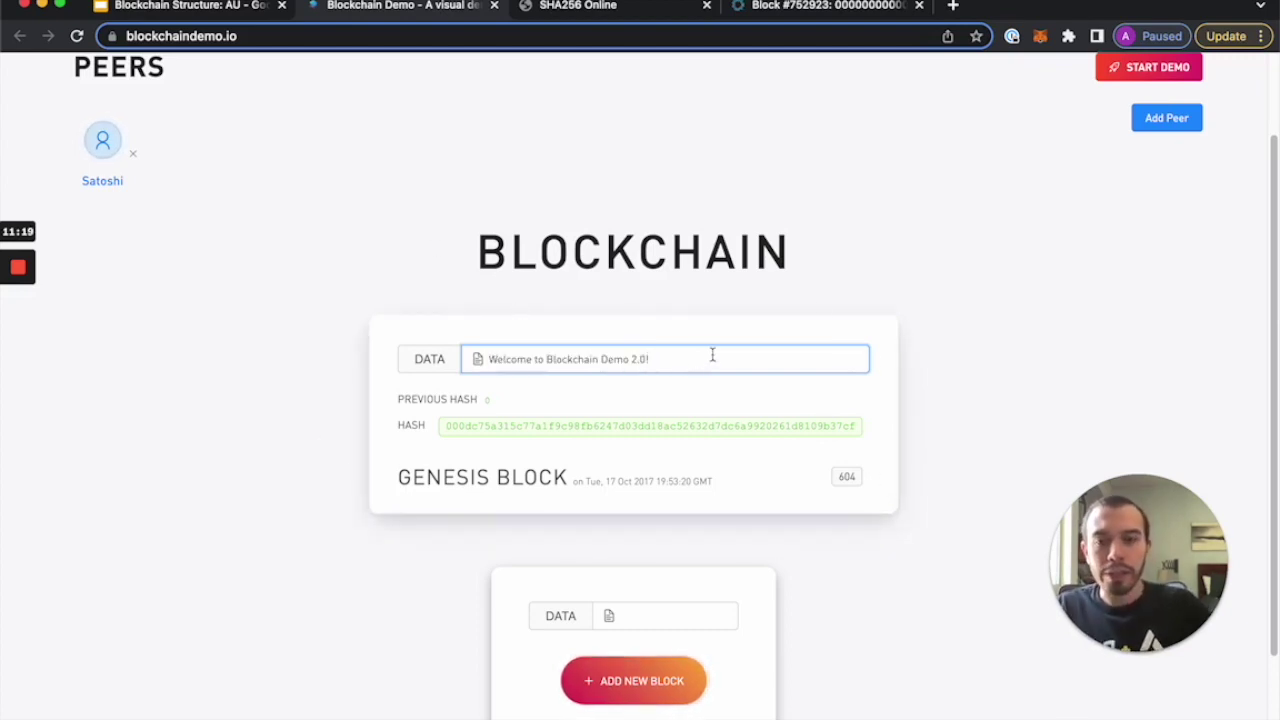
triple_click(595, 368)
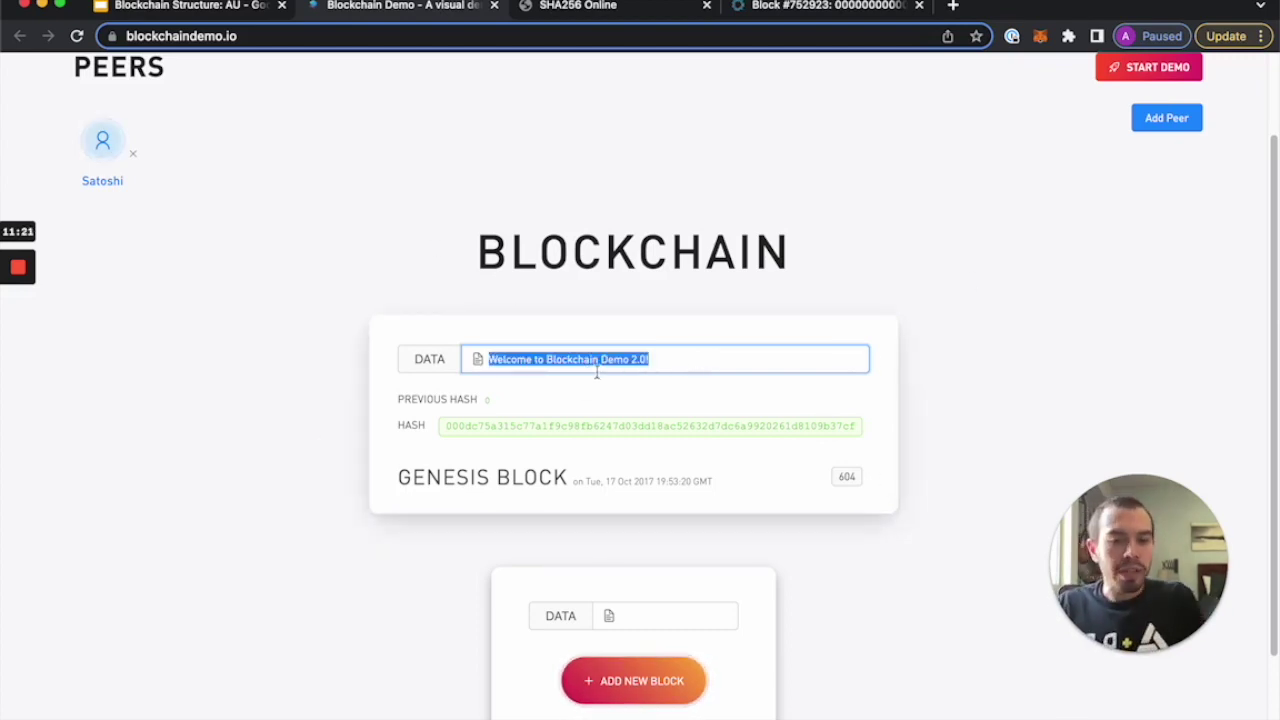
text(Bob)
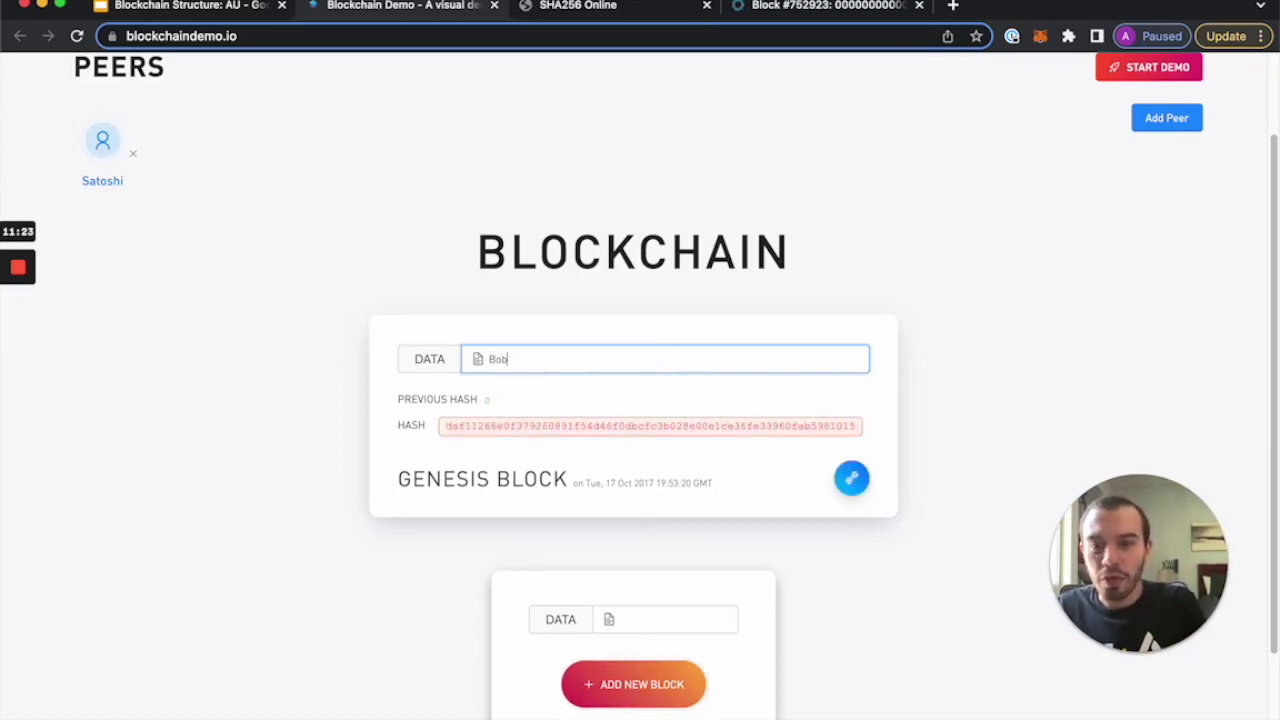
text( send Alice 65)
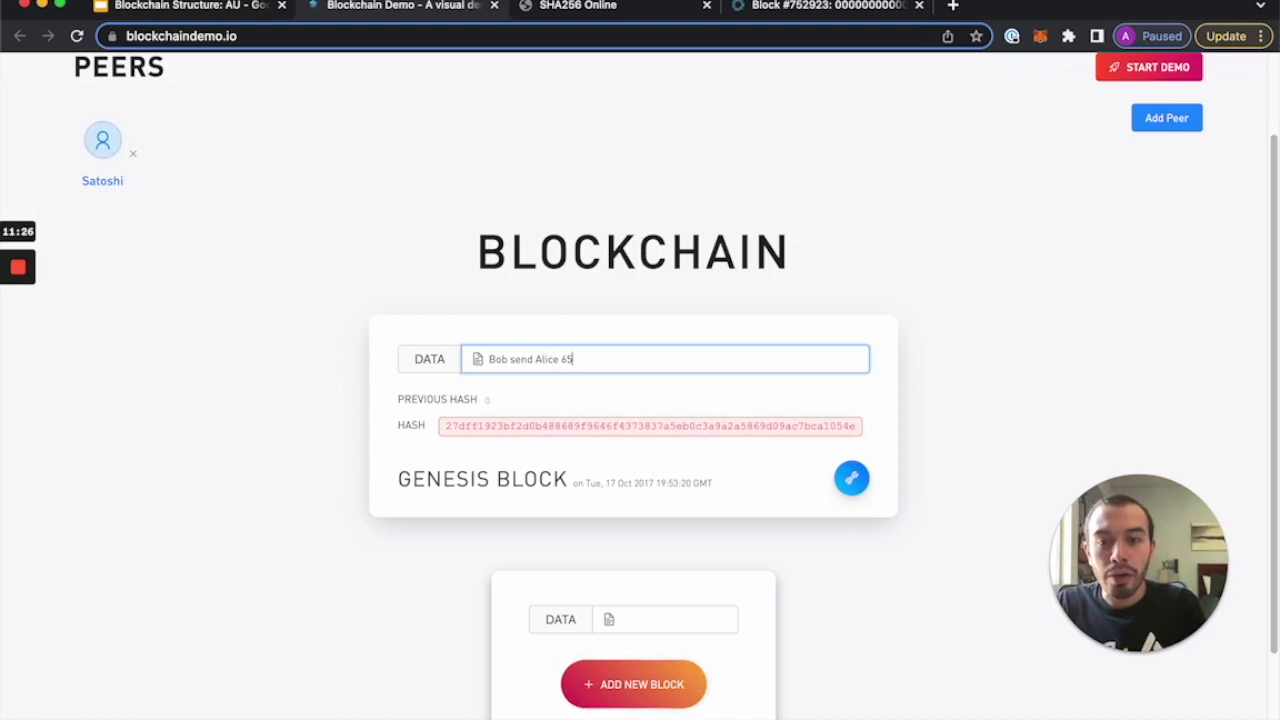
key(BackSpace)
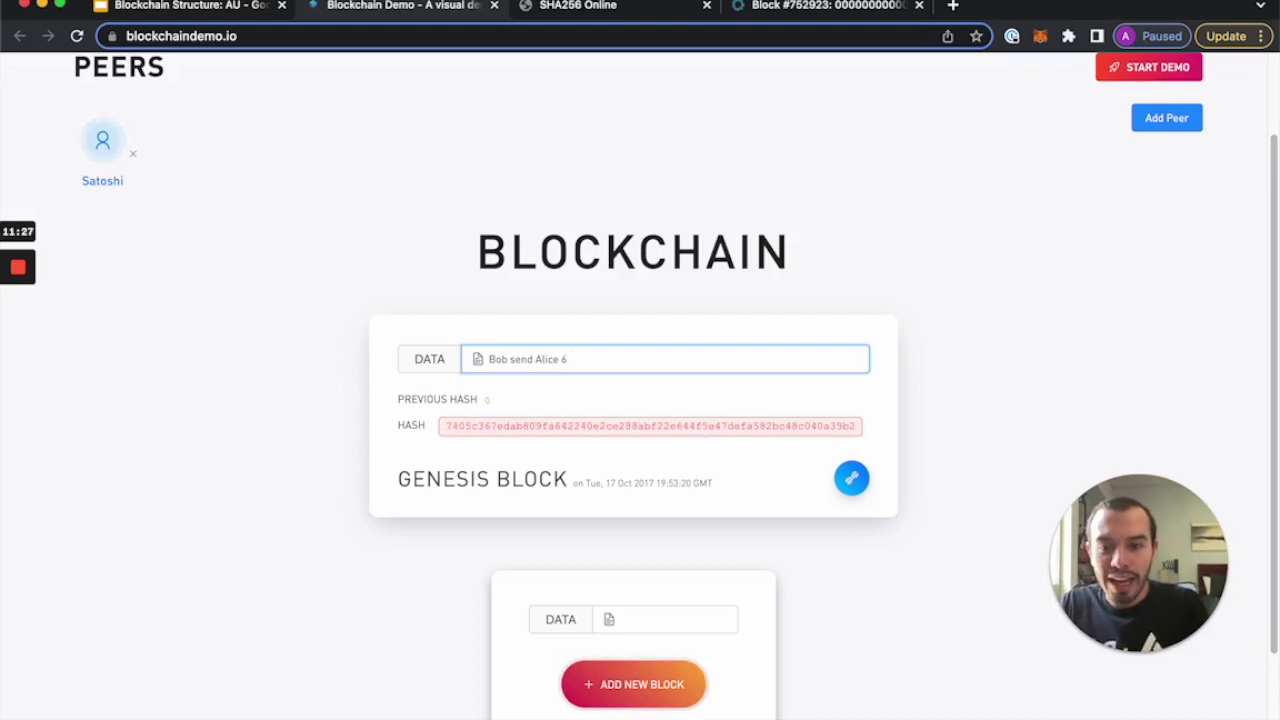
key(BackSpace)
text(5 BTC)
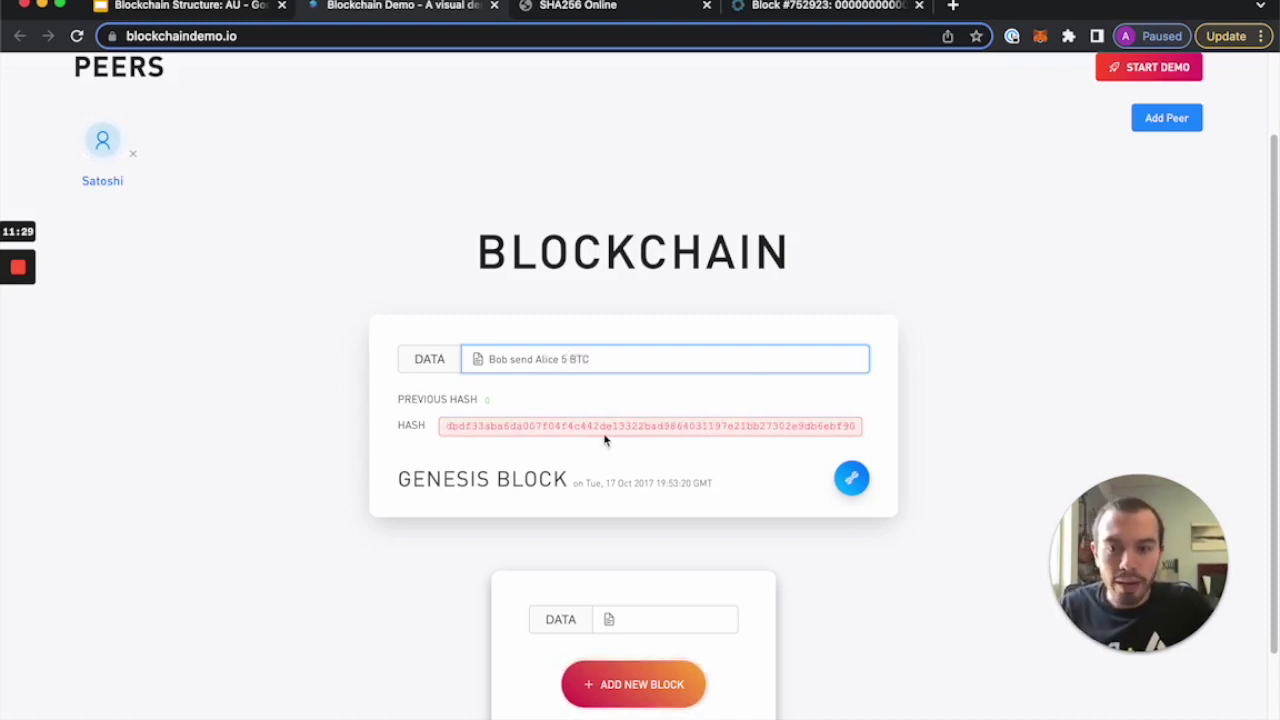
double_click(605, 437)
scroll(614, 455, down, 1)
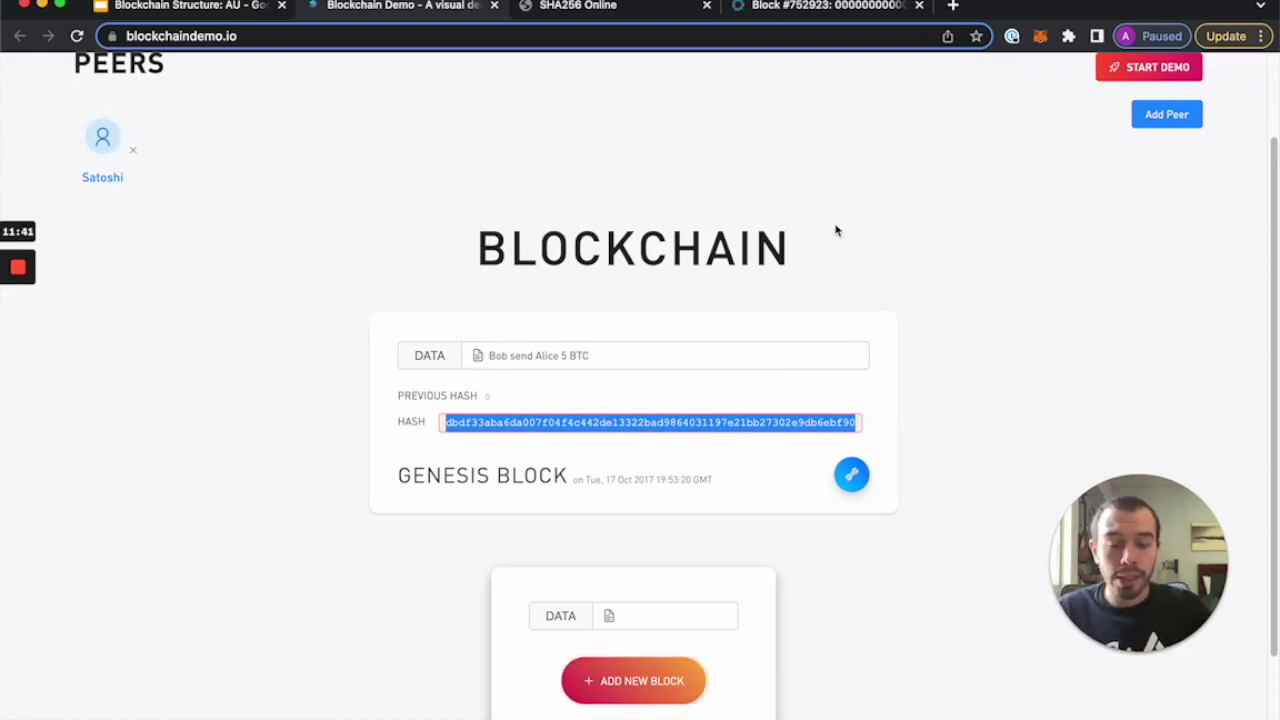
click(757, 357)
key(BackSpace)
key(BackSpace)
key(BackSpace)
key(BackSpace)
key(shift+Left)
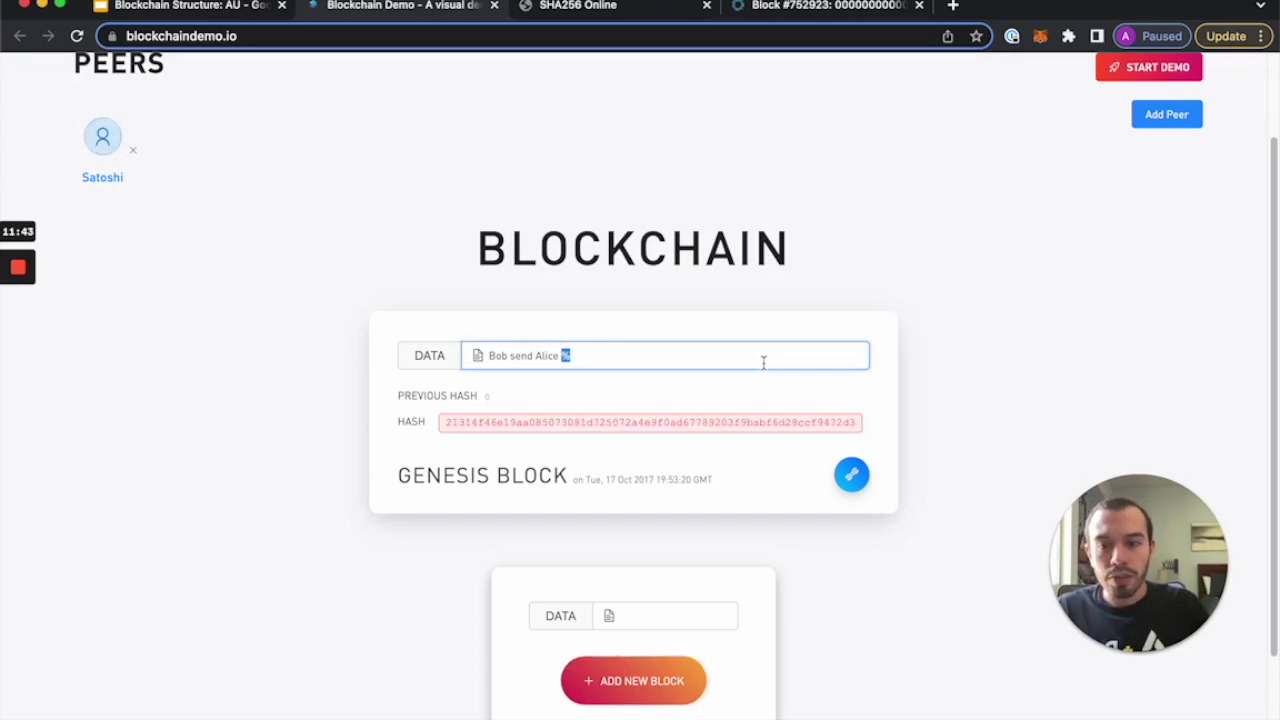
key(super+z)
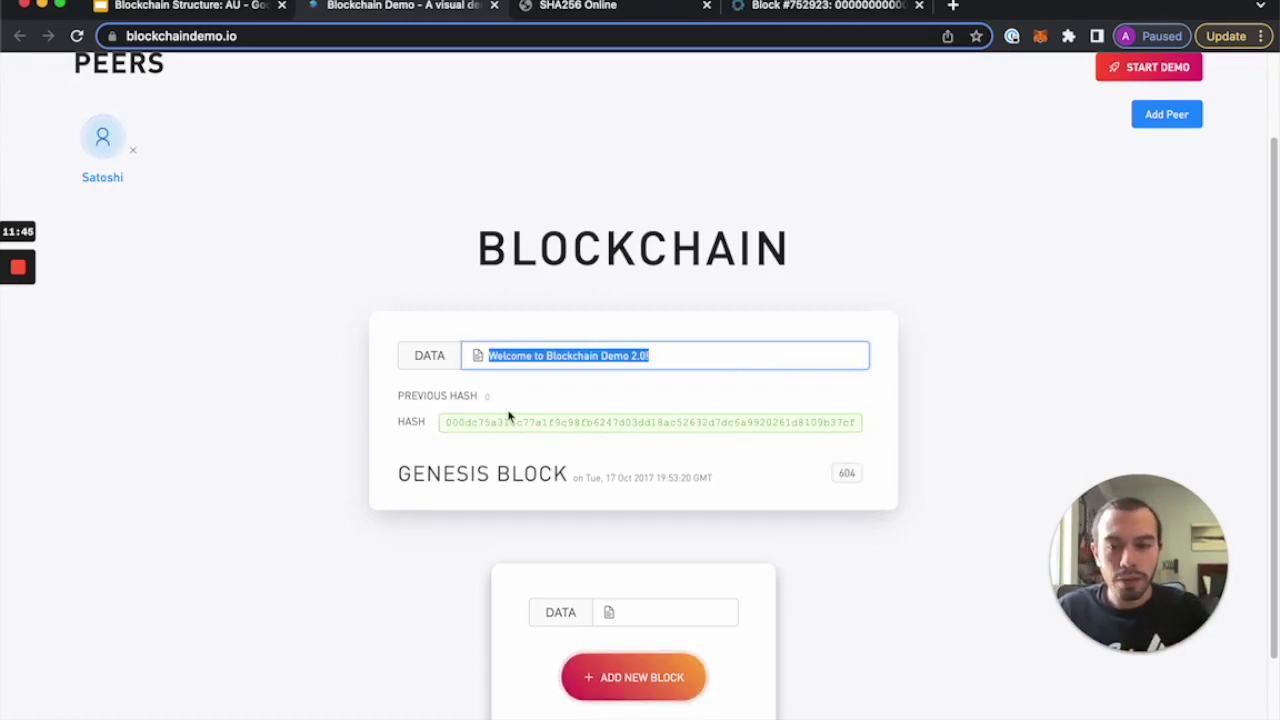
double_click(461, 427)
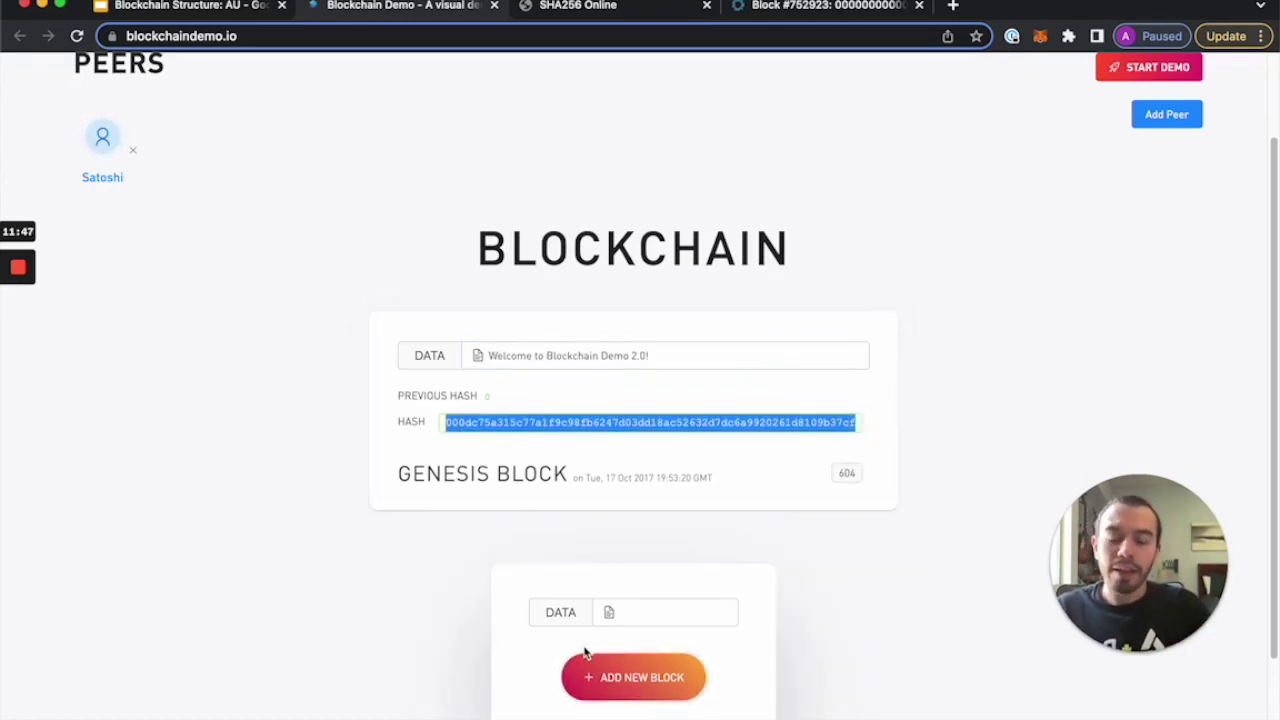
click(1000, 488)
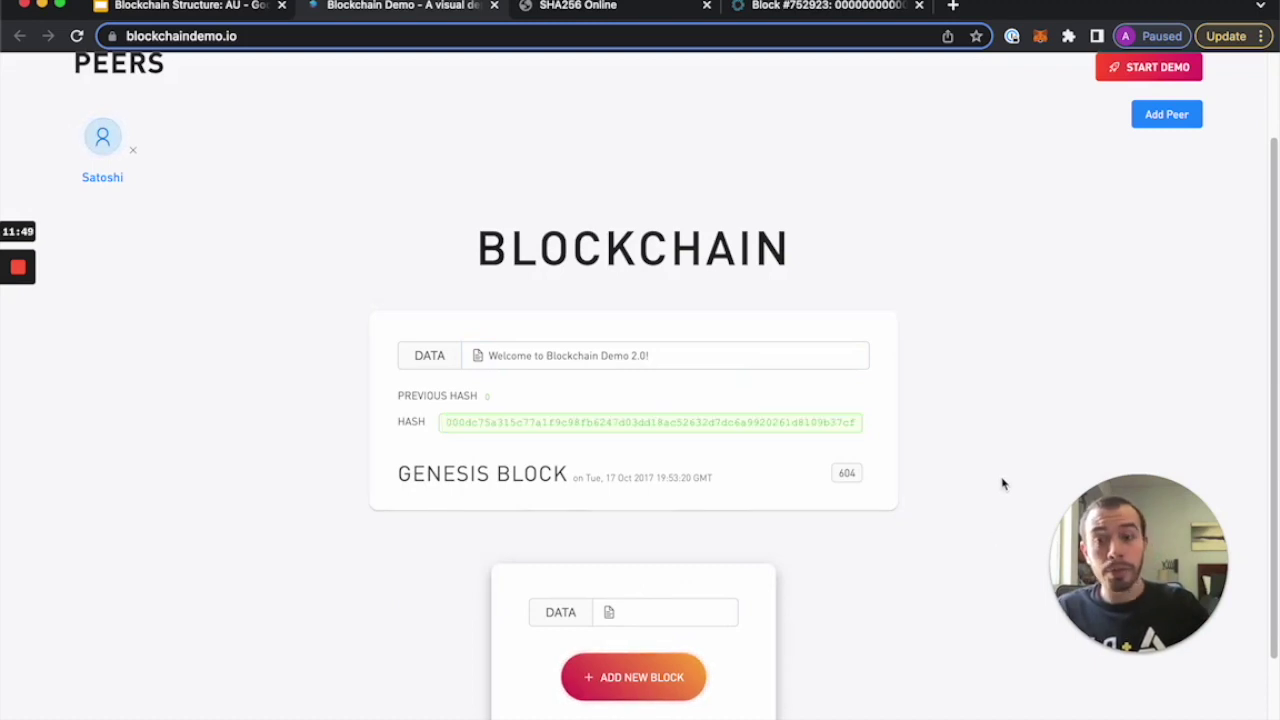
scroll(1003, 483, down, 3)
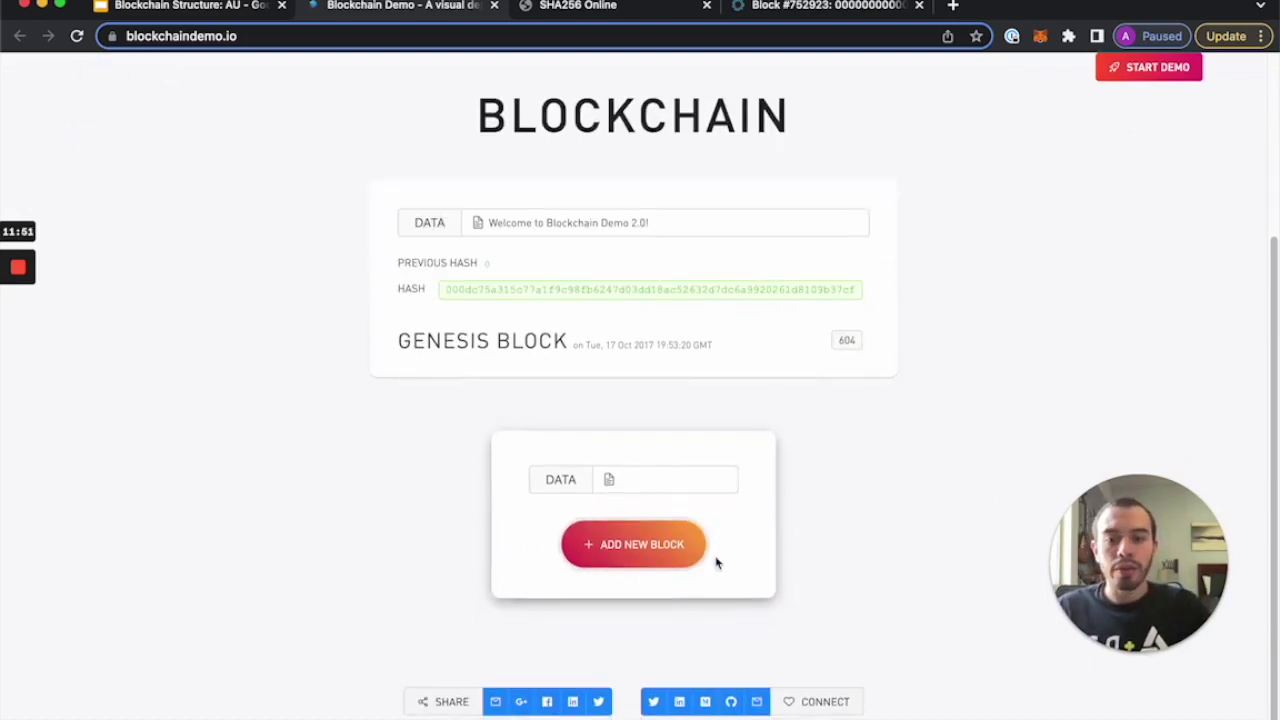
click(653, 482)
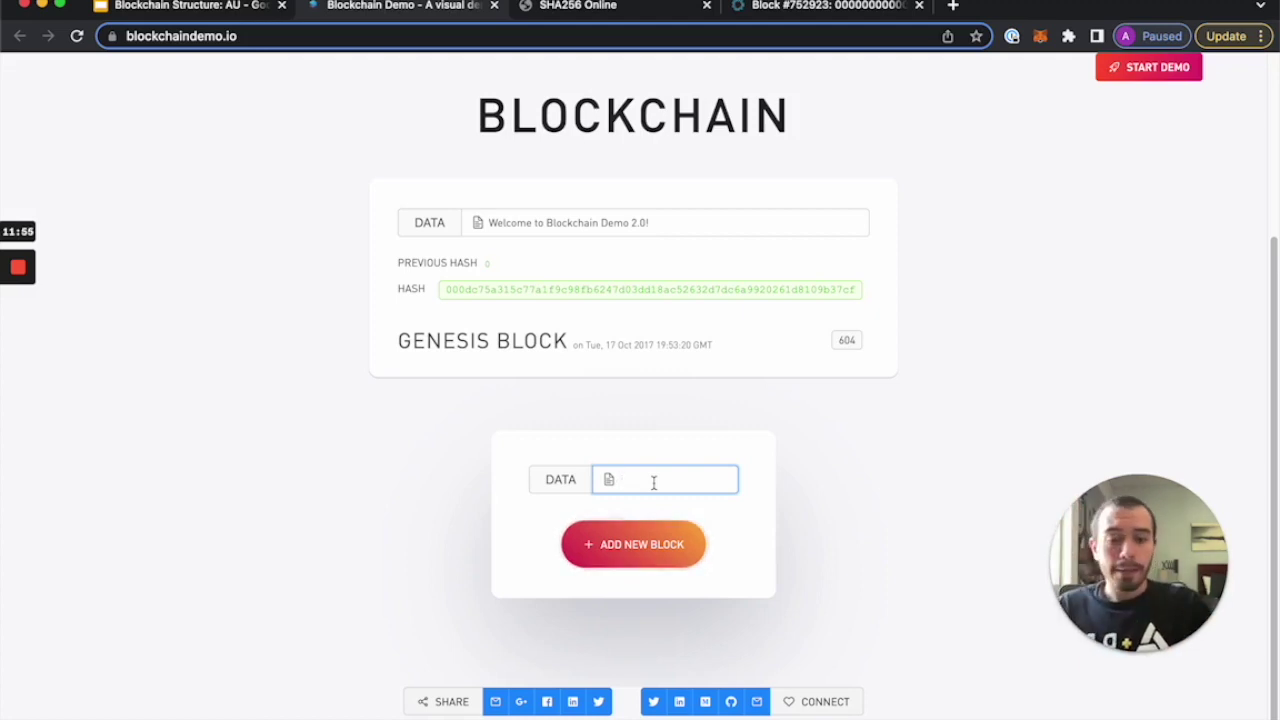
click(206, 8)
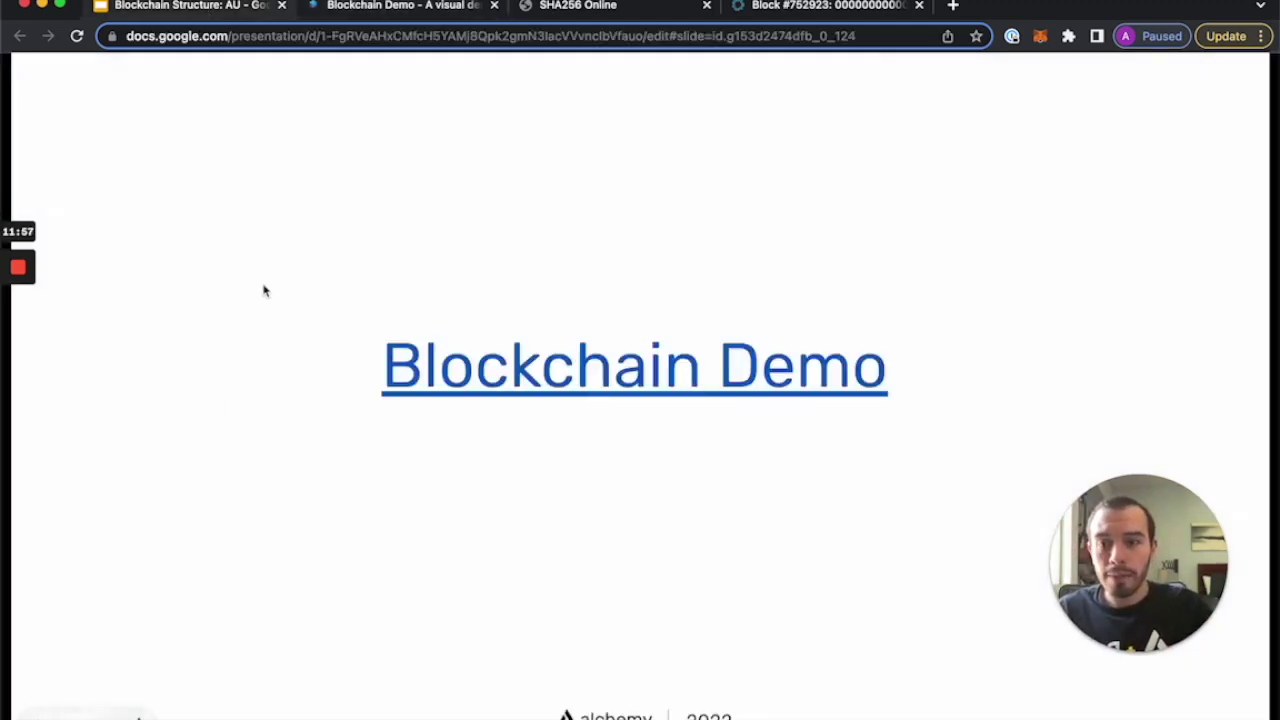
Present the deck to the Q&A: Review #3 slide, then go back to the blockchain demo.
key(super+Return)
key(Right)
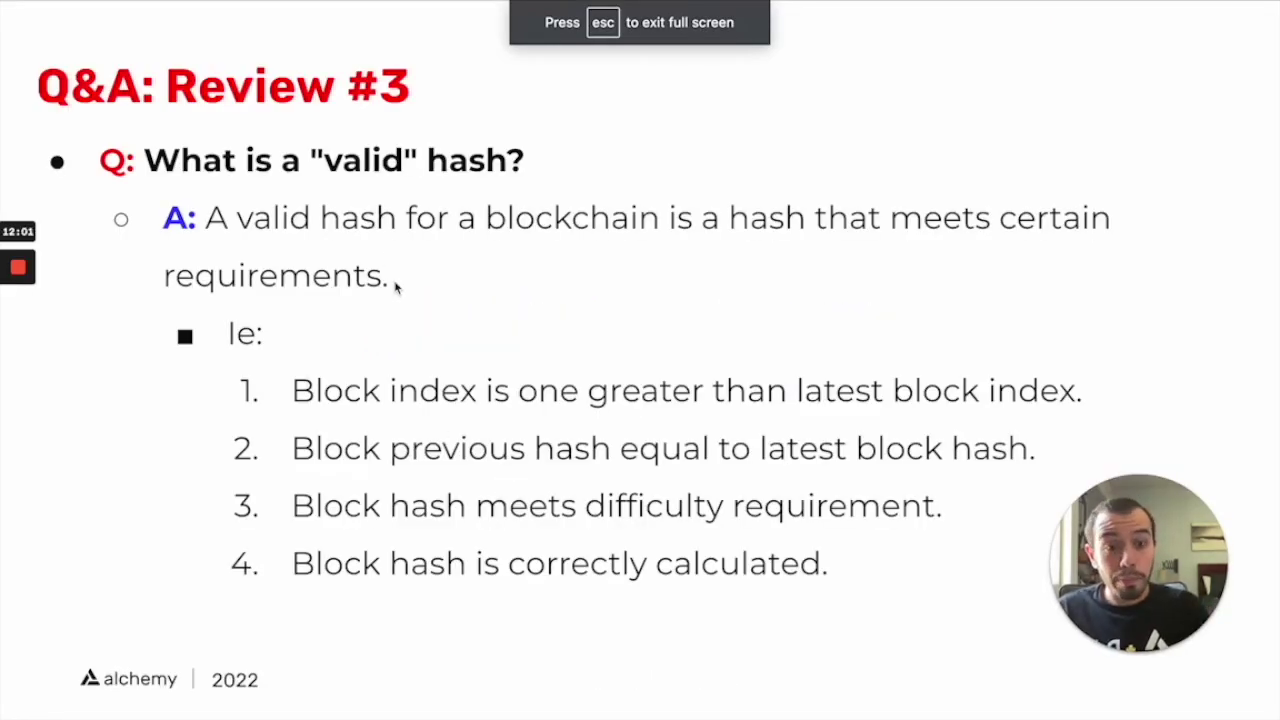
key(Escape)
click(400, 8)
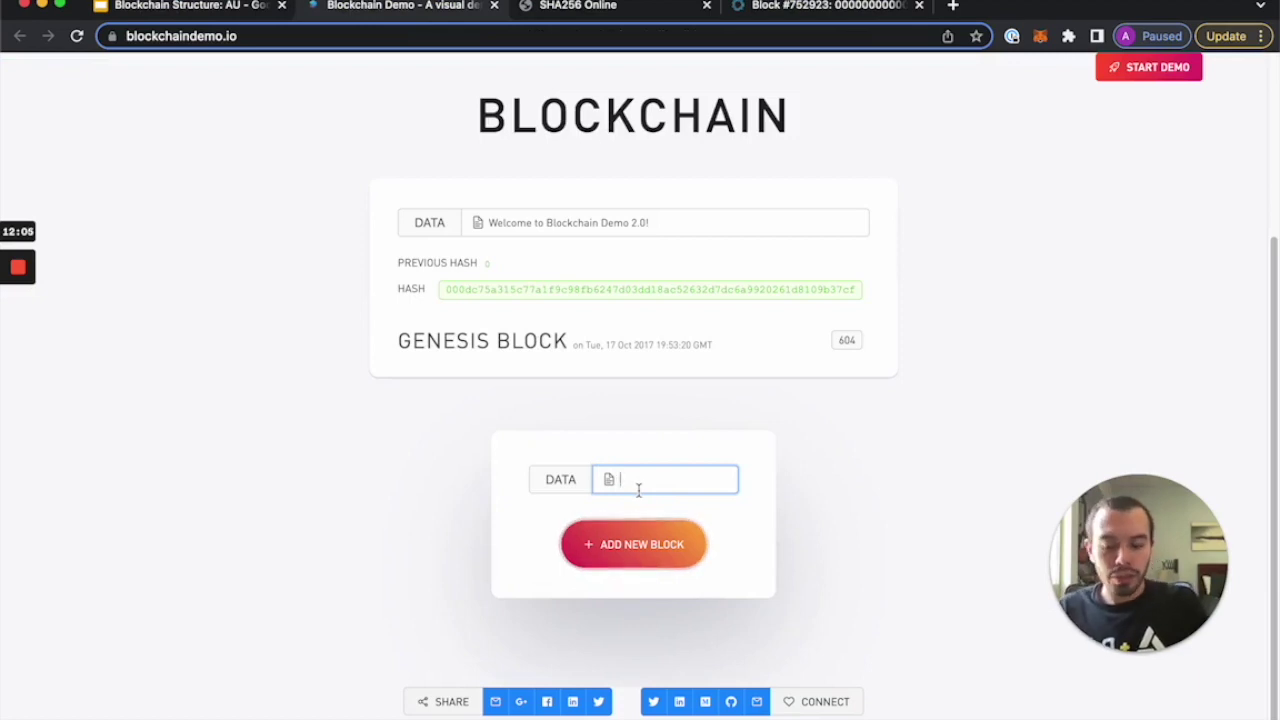
Fill the new block's data with 'Bob sends Alice 10 BTC, Charlie sends Bob 2 BTC' from SHA256 Online.
text(Bob s)
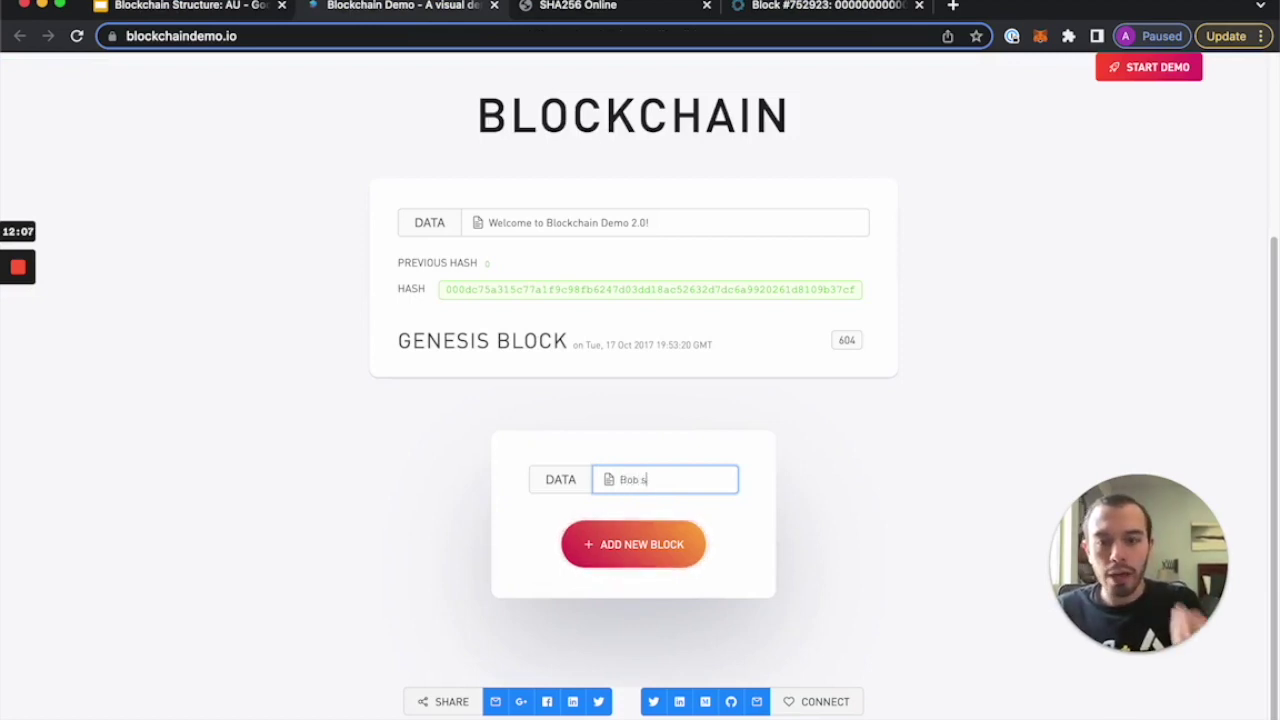
text(end)
click(588, 8)
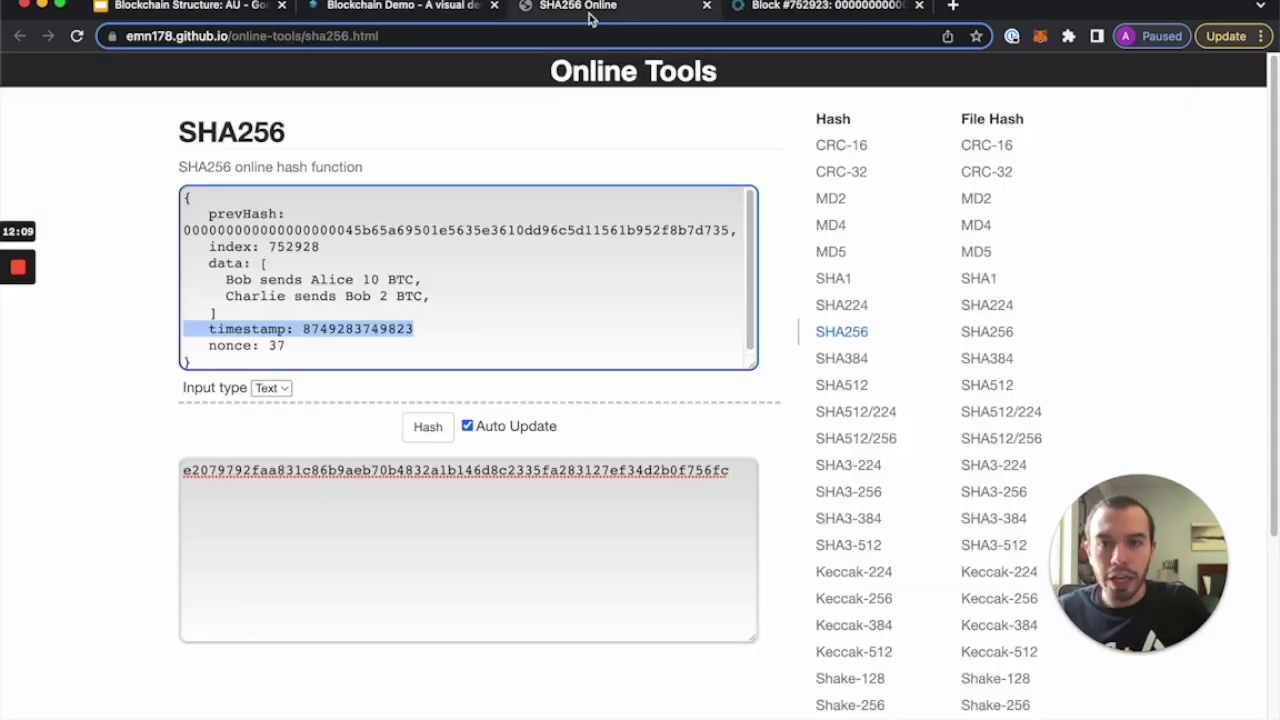
drag(227, 280, 458, 294)
key(ctrl+c)
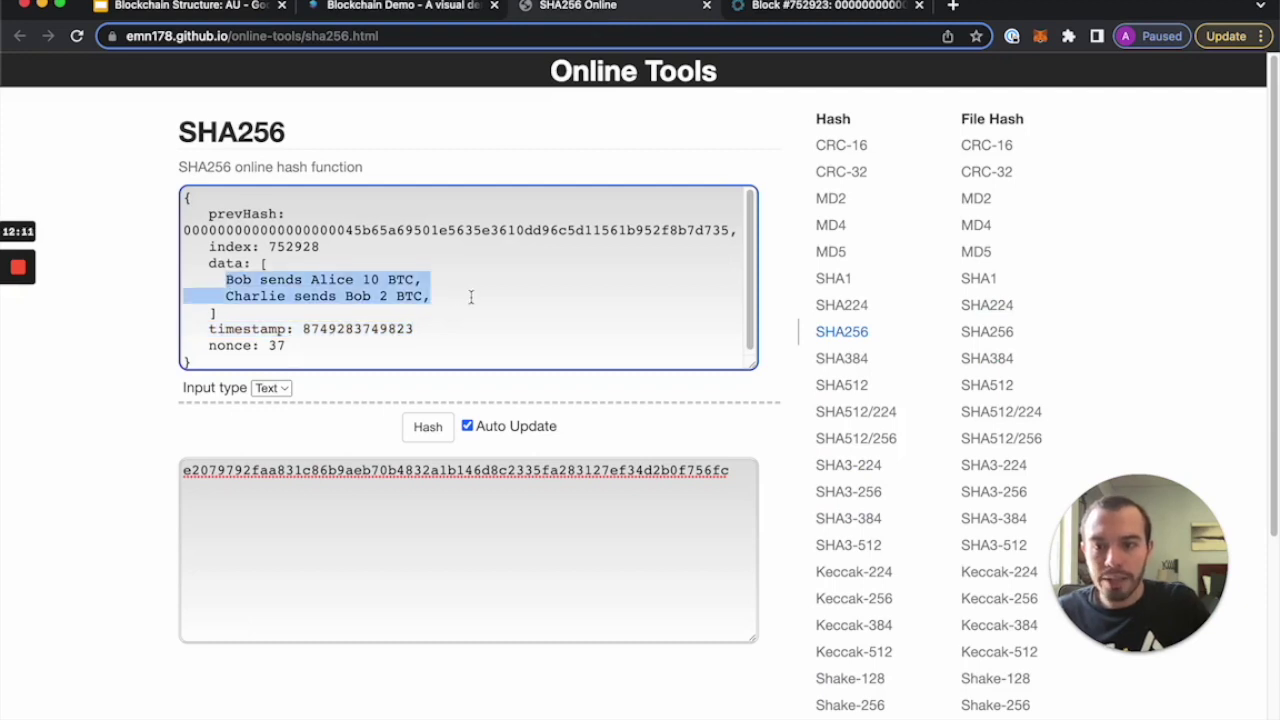
click(388, 7)
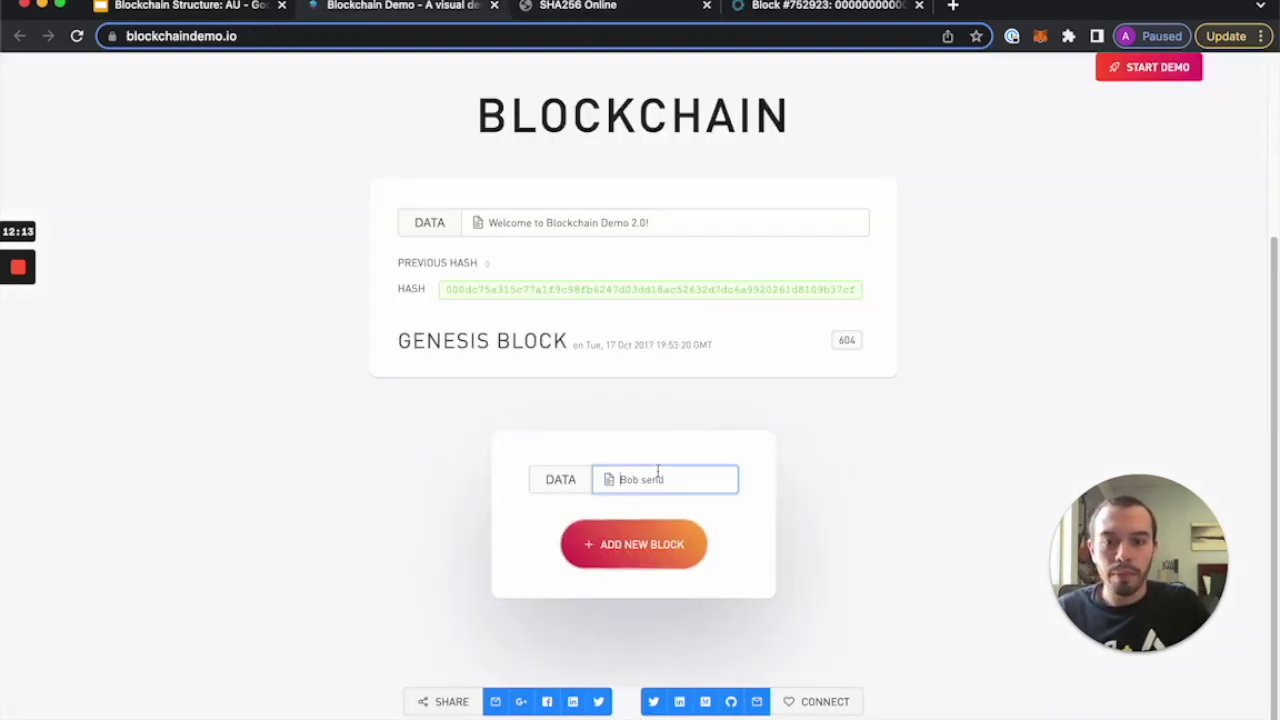
key(ctrl+v)
Mine Block #1 and compare its previous hash with the genesis block's hash 000dc75a….
click(650, 543)
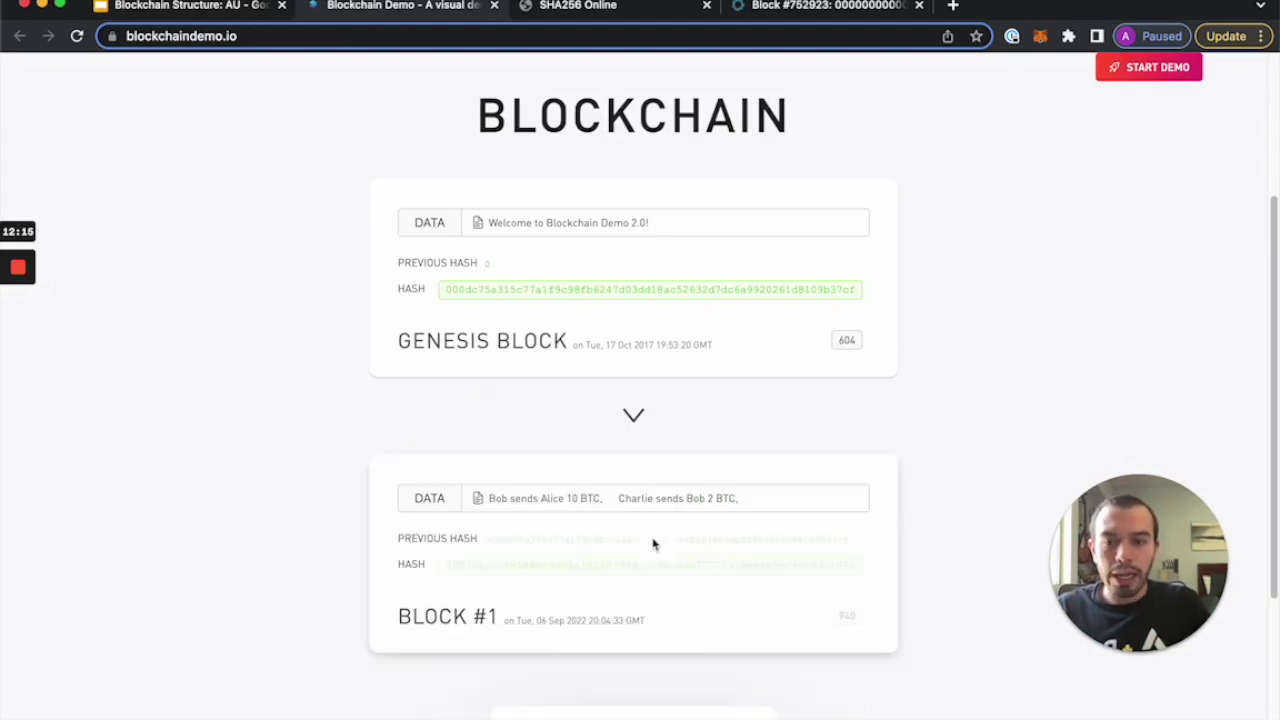
scroll(928, 498, down, 3)
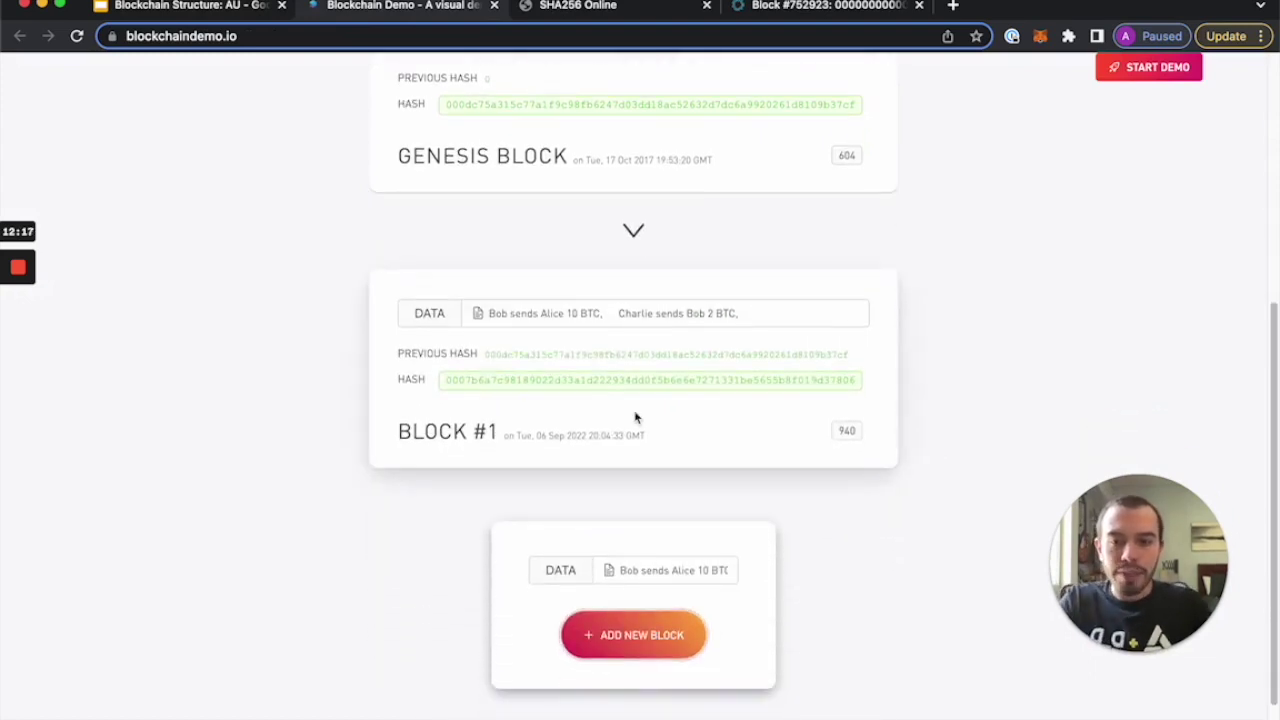
scroll(634, 417, up, 3)
scroll(634, 417, up, 1)
double_click(450, 310)
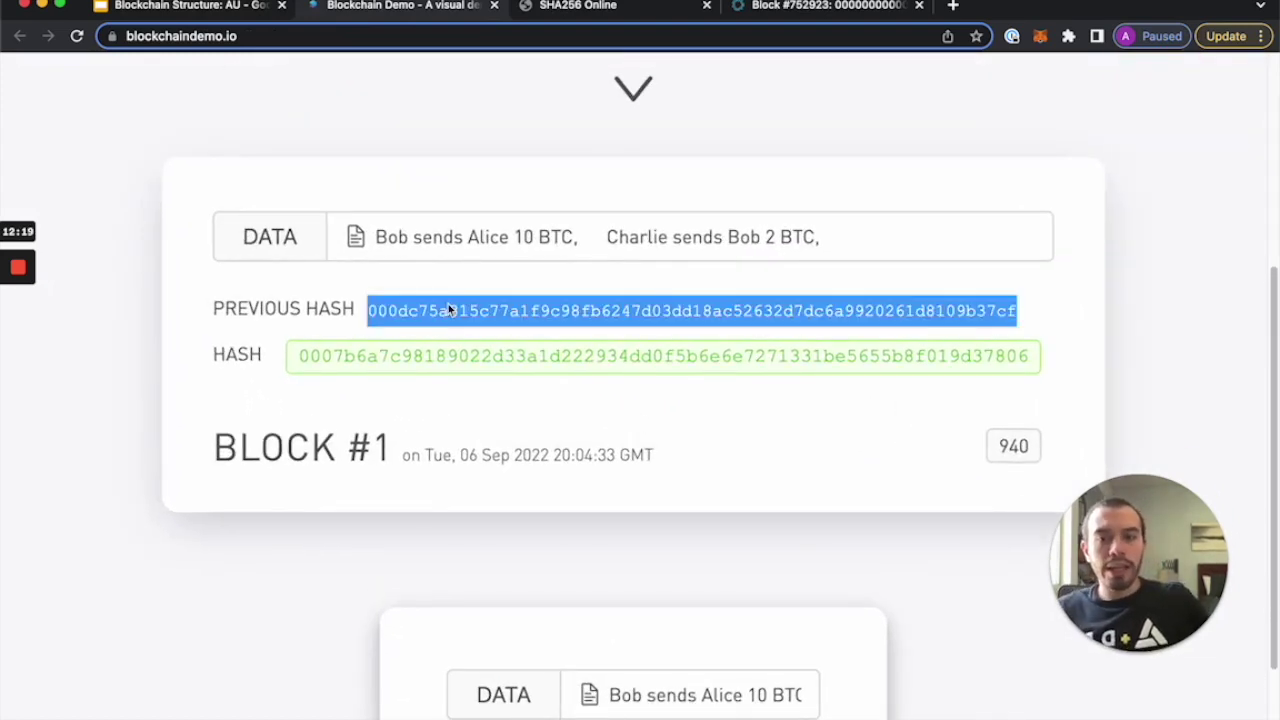
scroll(492, 328, up, 3)
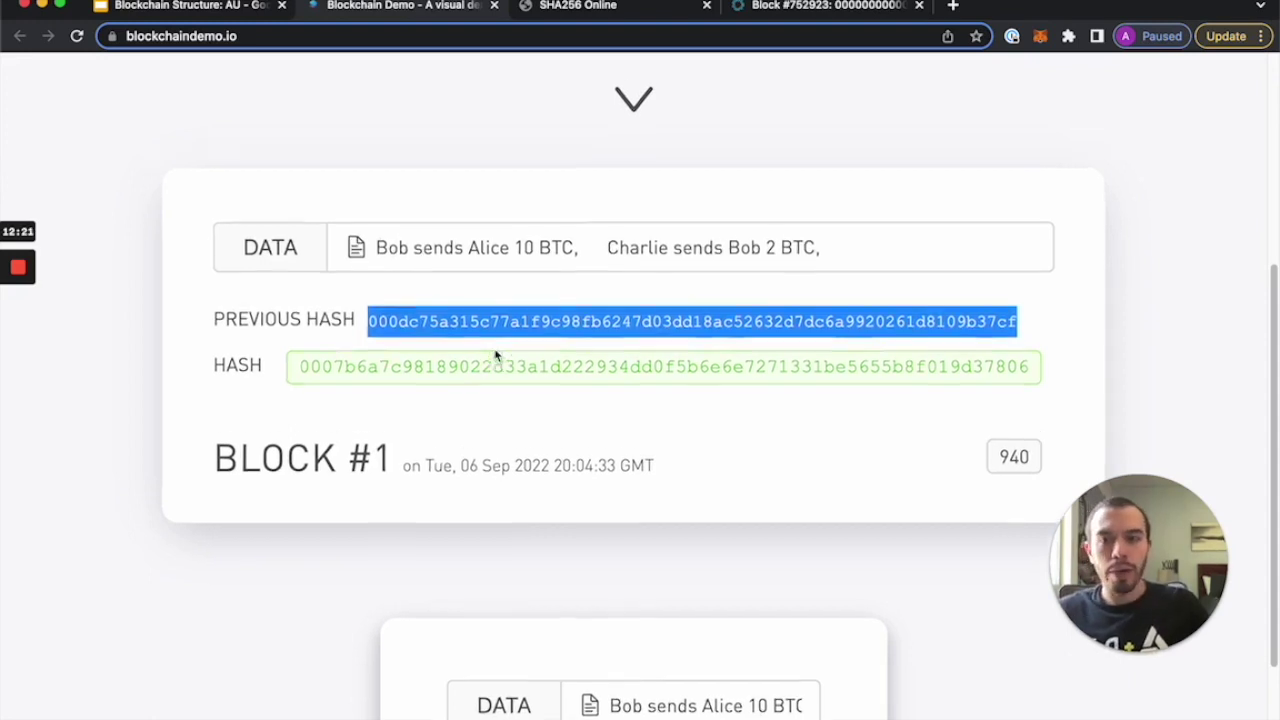
scroll(657, 389, up, 1)
scroll(468, 270, up, 1)
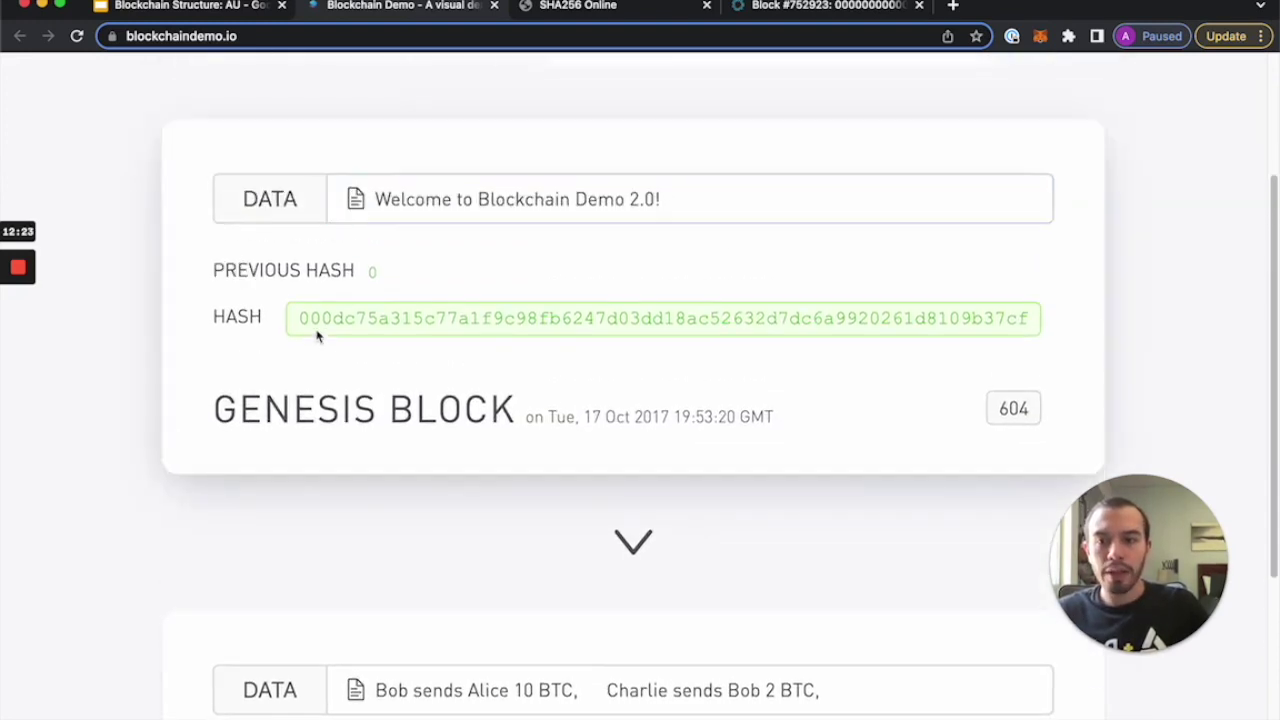
double_click(322, 332)
scroll(380, 370, down, 3)
double_click(430, 458)
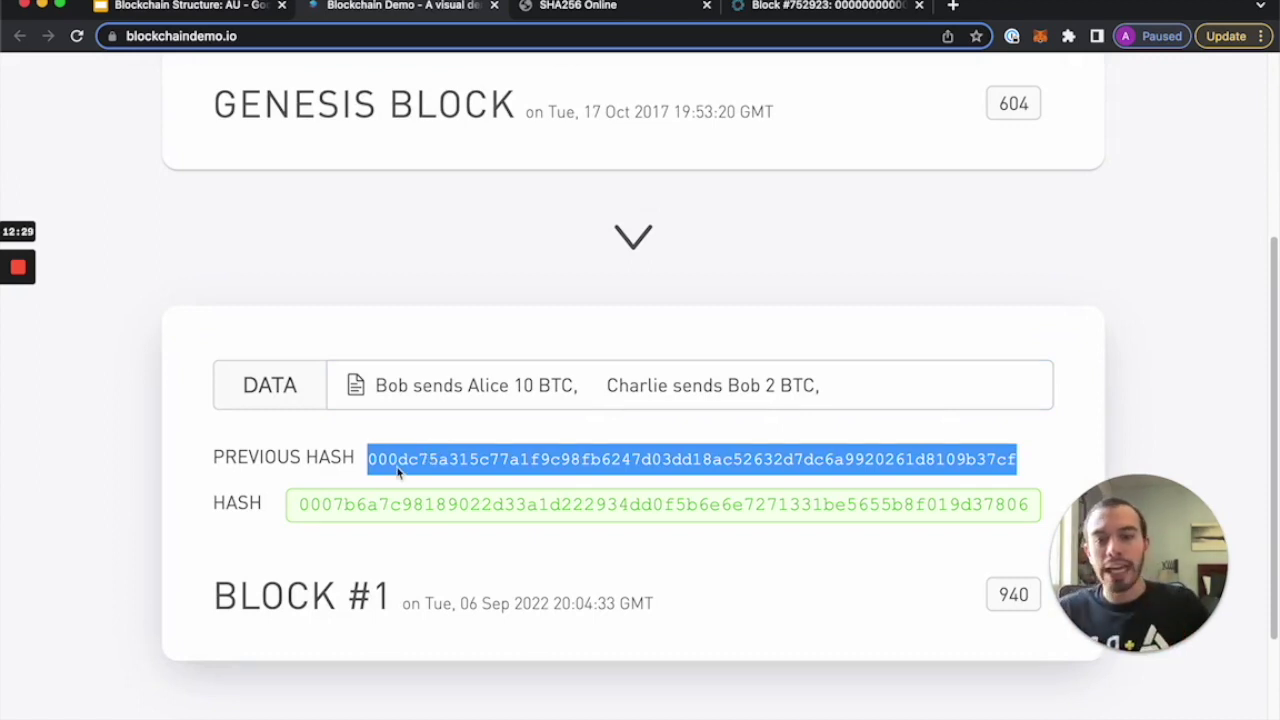
Point out Block #1's leading 0007 hash zeros and nonce 940, then zoom out to show both blocks.
double_click(345, 505)
scroll(348, 514, down, 1)
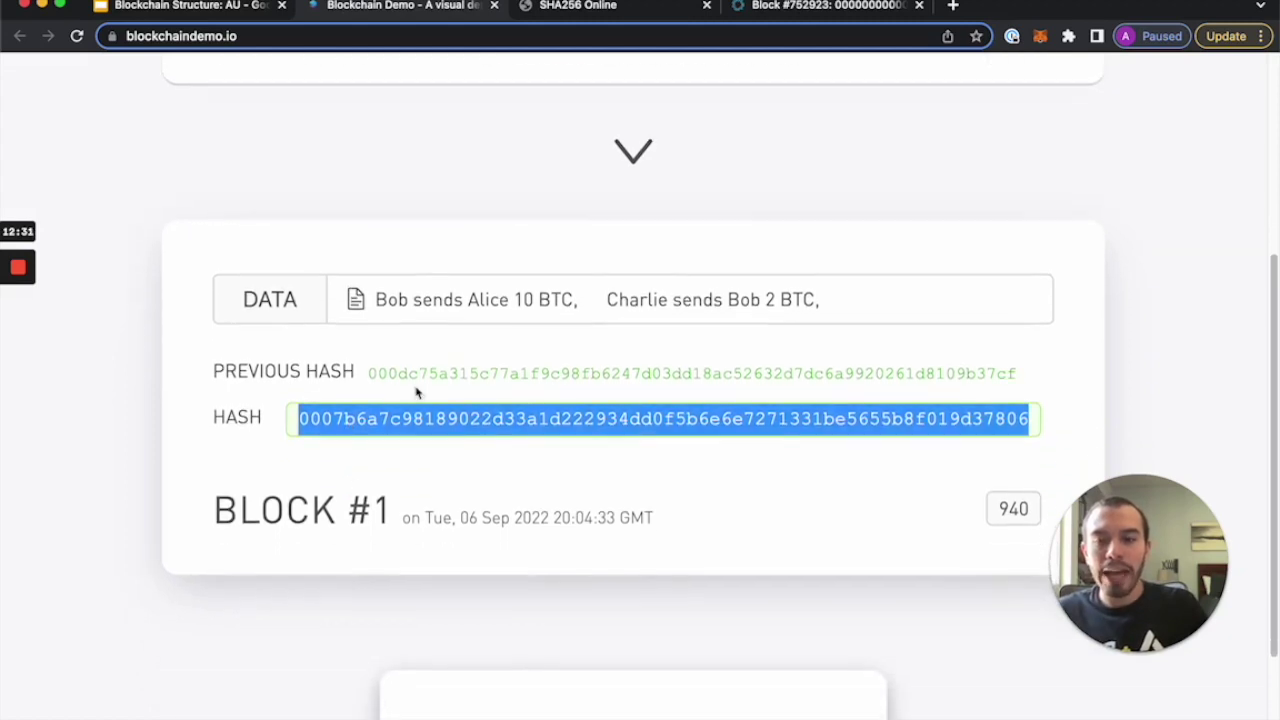
scroll(200, 555, down, 2)
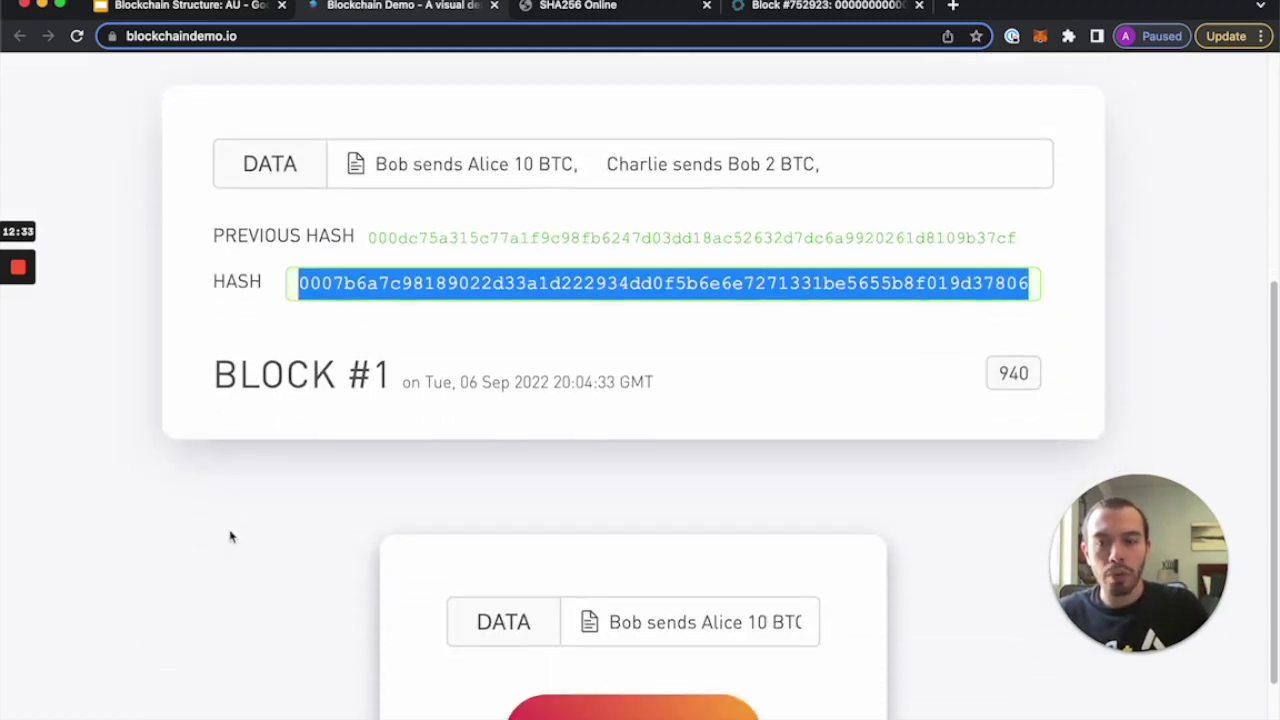
click(323, 263)
drag(300, 257, 333, 257)
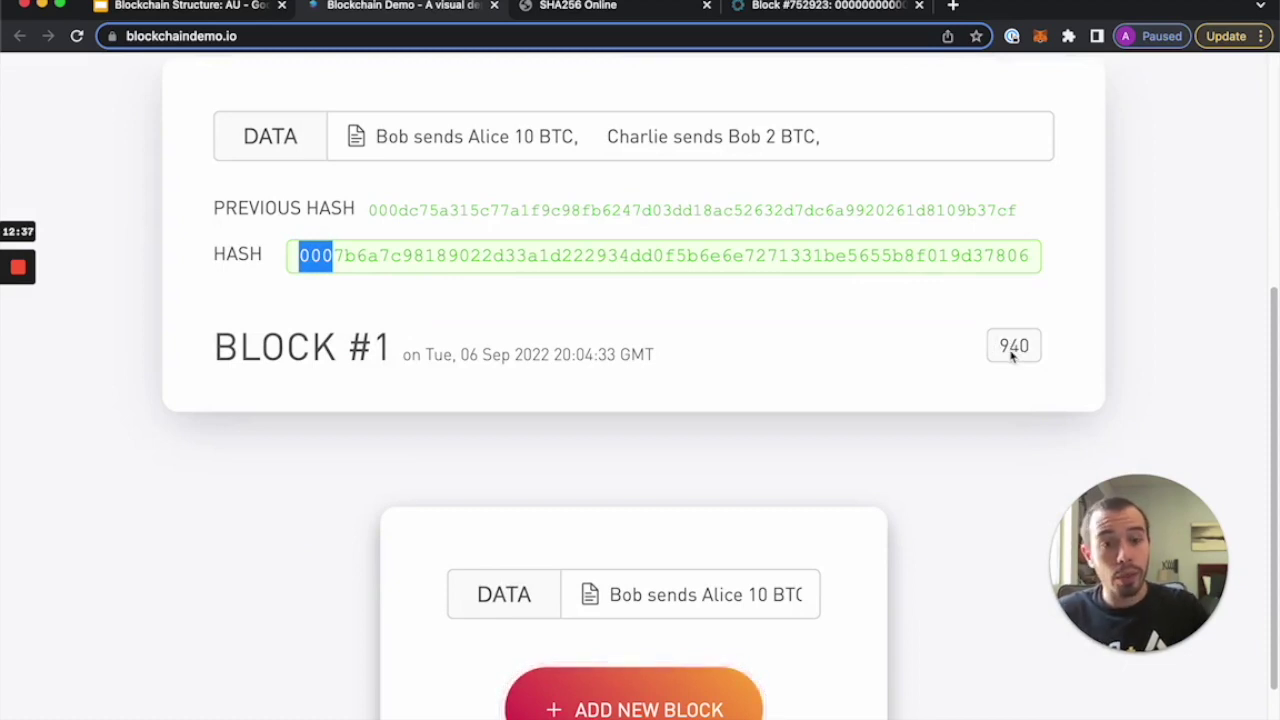
scroll(1020, 375, up, 1)
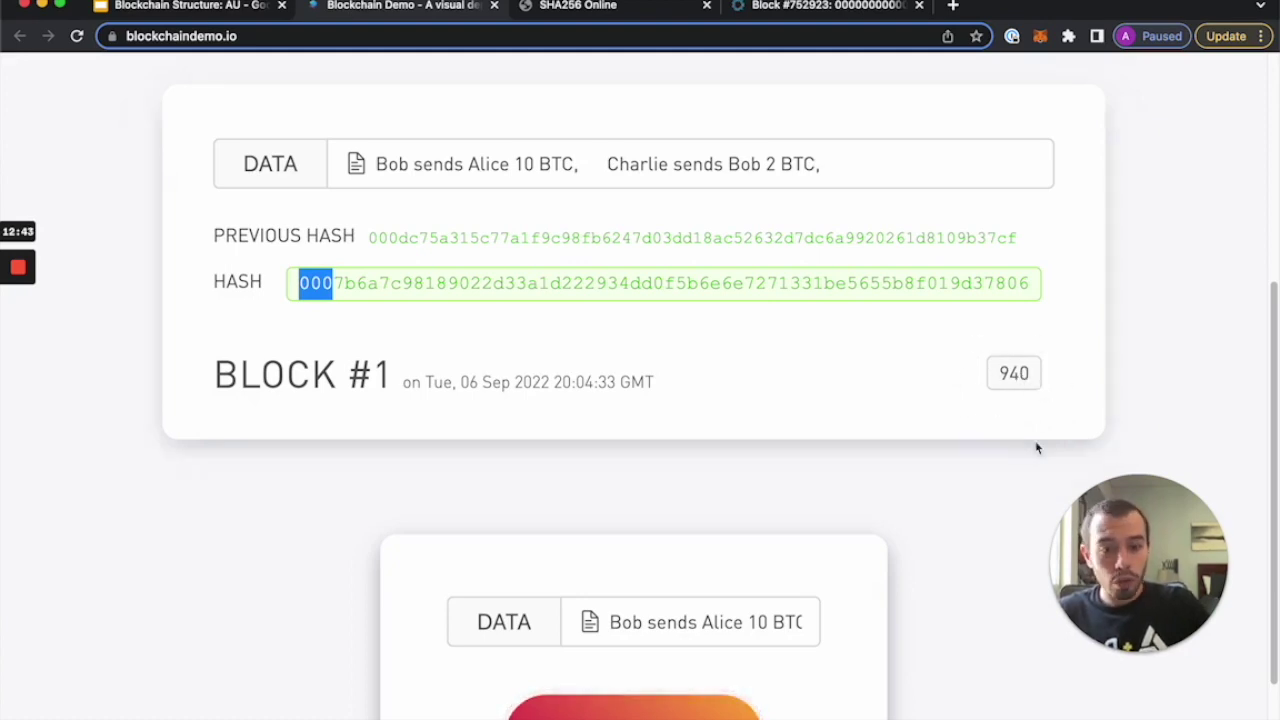
double_click(1011, 374)
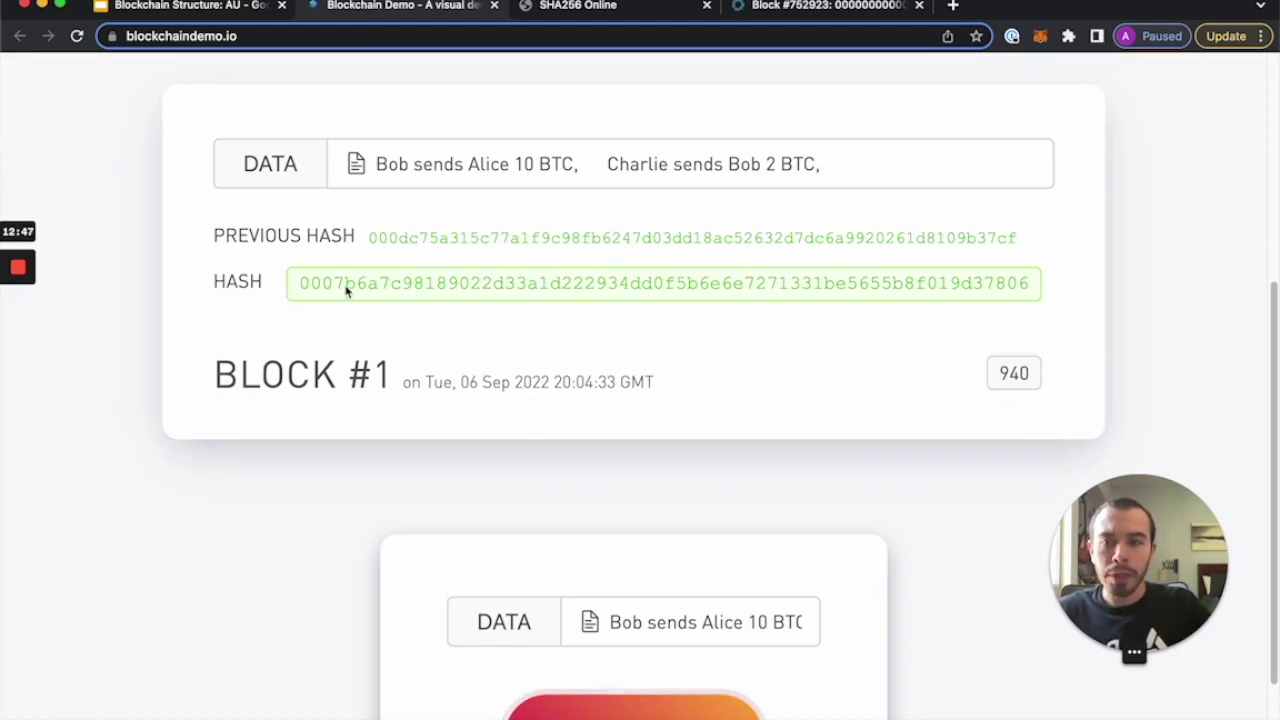
drag(346, 289, 299, 284)
click(865, 369)
scroll(783, 531, down, 1)
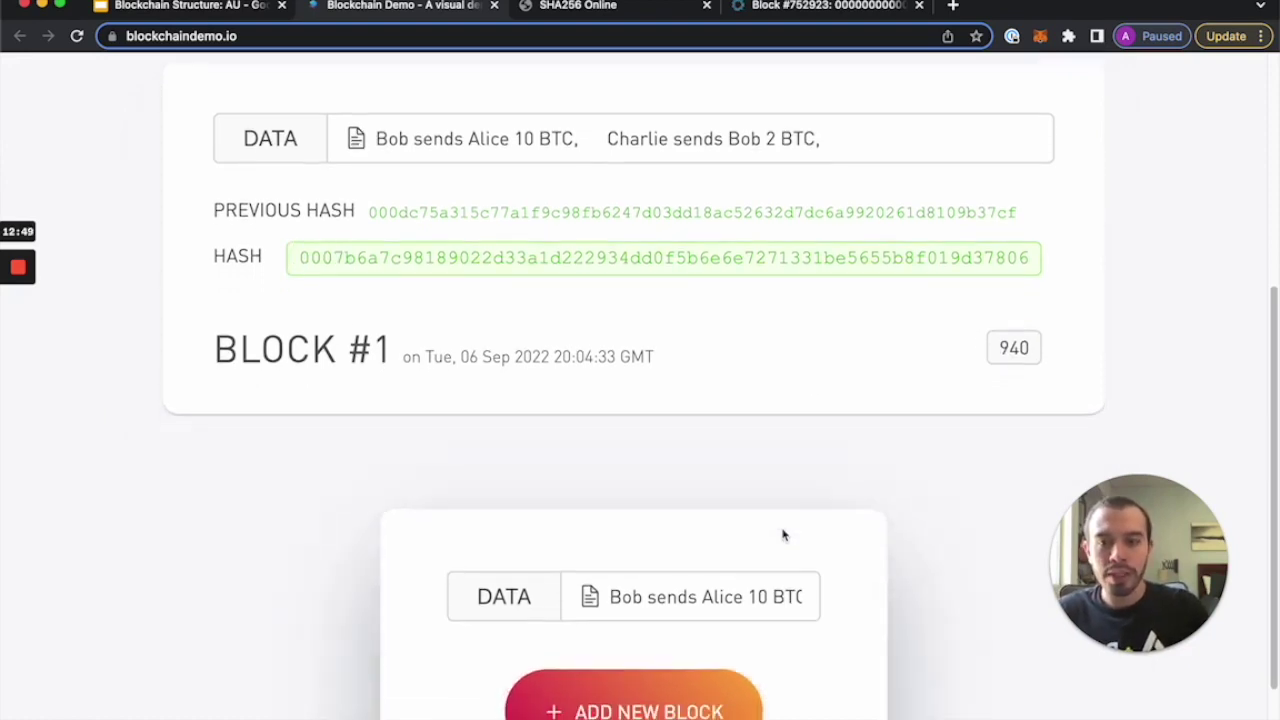
key(super+minus)
key(super+minus)
key(super+minus)
key(super+minus)
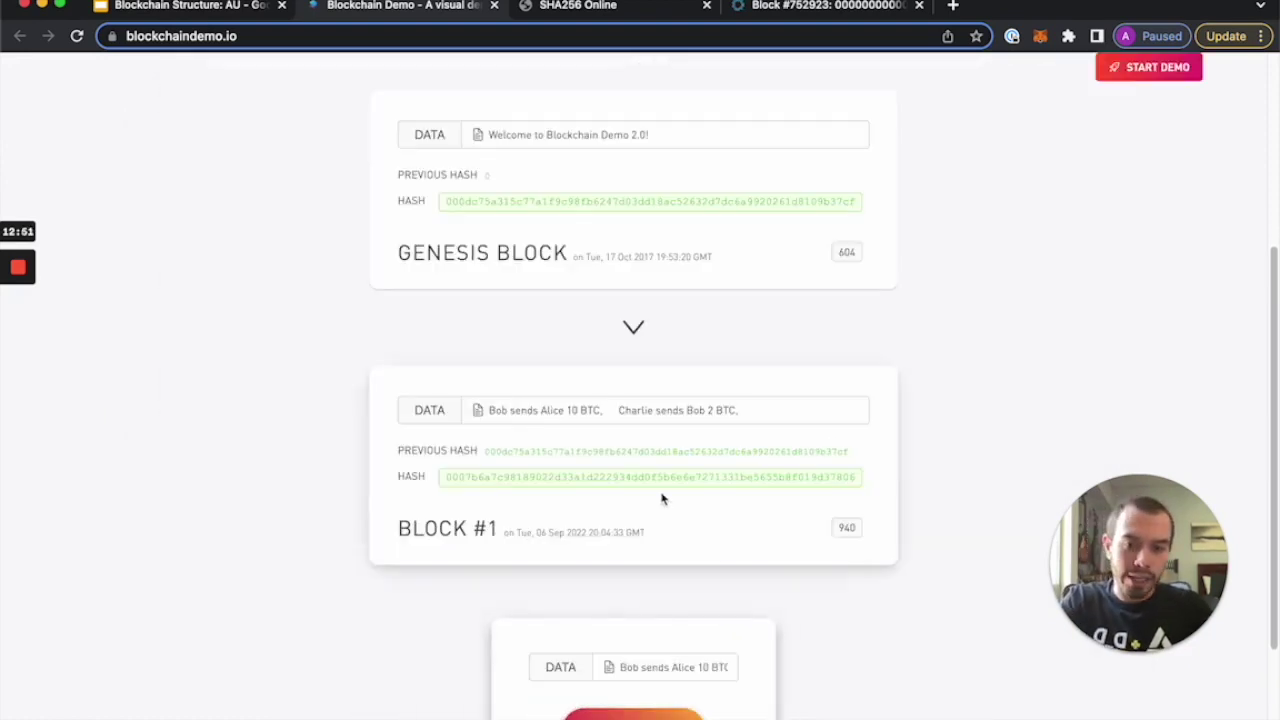
scroll(660, 494, up, 5)
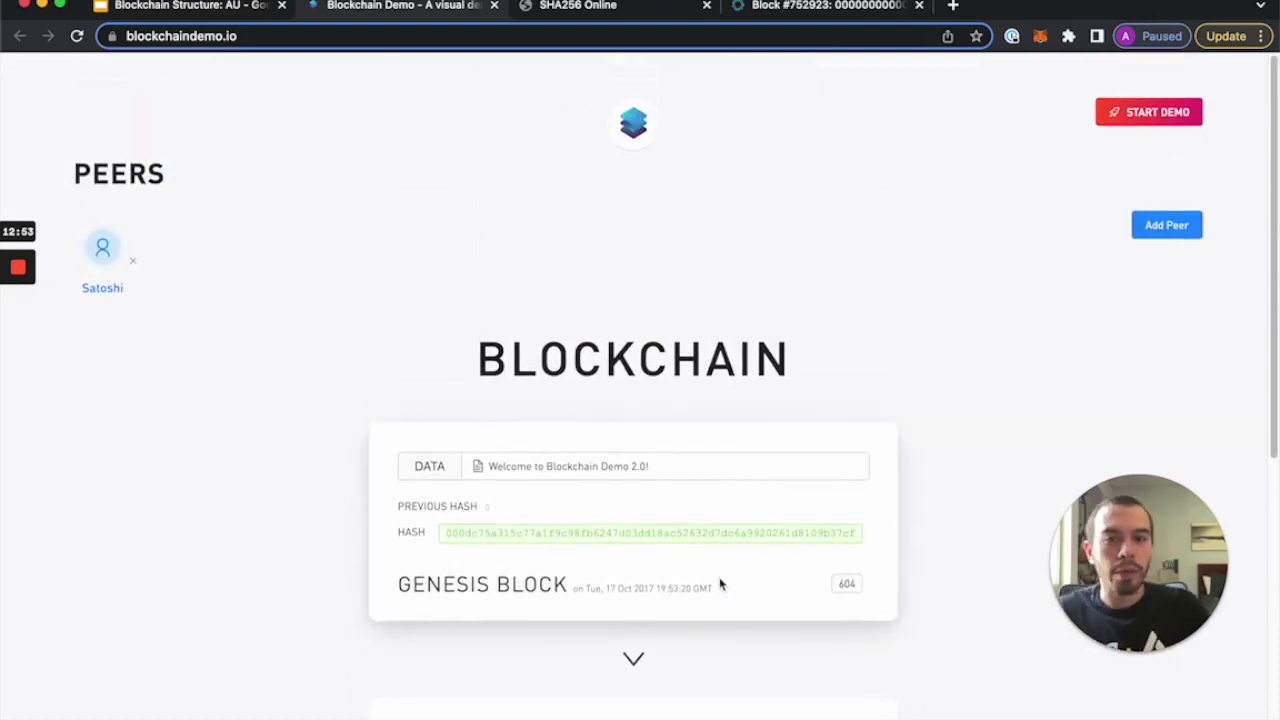
click(208, 8)
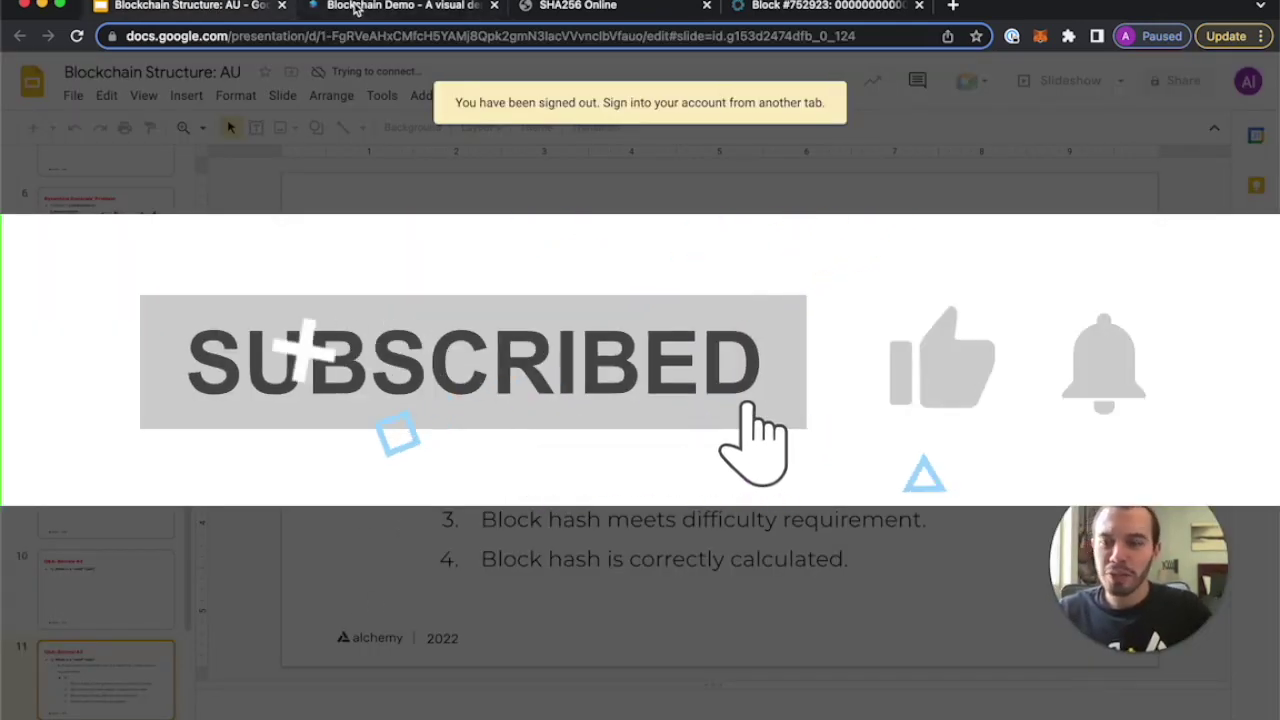
click(355, 8)
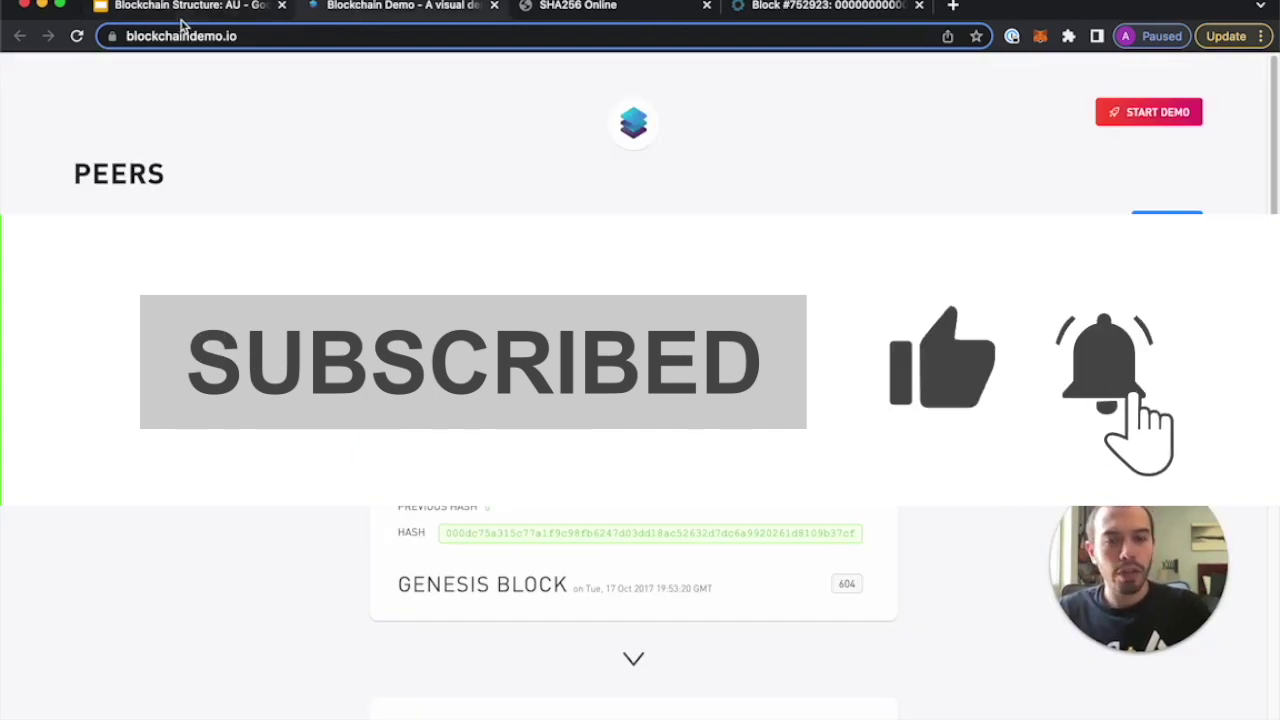